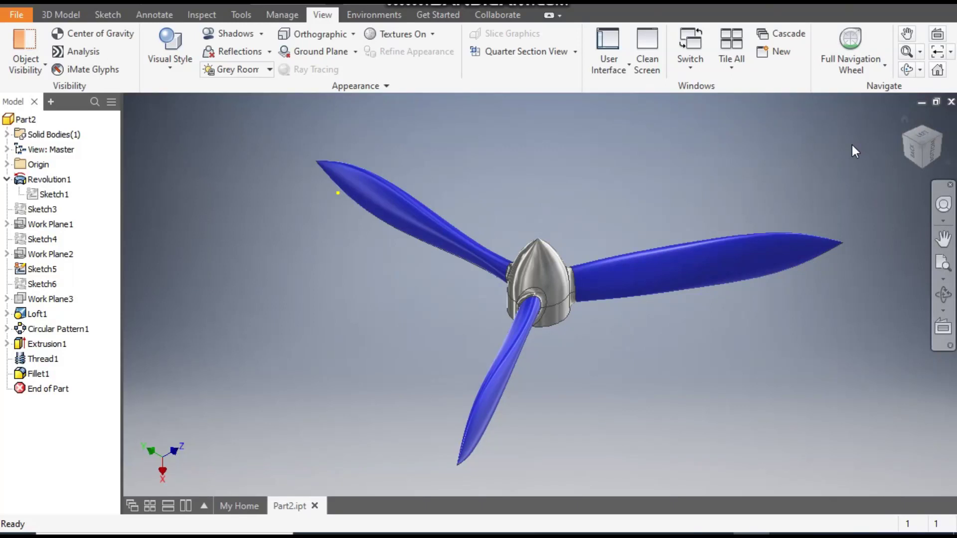
Inspect the finished propeller from orbited, left and rolled views, then start a new file.
shift+middle_drag(857, 146, 584, 296)
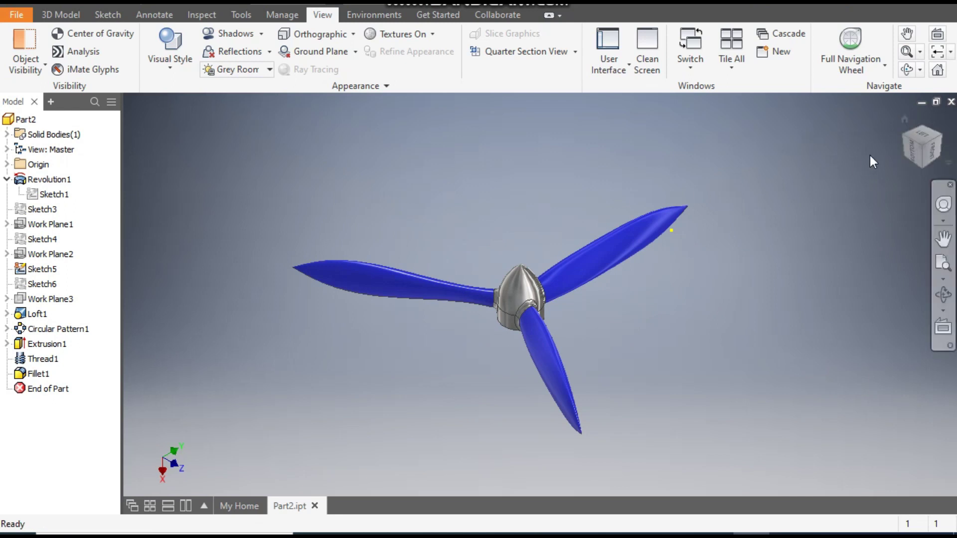
click(927, 135)
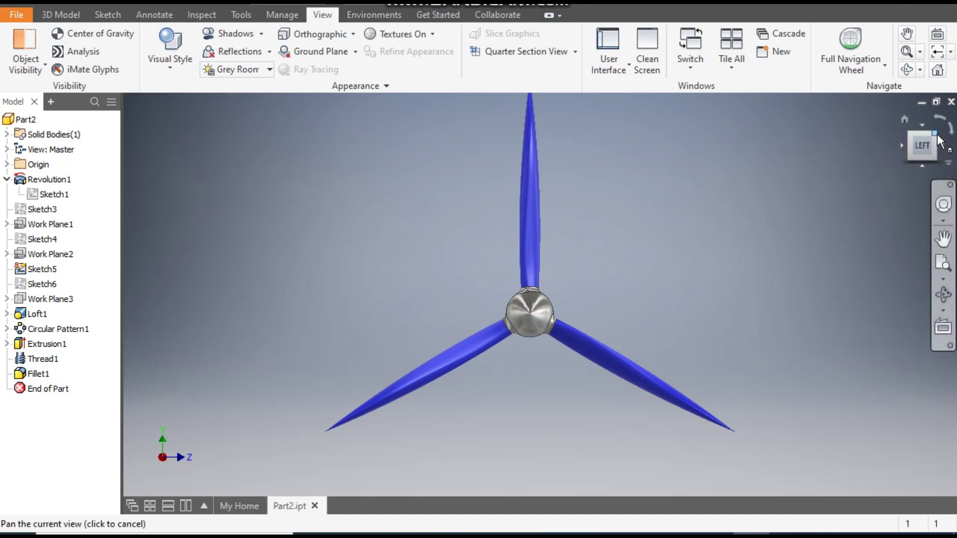
click(944, 125)
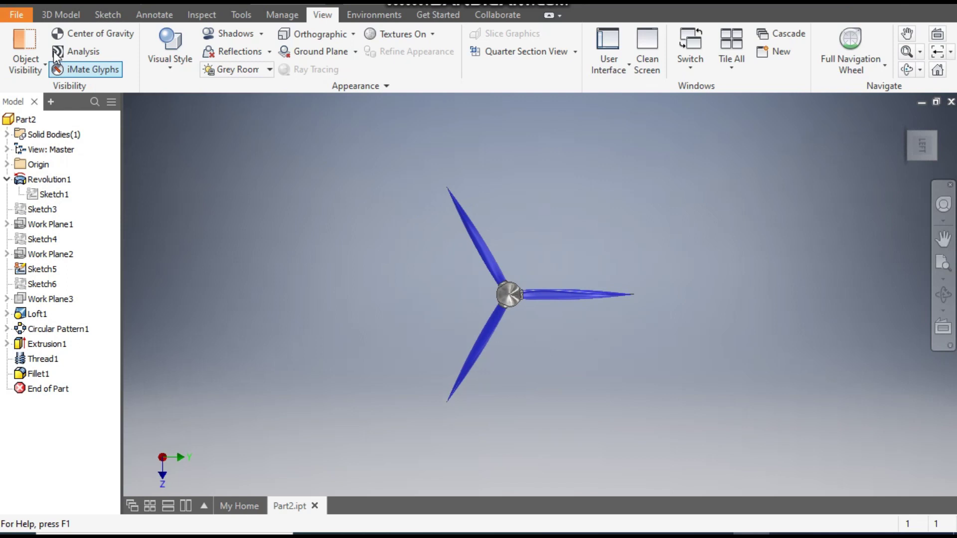
click(33, 4)
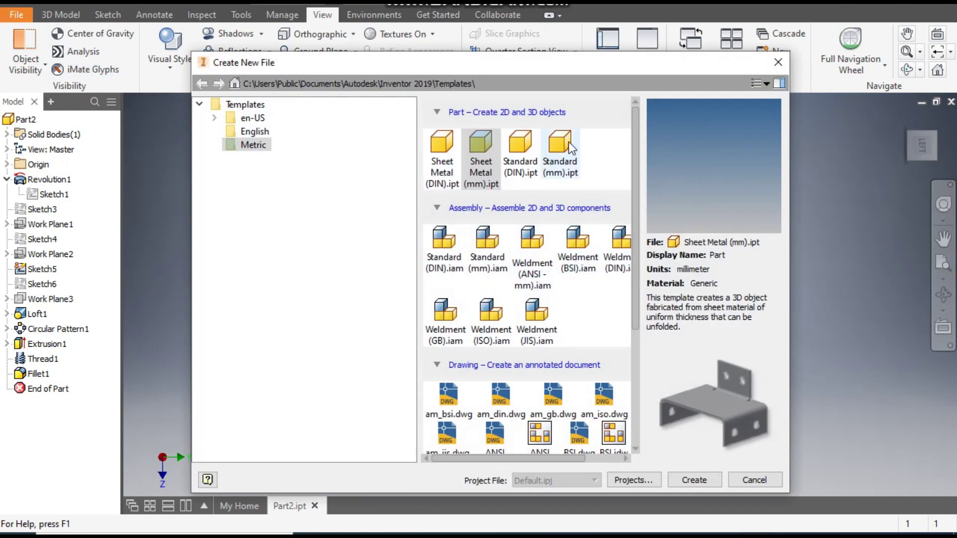
Create a Standard (mm).ipt part and start Sketch1 on the XZ plane.
click(570, 147)
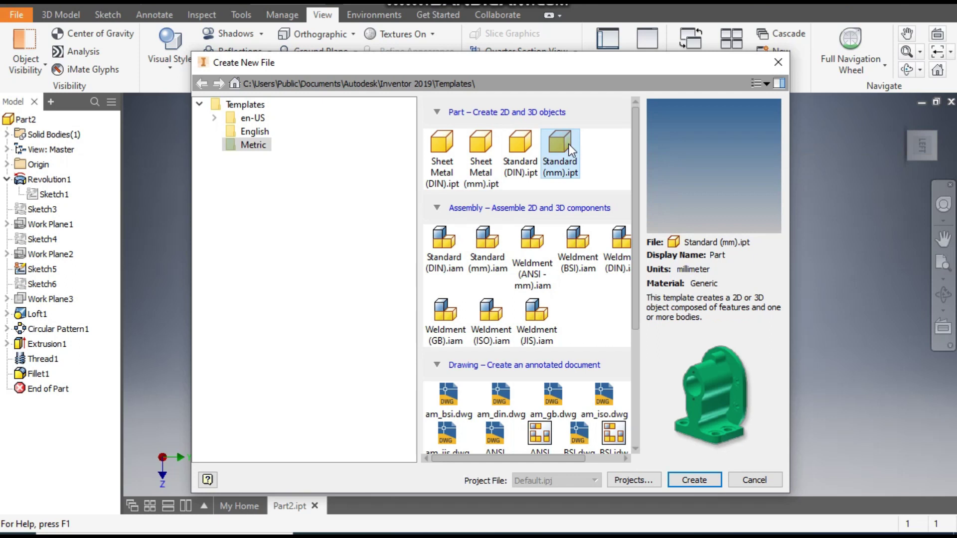
click(704, 481)
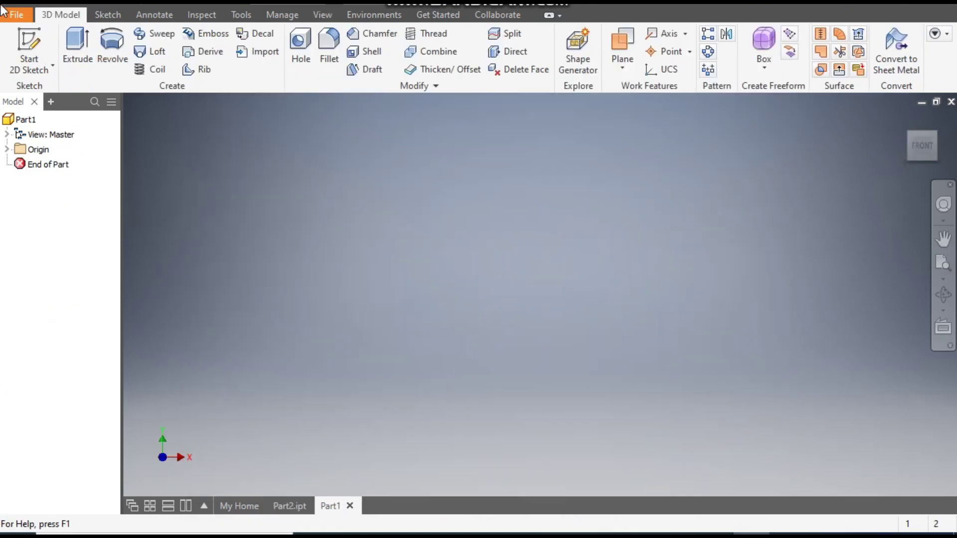
click(38, 48)
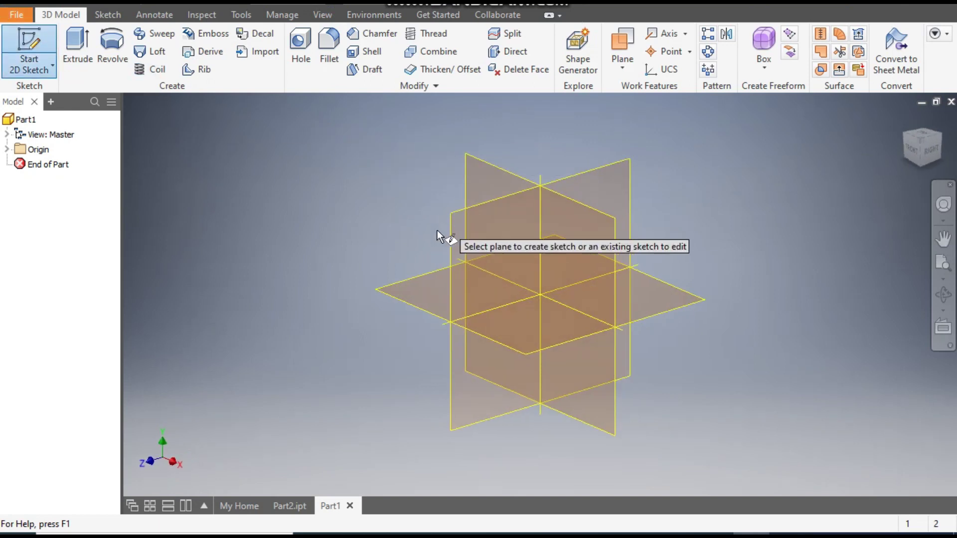
click(423, 284)
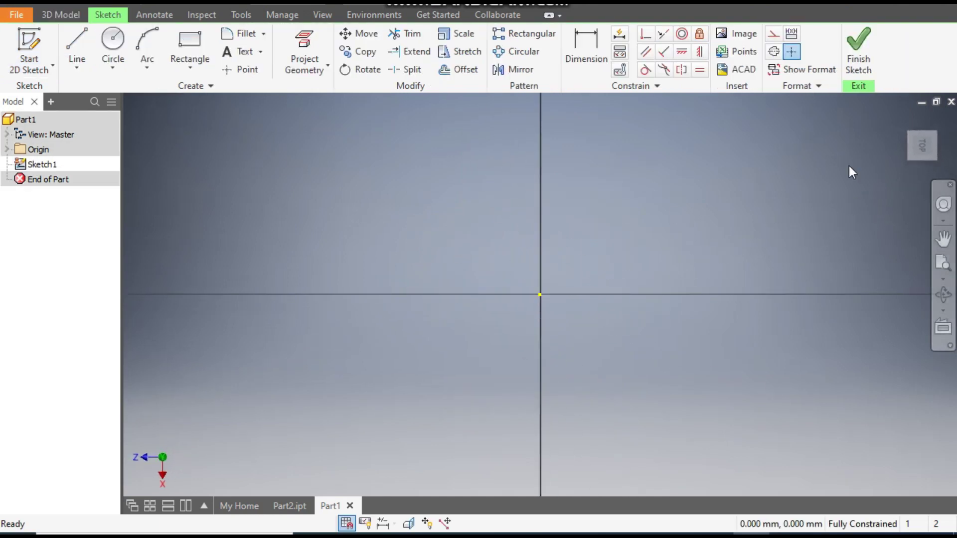
click(944, 131)
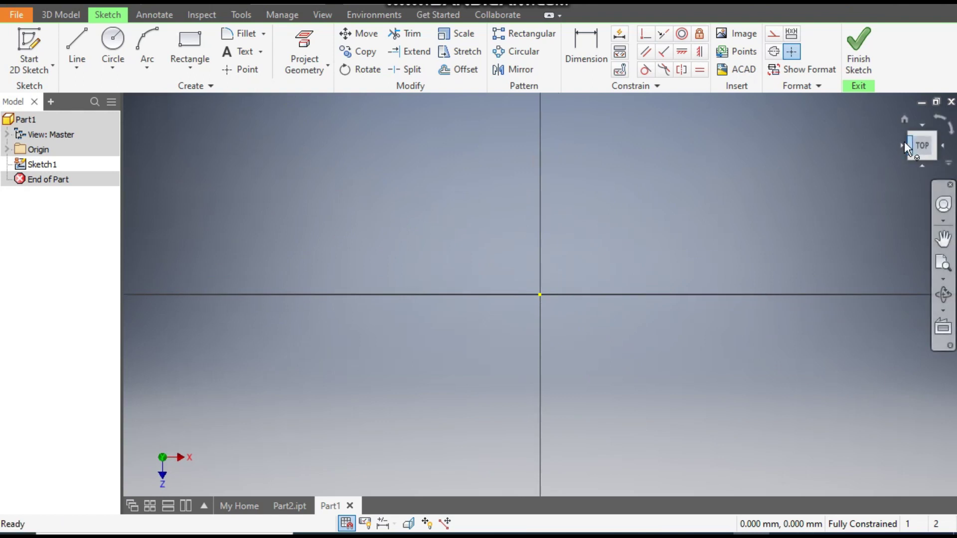
Draw a closed four-line rectangle starting and ending at the sketch origin.
click(81, 37)
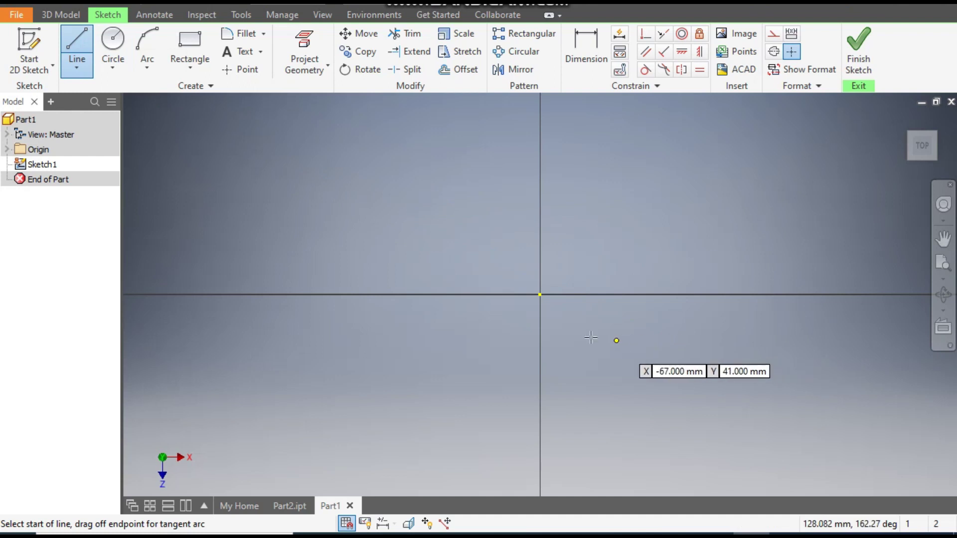
click(538, 294)
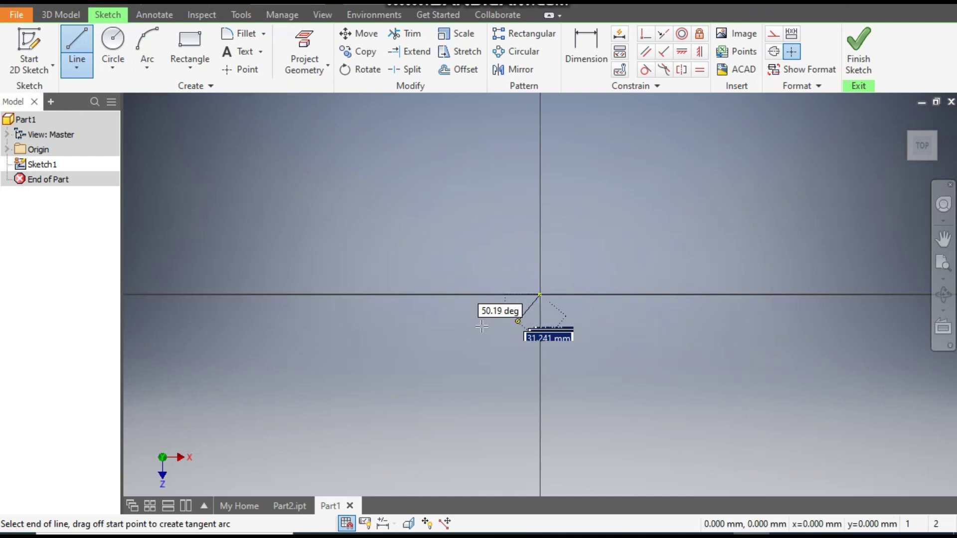
click(339, 293)
click(337, 233)
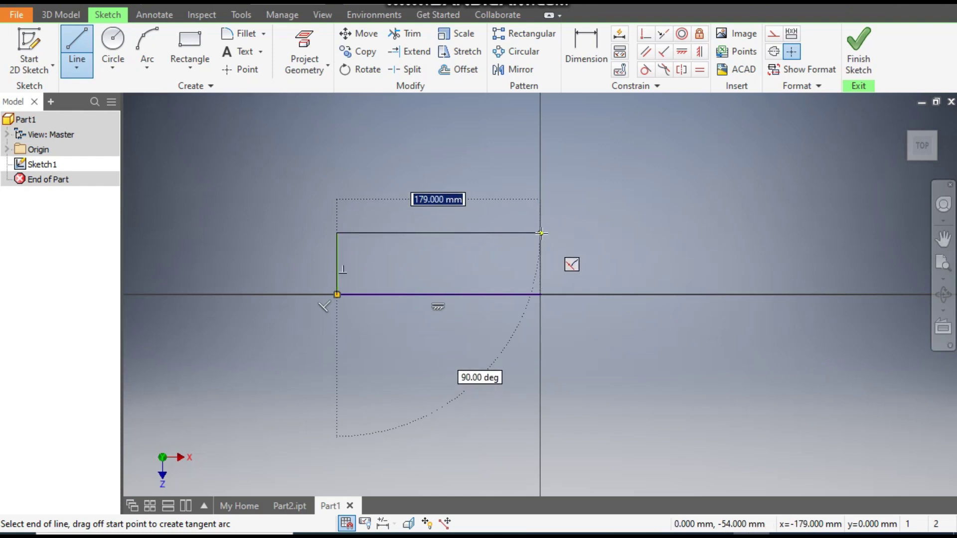
click(539, 233)
click(541, 294)
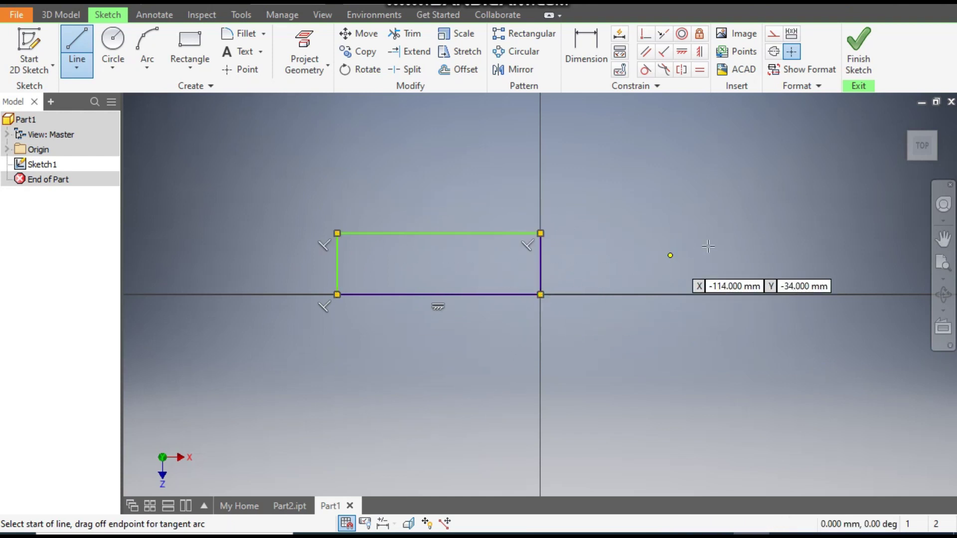
Dimension the rectangle's bottom edge to 55 mm and right edge to 20 mm.
click(593, 50)
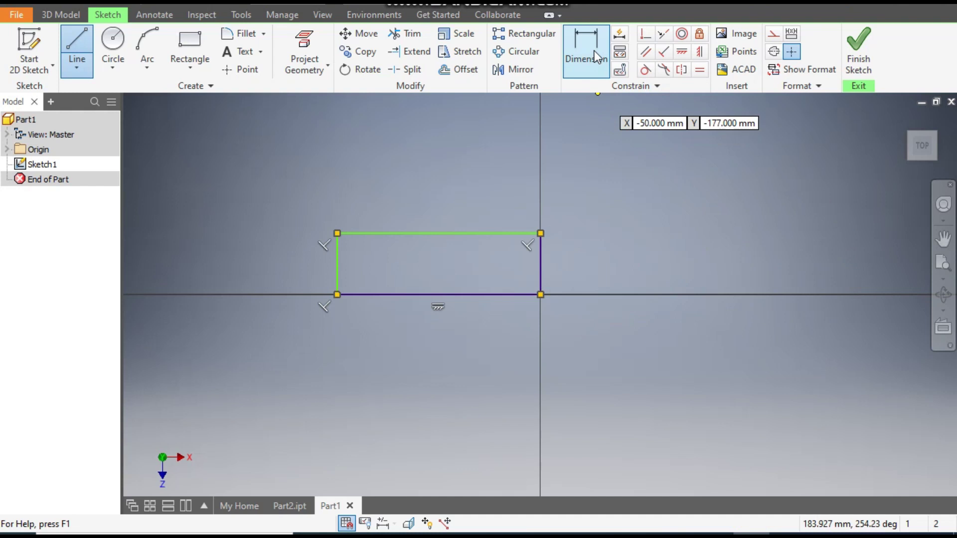
click(463, 294)
click(444, 334)
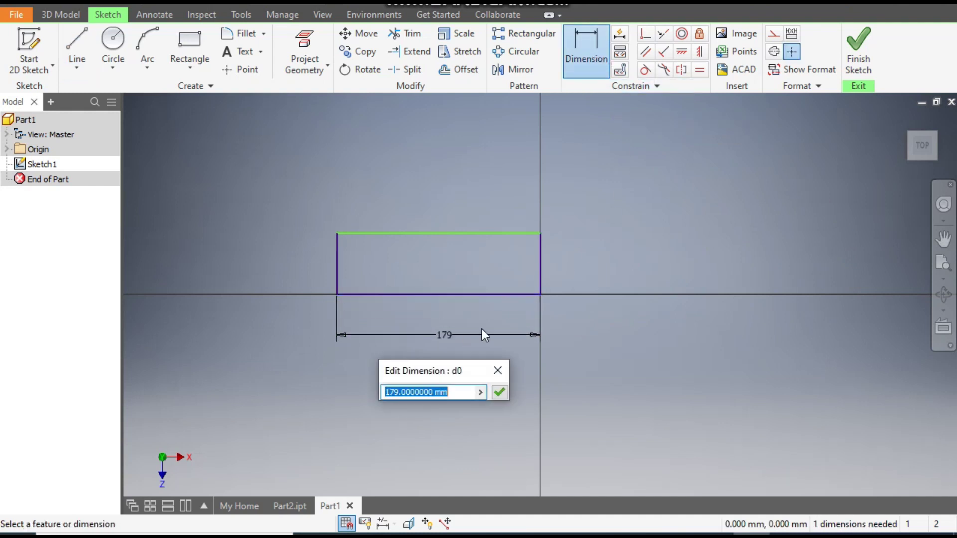
text(55)
key(Return)
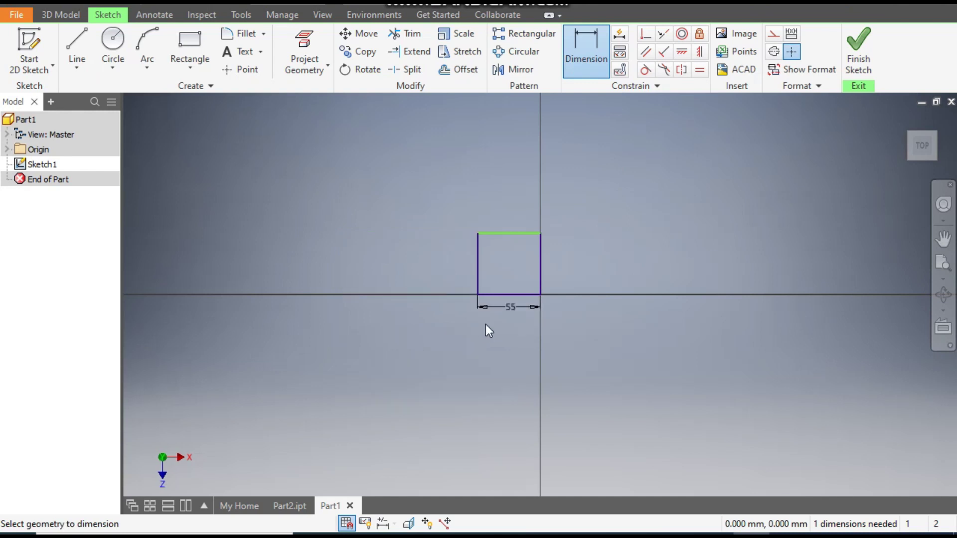
click(540, 254)
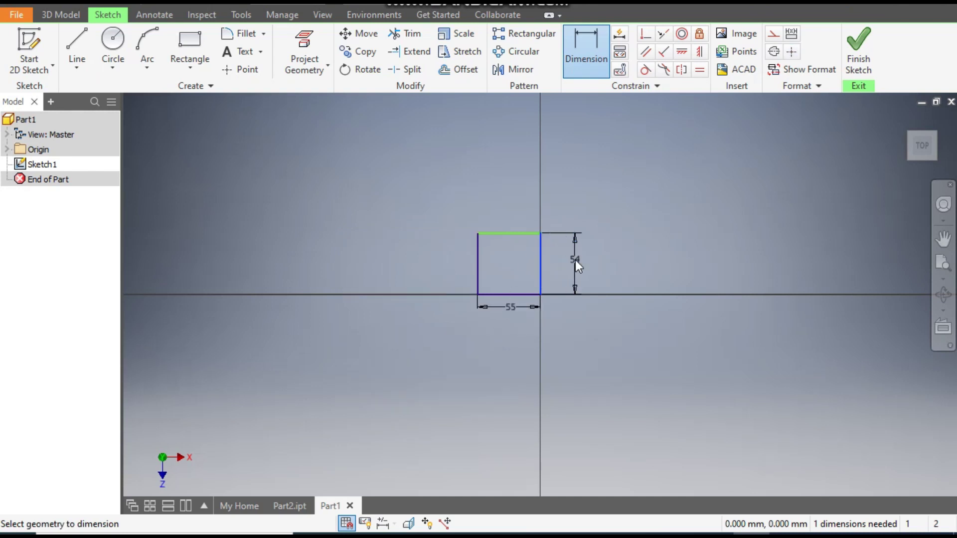
click(575, 259)
text(20)
key(Return)
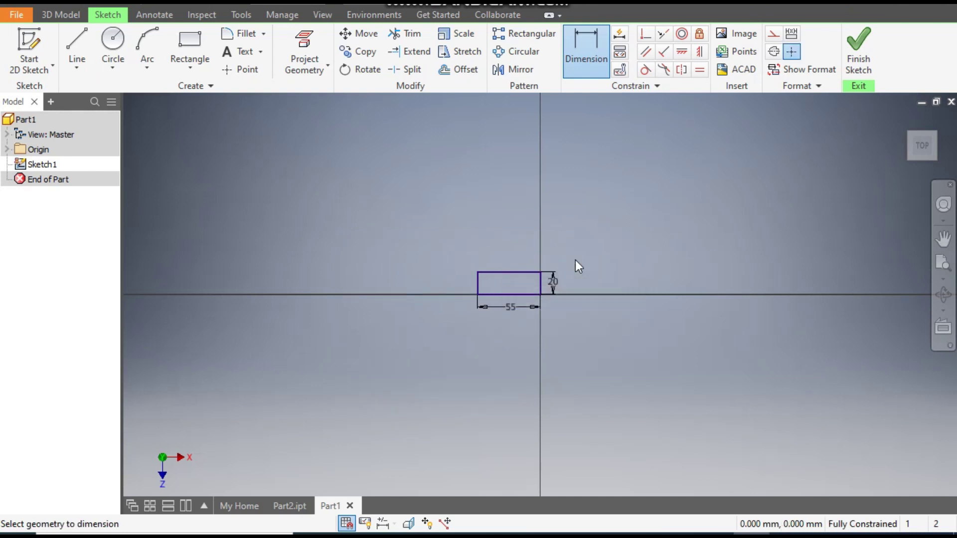
scroll(528, 286, up, 5)
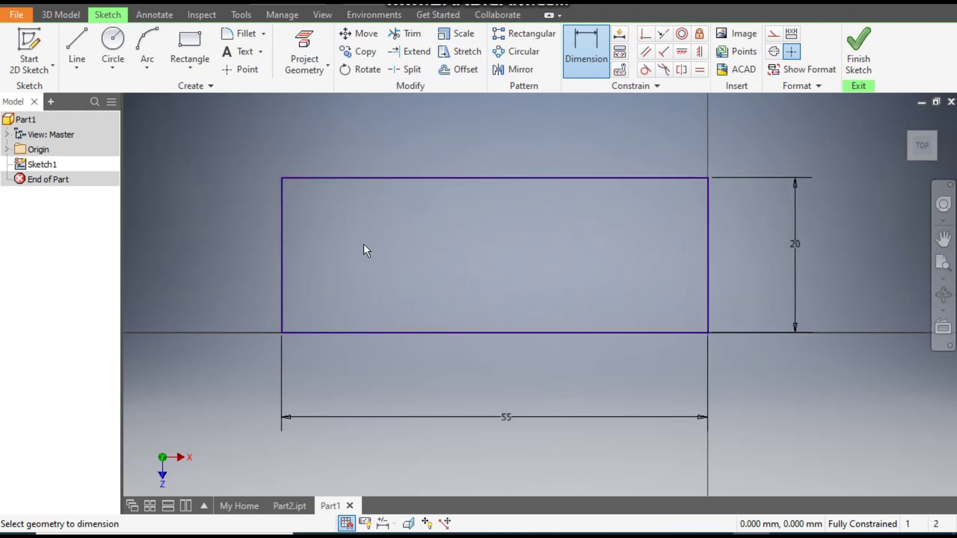
Draw a three-point arc from the bottom-left corner to a point on the top edge.
click(146, 47)
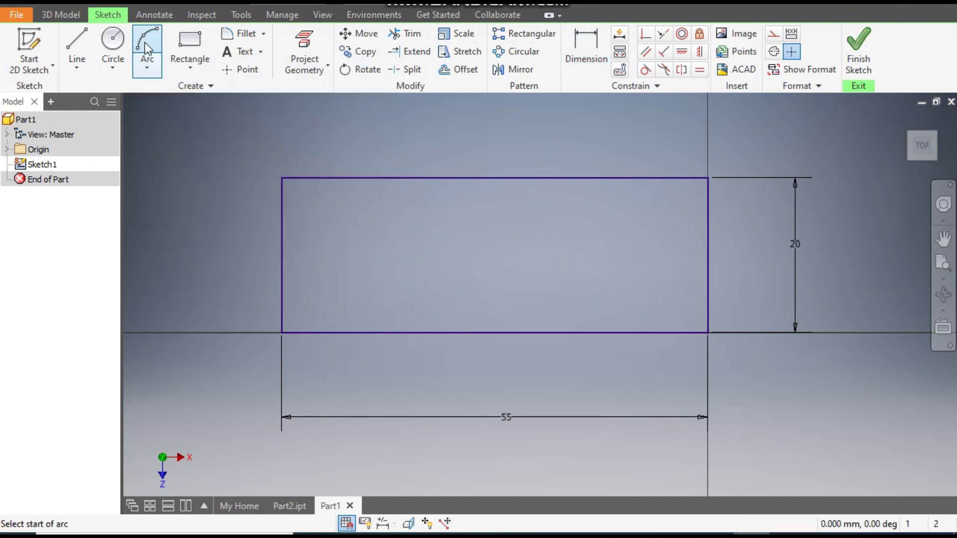
click(283, 331)
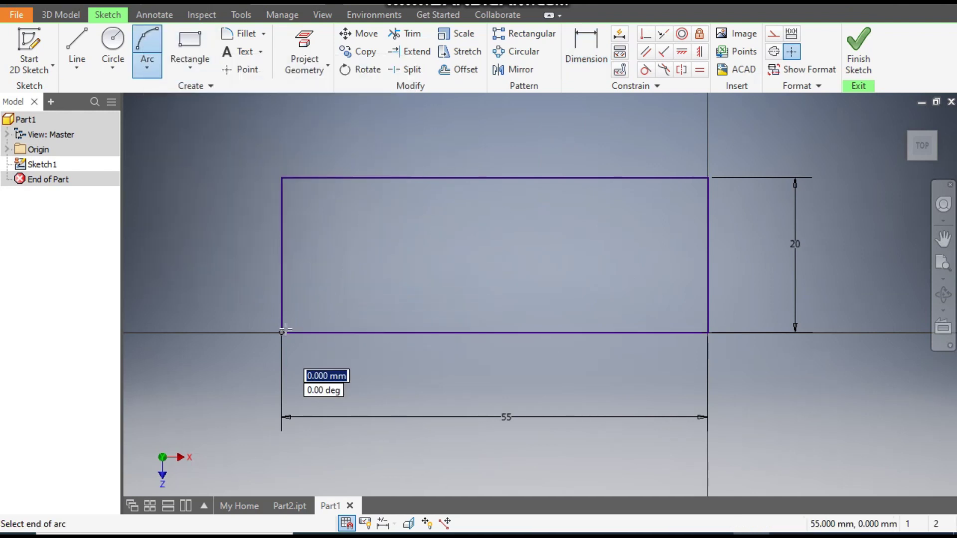
click(463, 178)
click(352, 225)
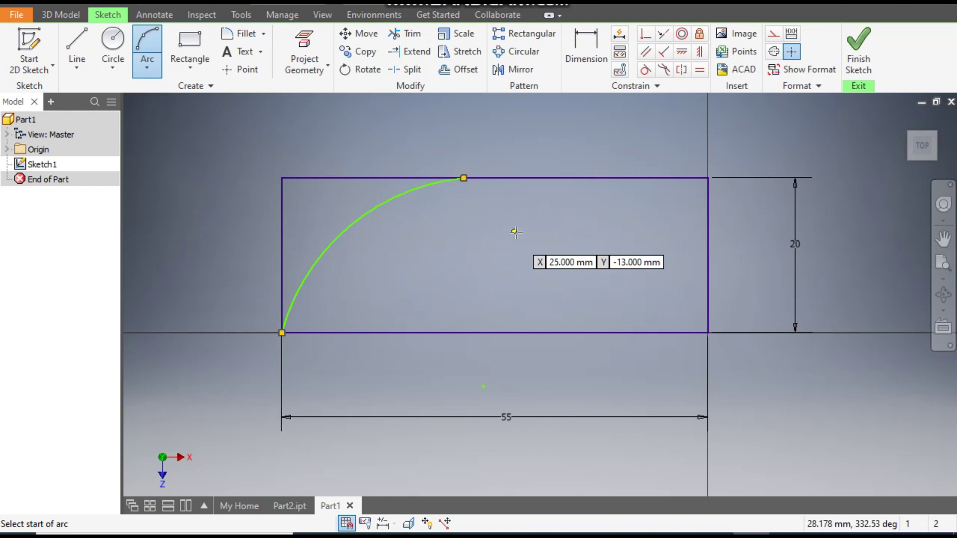
Dimension the arc's top endpoint 15 mm from the rectangle's right edge.
key(d)
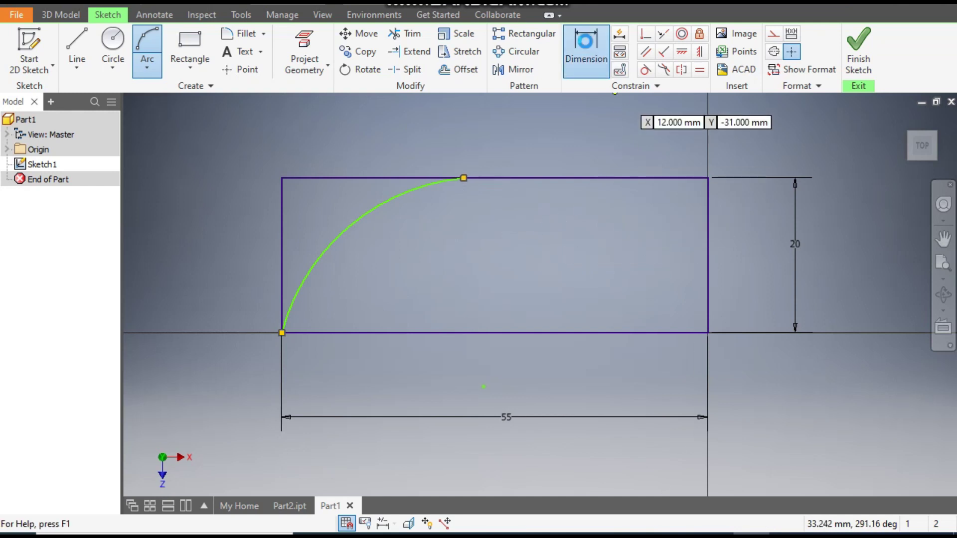
click(707, 203)
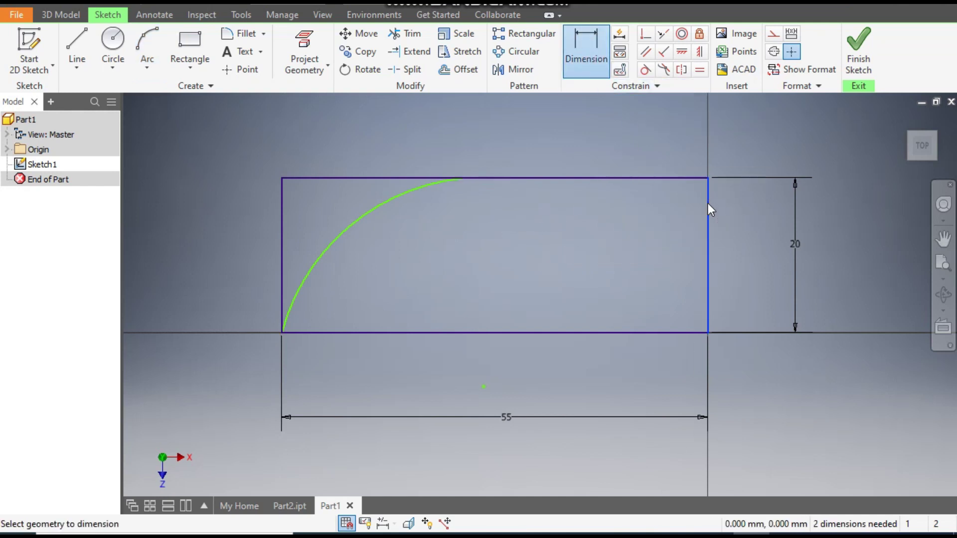
click(467, 179)
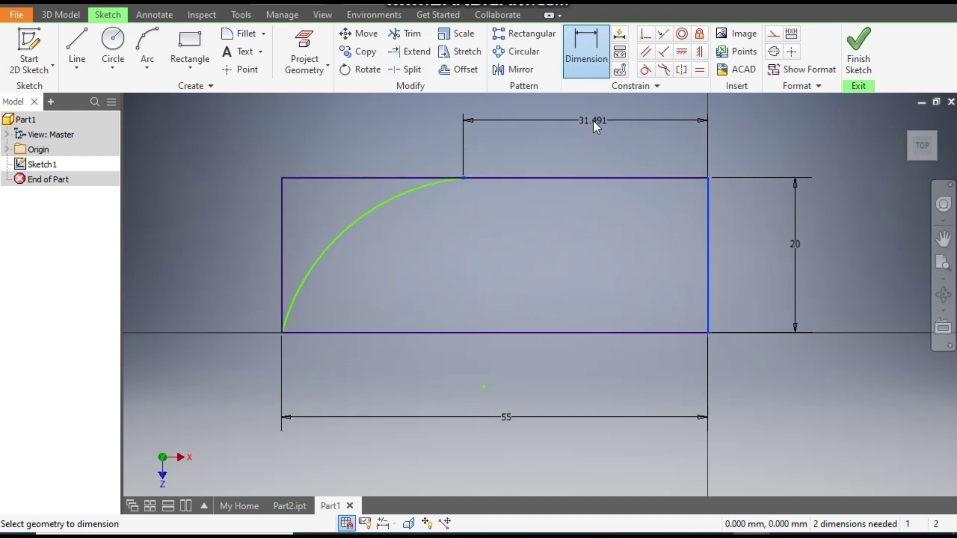
click(659, 125)
text(15)
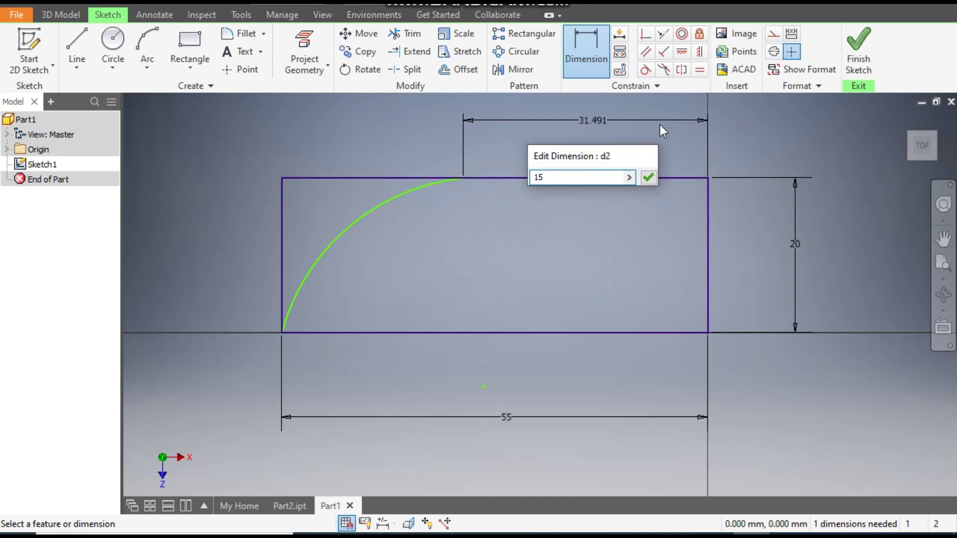
key(Return)
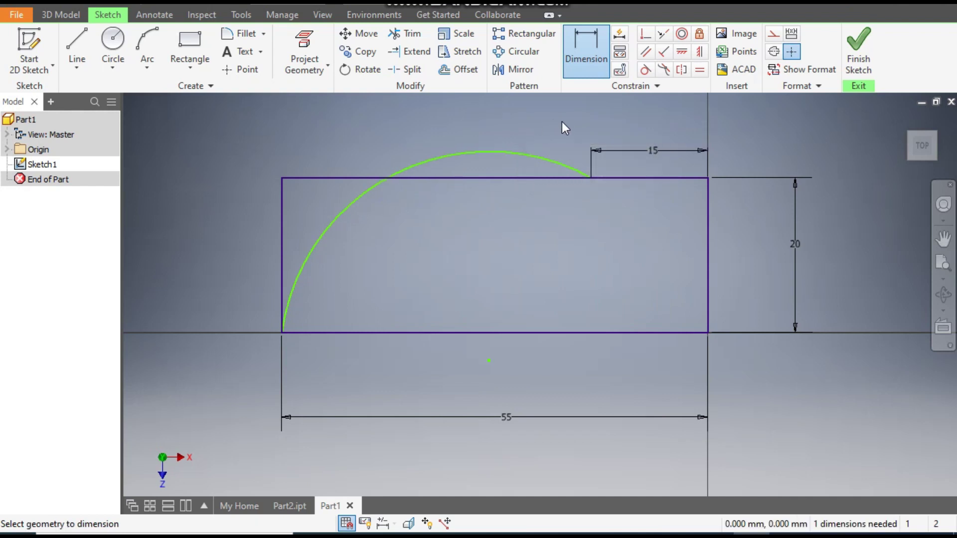
Make the arc tangent to the rectangle's top edge.
click(645, 70)
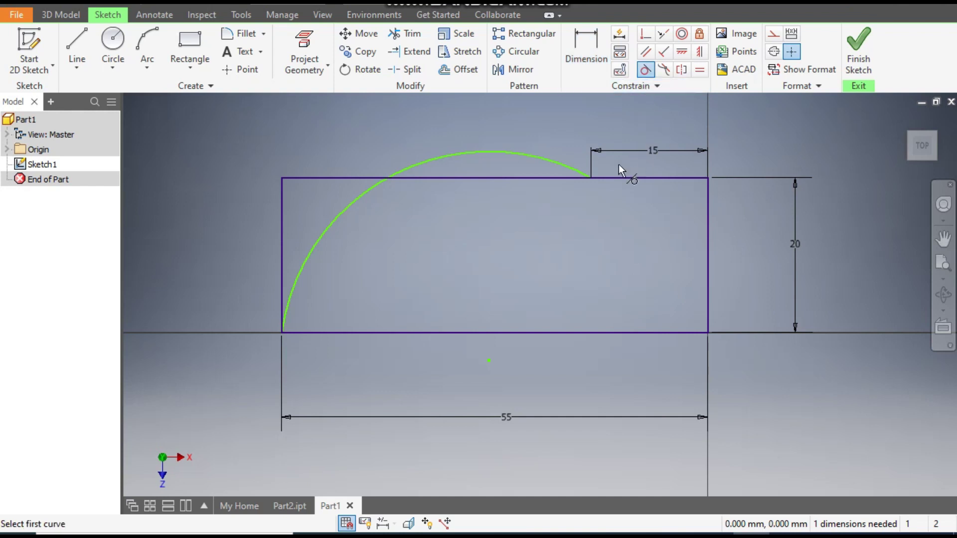
click(525, 151)
click(510, 178)
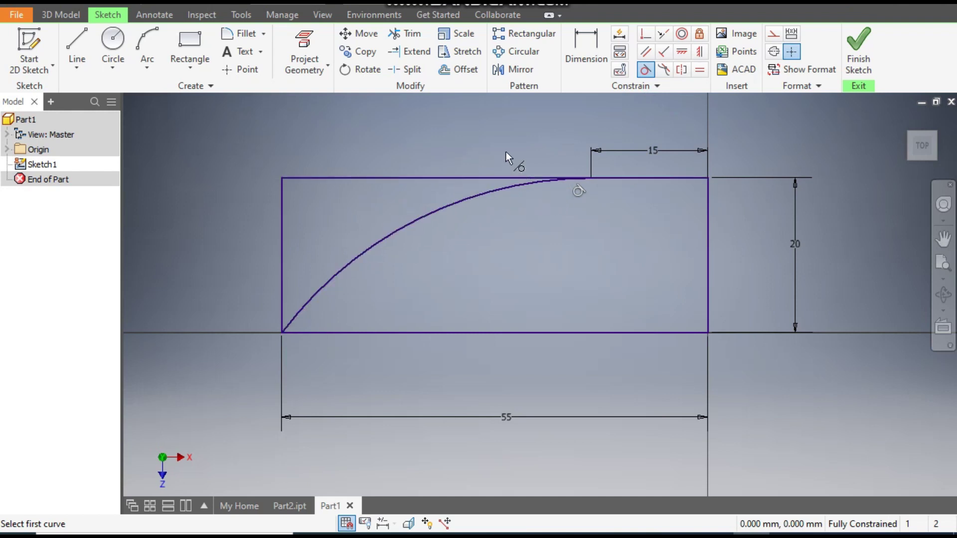
key(Escape)
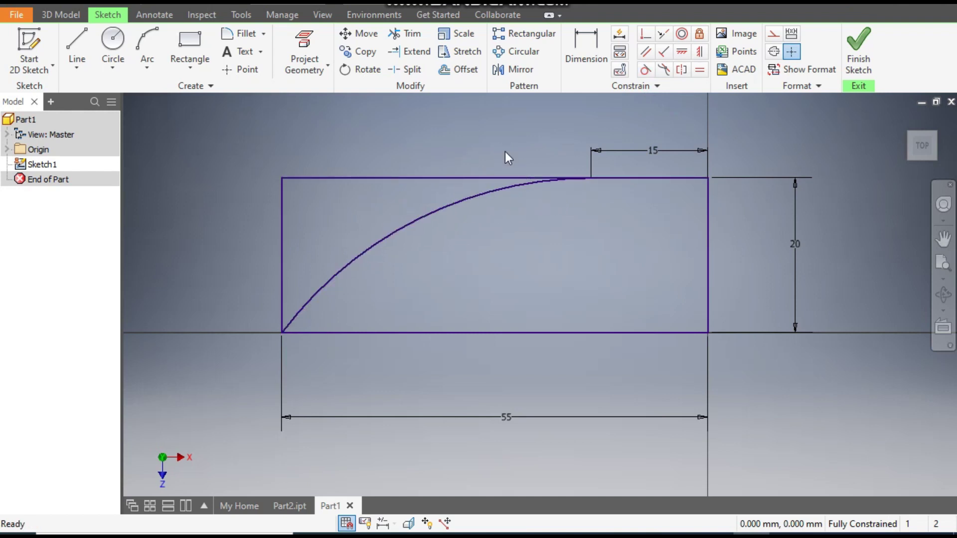
Convert the rectangle's top and left lines into construction geometry.
click(435, 177)
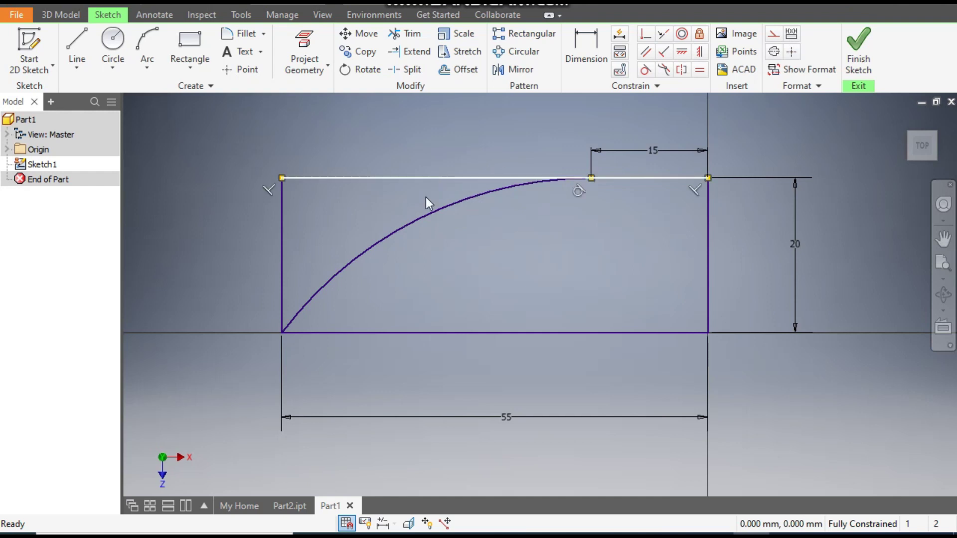
ctrl+click(282, 268)
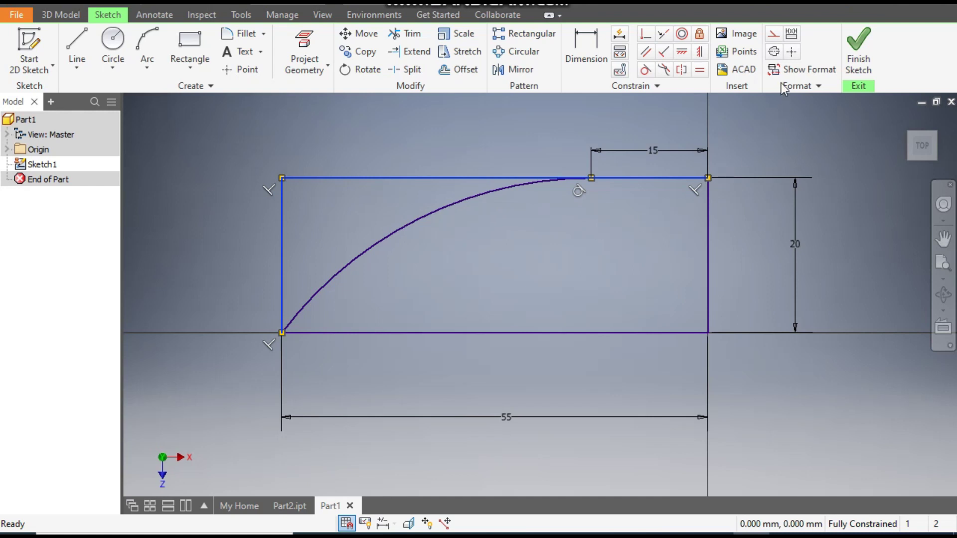
click(773, 36)
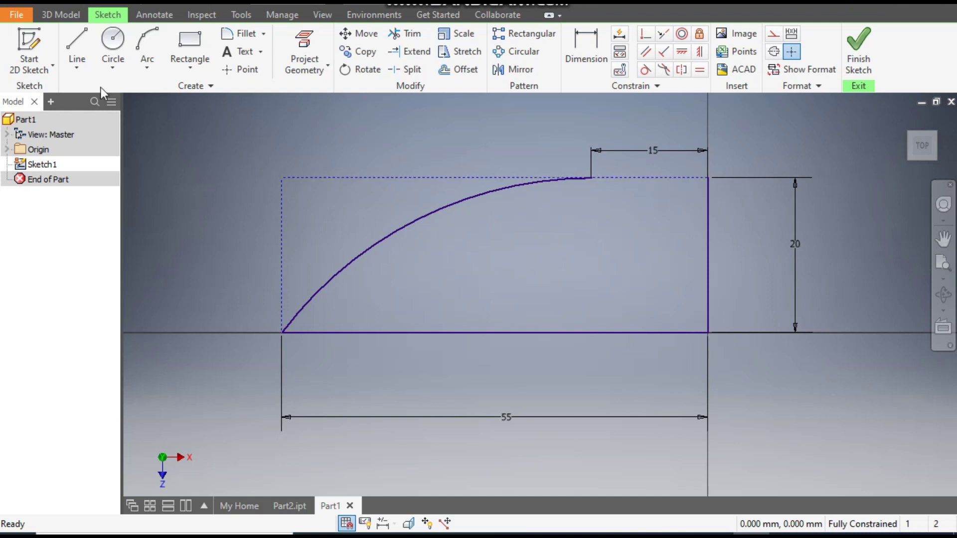
Draw a solid line from the arc's end to the top-right corner.
click(77, 46)
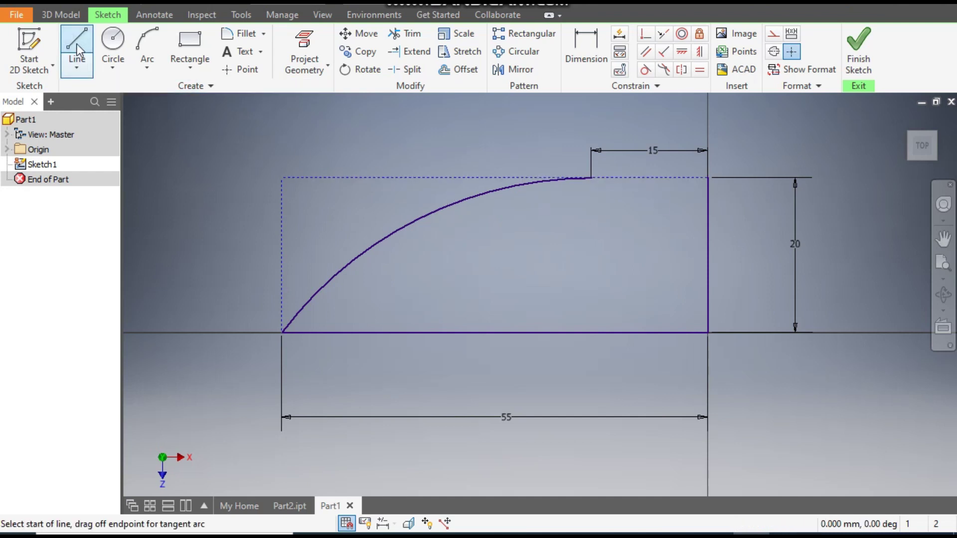
click(592, 178)
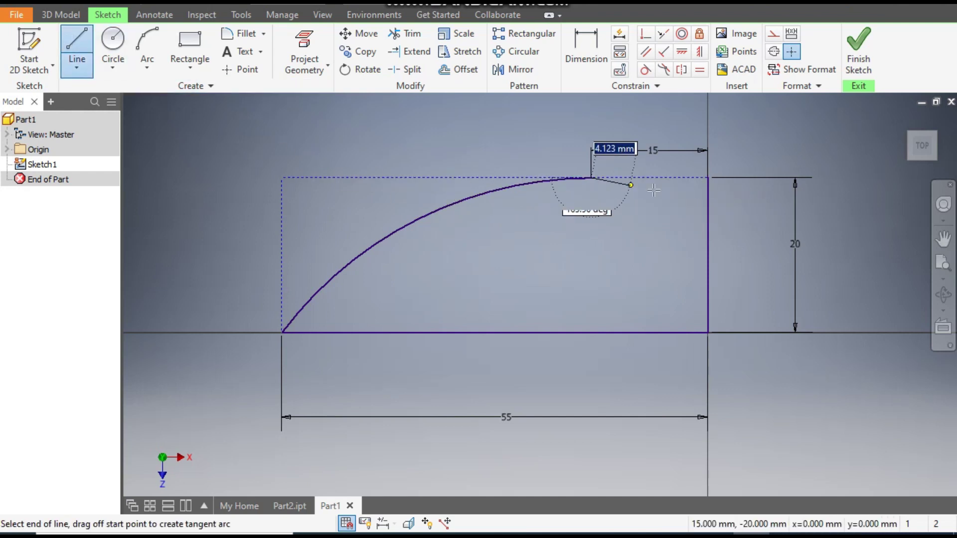
double_click(708, 177)
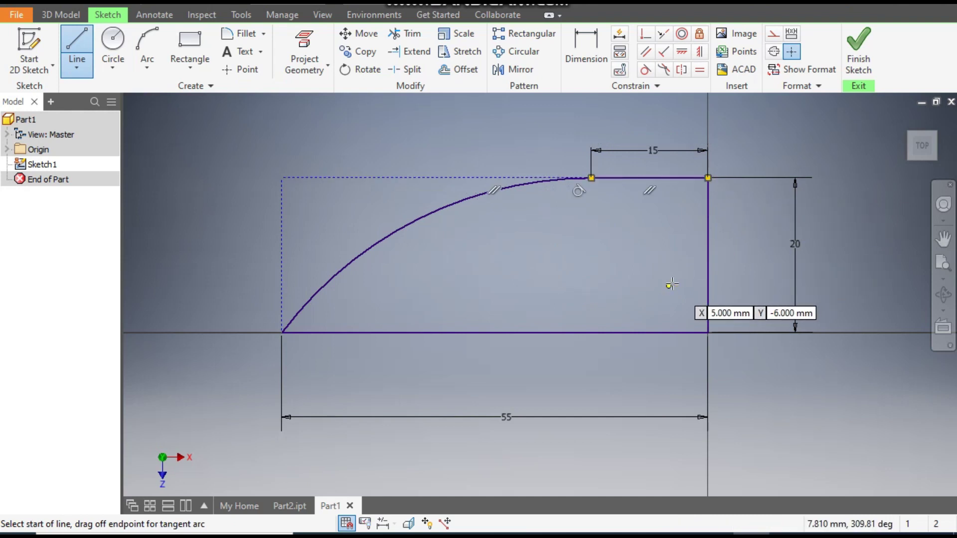
key(Escape)
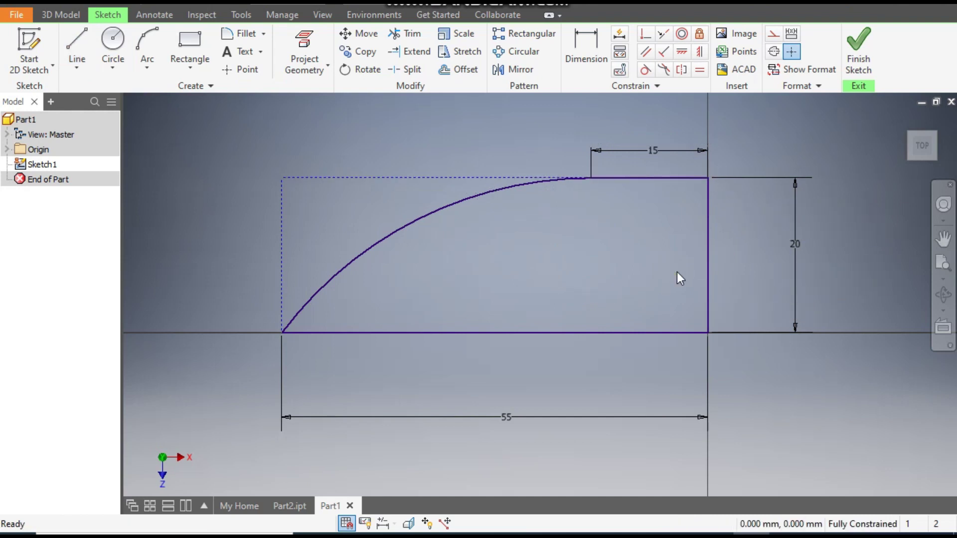
Finish the sketch and revolve the profile with Full extents about its 55 mm bottom edge.
click(854, 56)
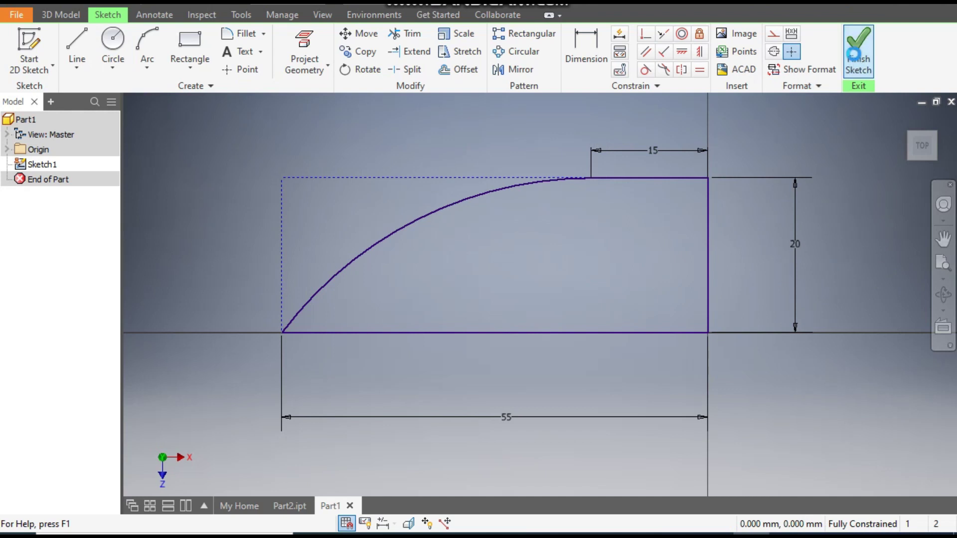
middle_drag(683, 293, 665, 312)
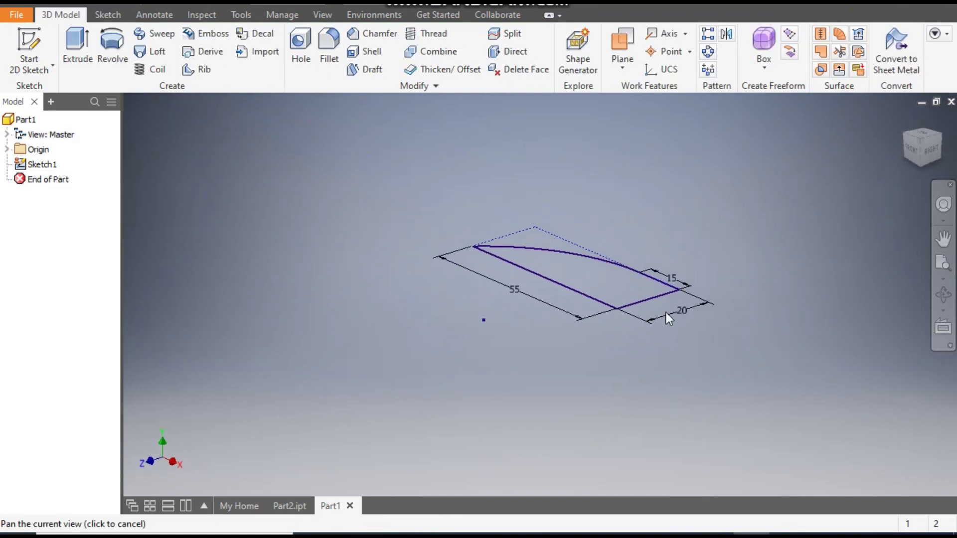
click(111, 47)
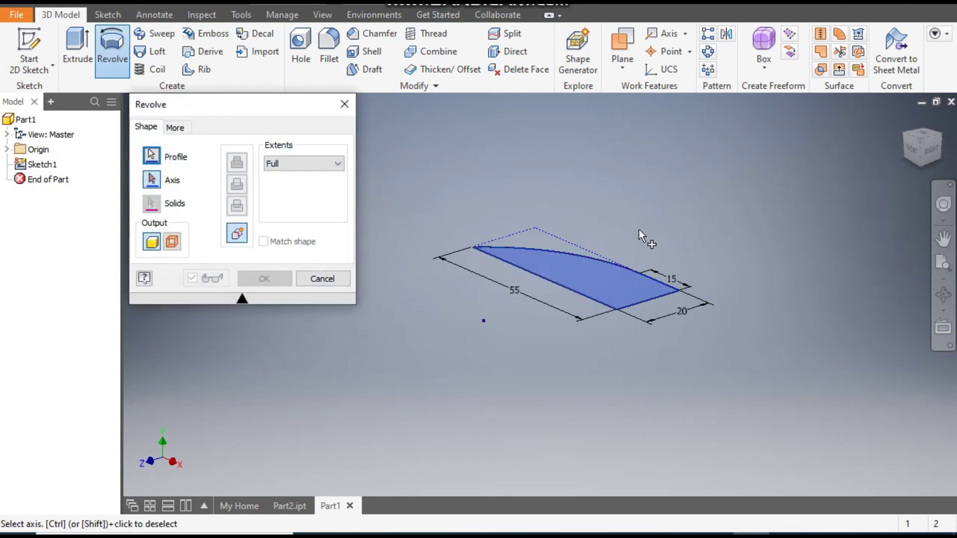
click(569, 289)
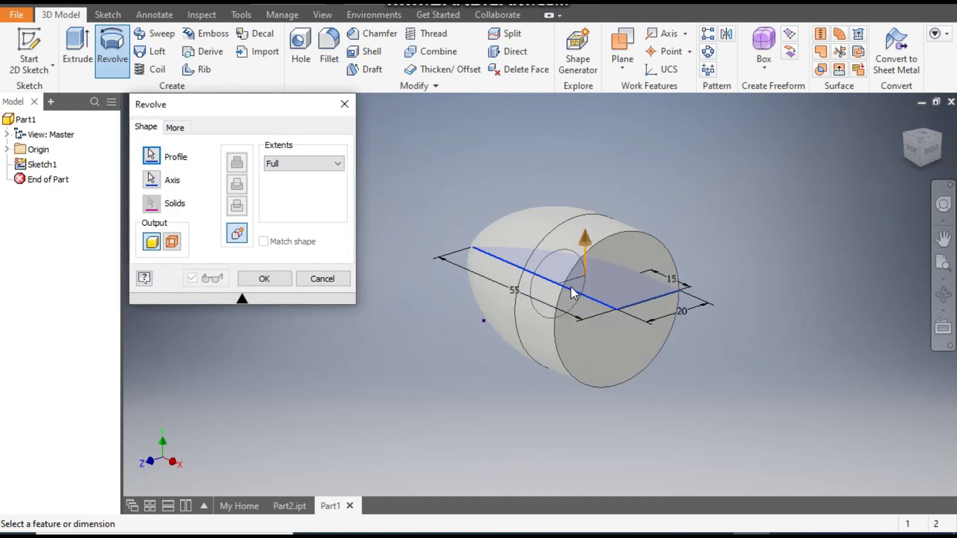
click(273, 280)
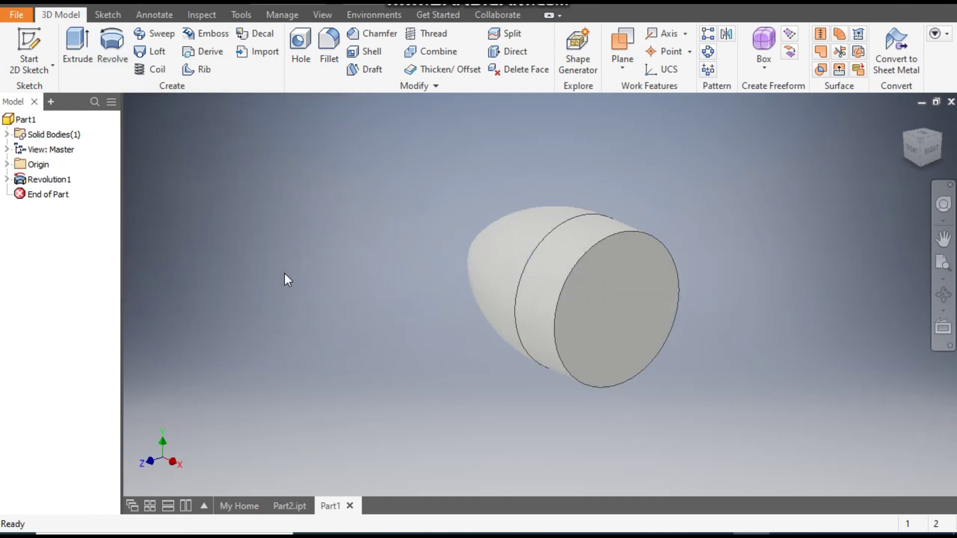
click(903, 155)
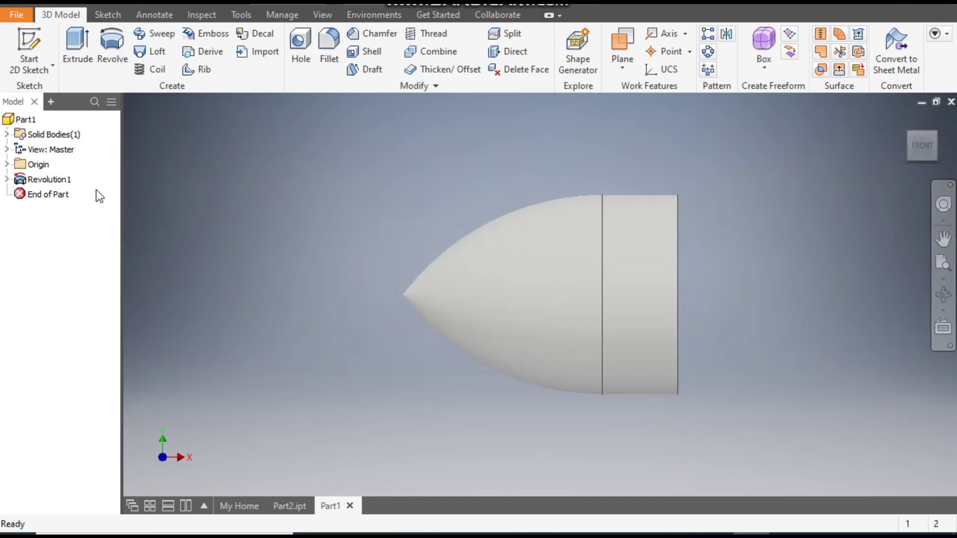
Expand the browser's Origin folder, select XZ Plane, and switch to the Top view.
click(6, 166)
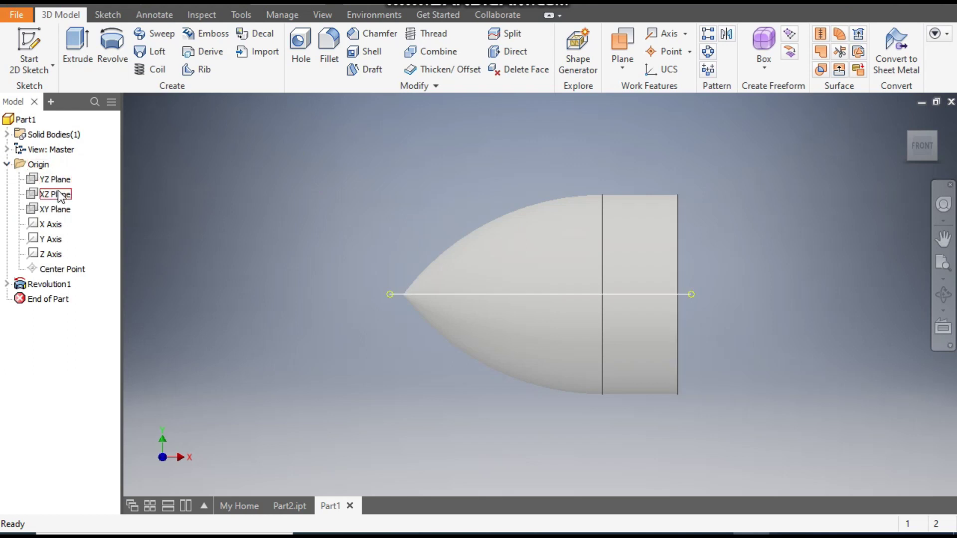
click(54, 195)
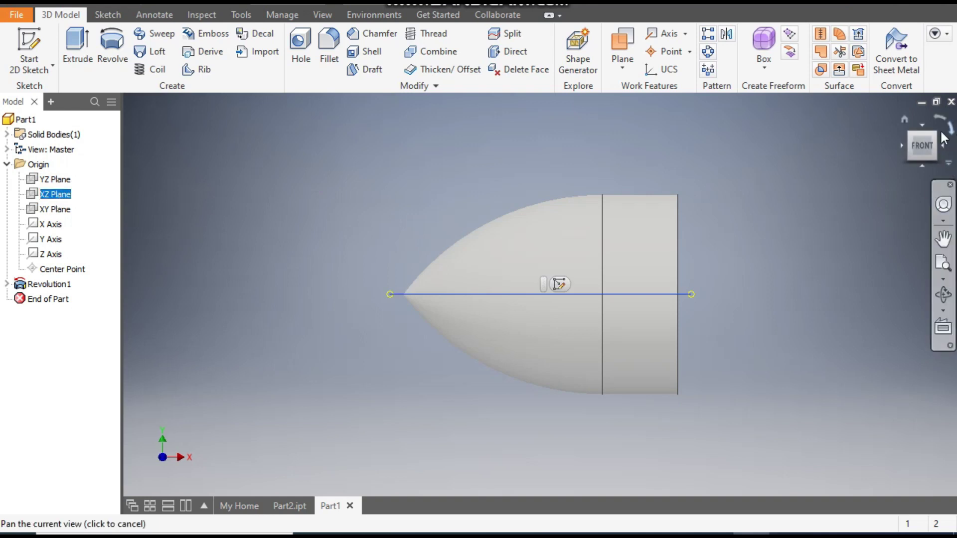
click(919, 131)
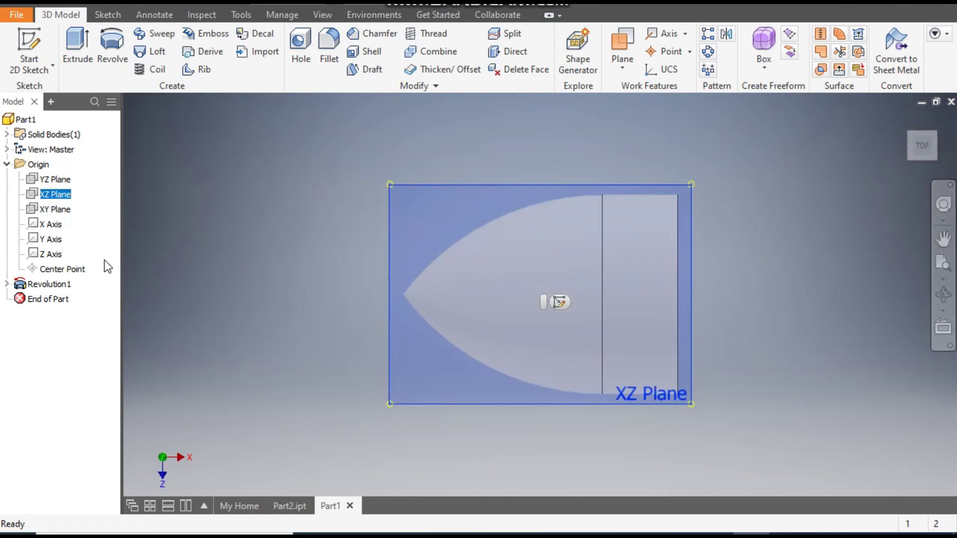
Start Sketch2 on the XZ Plane and set the visual style to Wireframe.
click(561, 303)
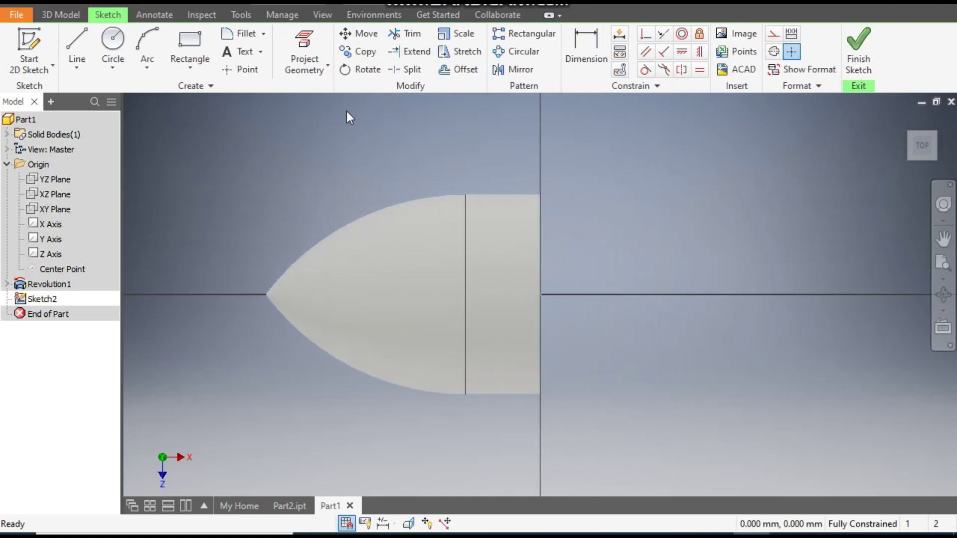
click(330, 16)
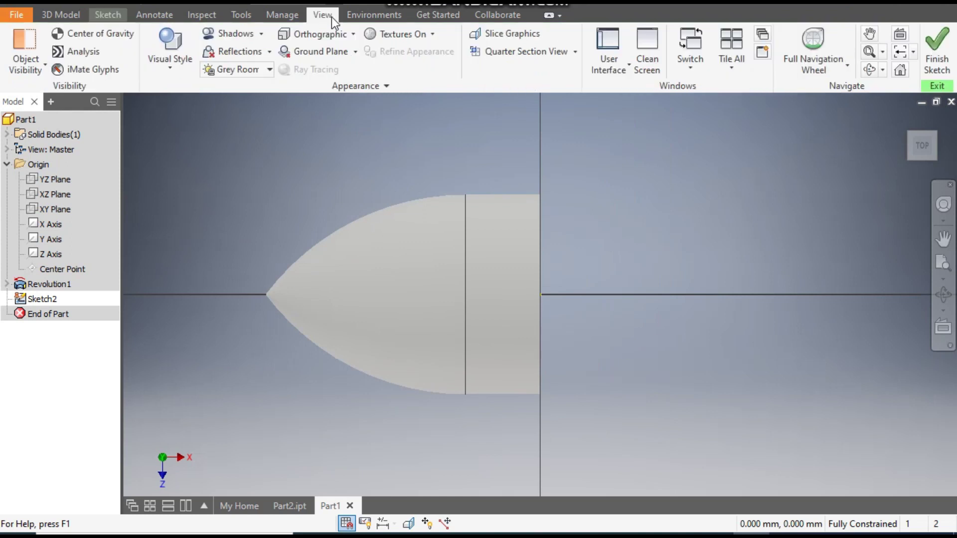
click(170, 68)
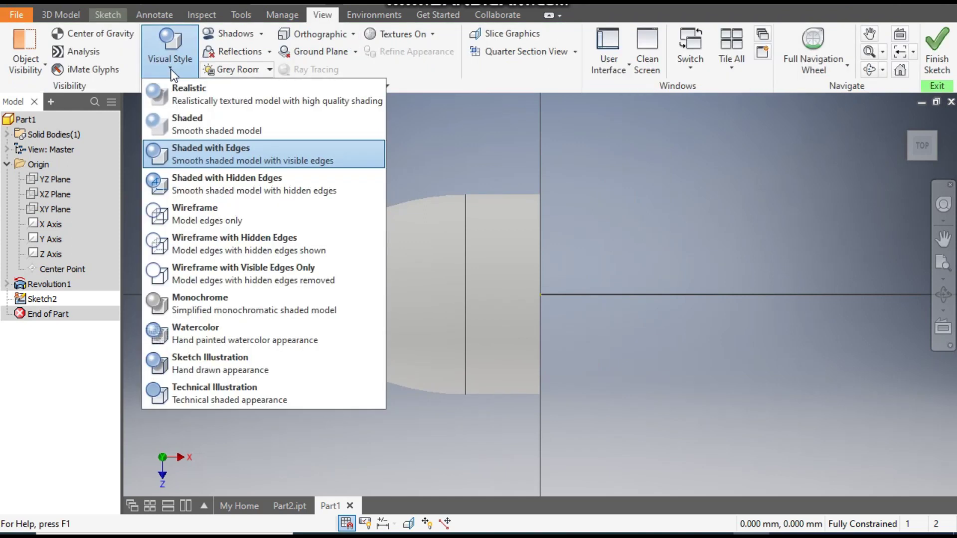
click(193, 212)
middle_drag(290, 233, 391, 220)
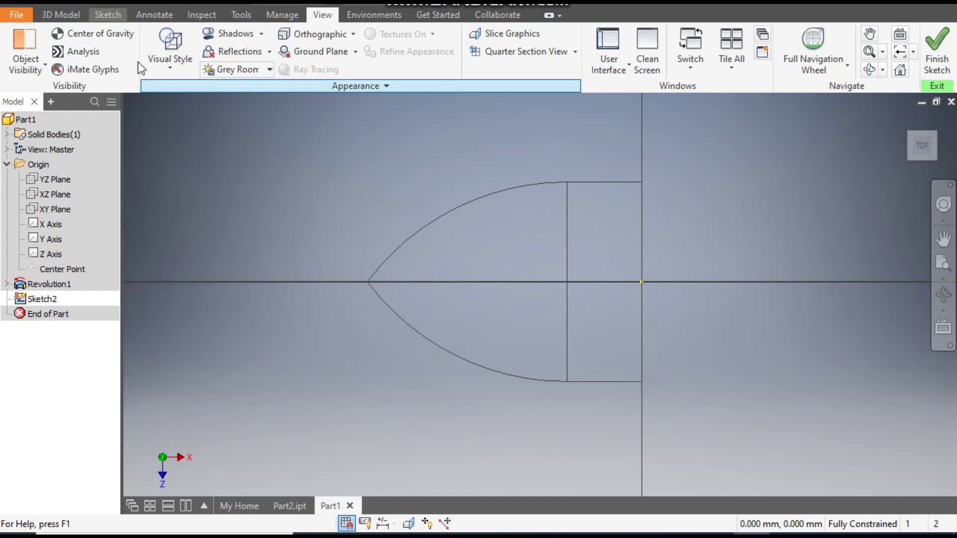
click(109, 19)
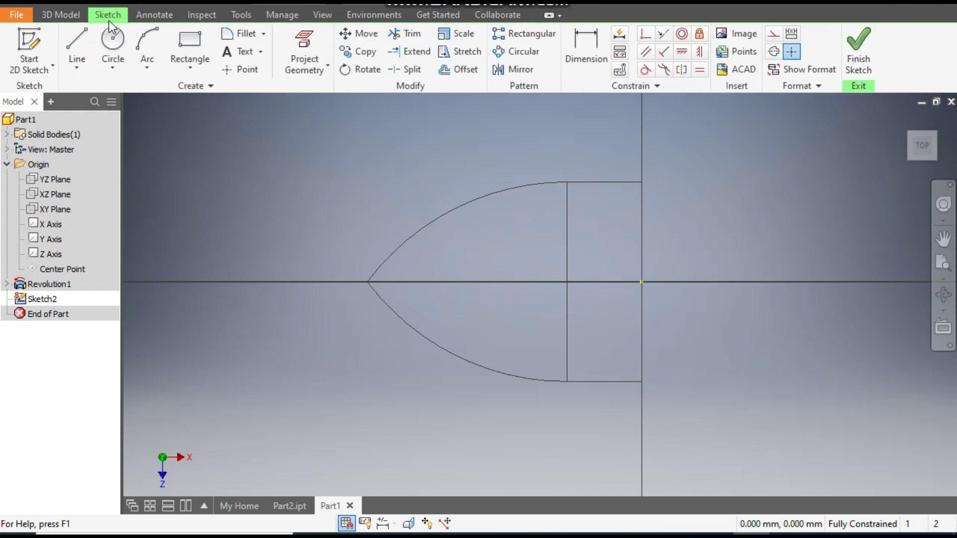
Draw an ellipse centered where the dividing line meets the axis, major axis horizontal.
click(112, 67)
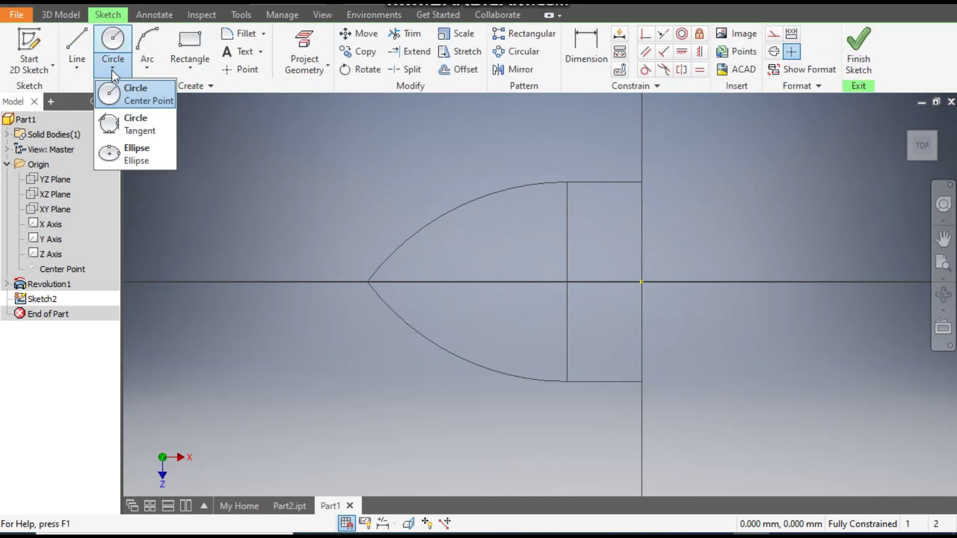
click(138, 154)
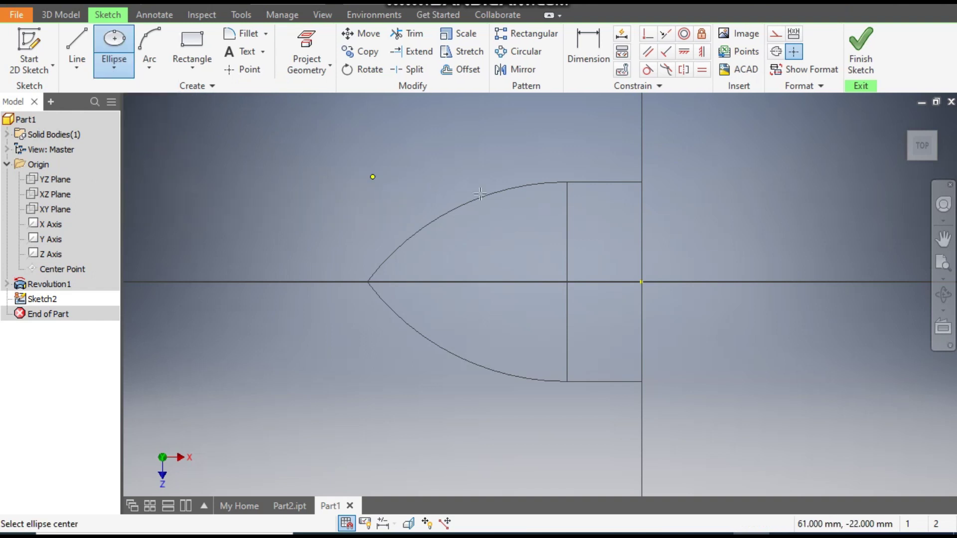
click(567, 282)
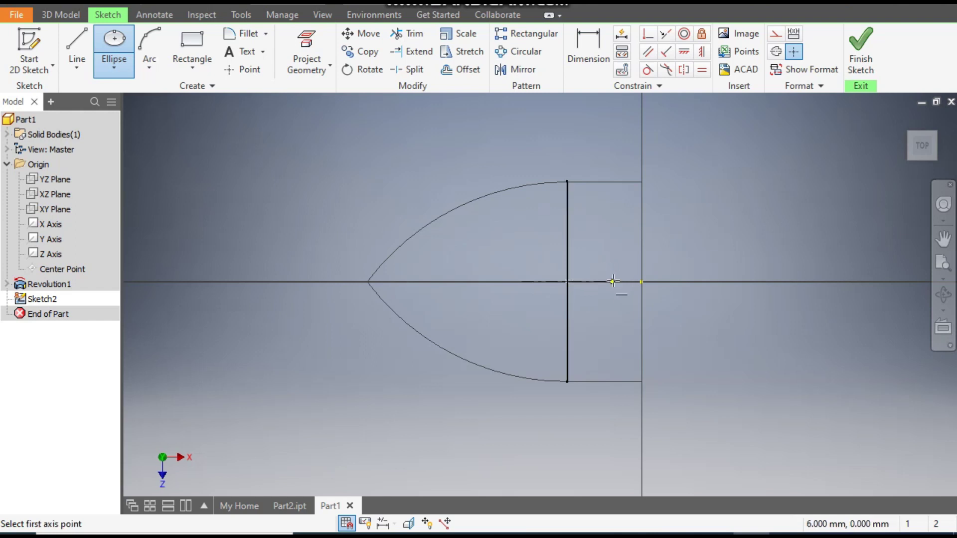
click(613, 281)
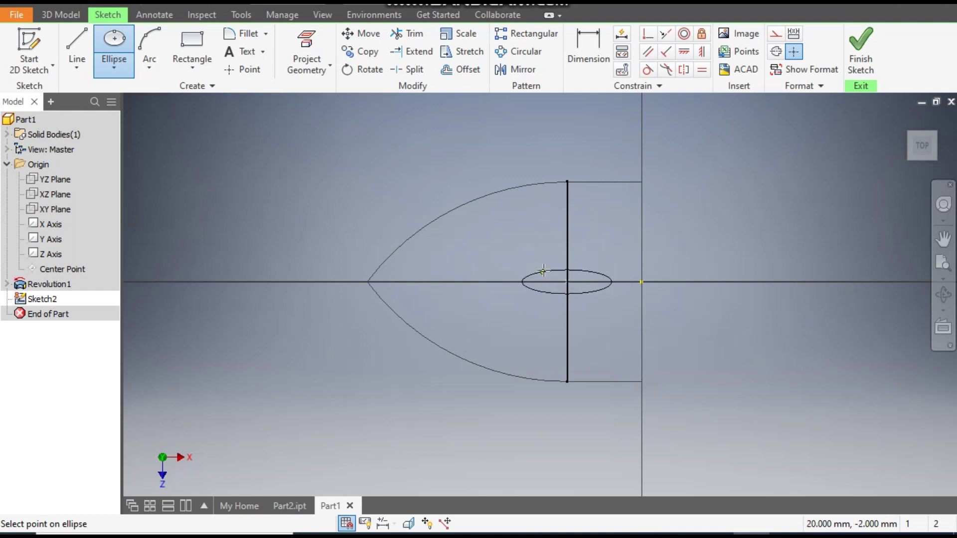
click(562, 269)
scroll(573, 276, up, 5)
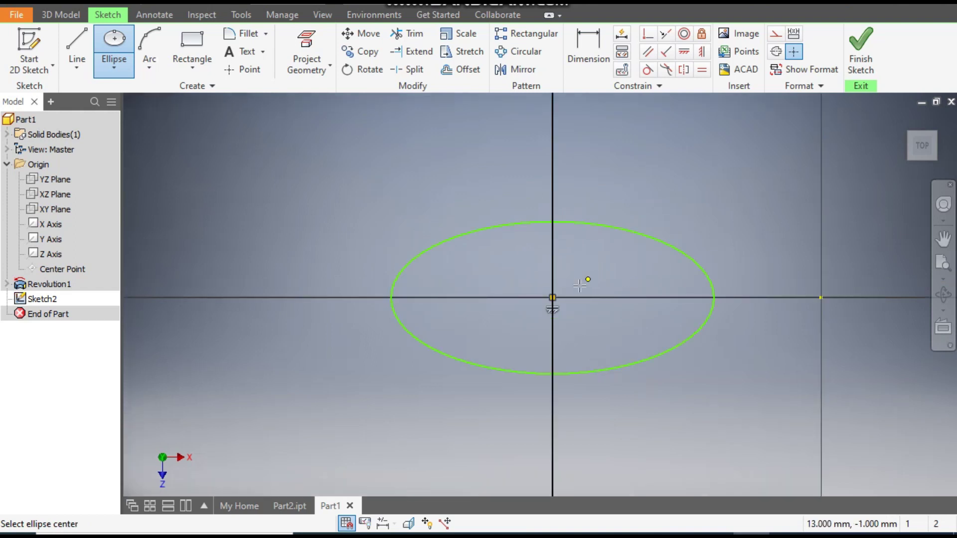
scroll(585, 280, down, 3)
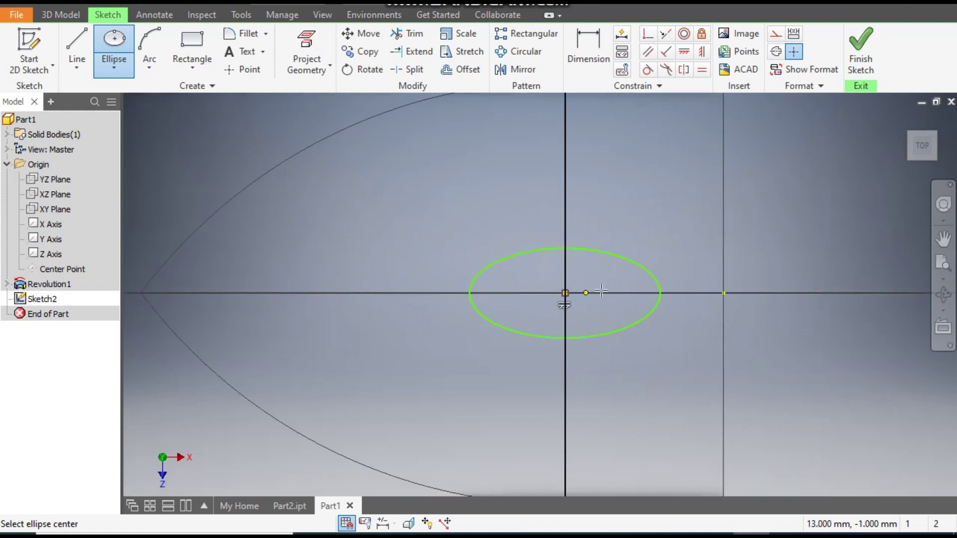
Try a 15 mm dimension between the hub's end and dividing line, declining it as over-constraining.
click(596, 46)
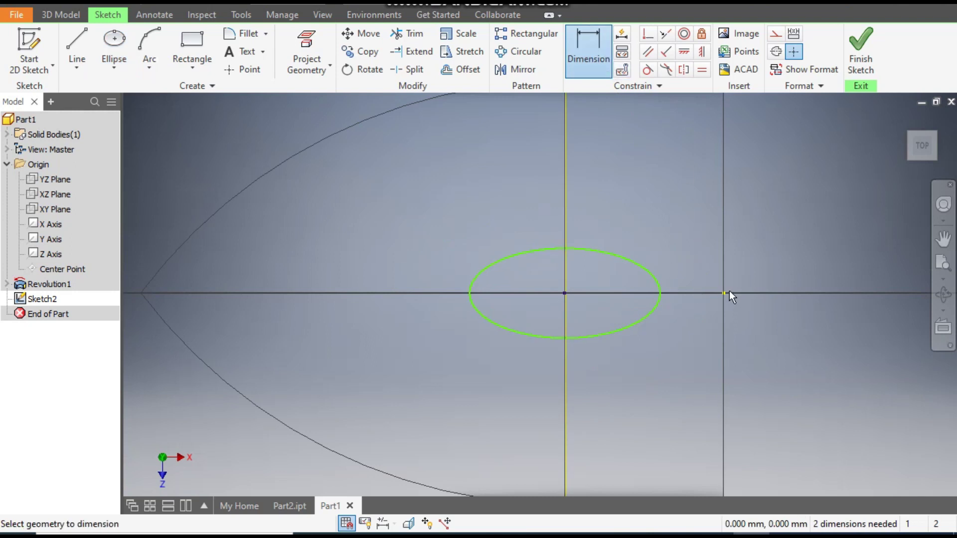
scroll(704, 305, down, 2)
click(708, 284)
click(613, 298)
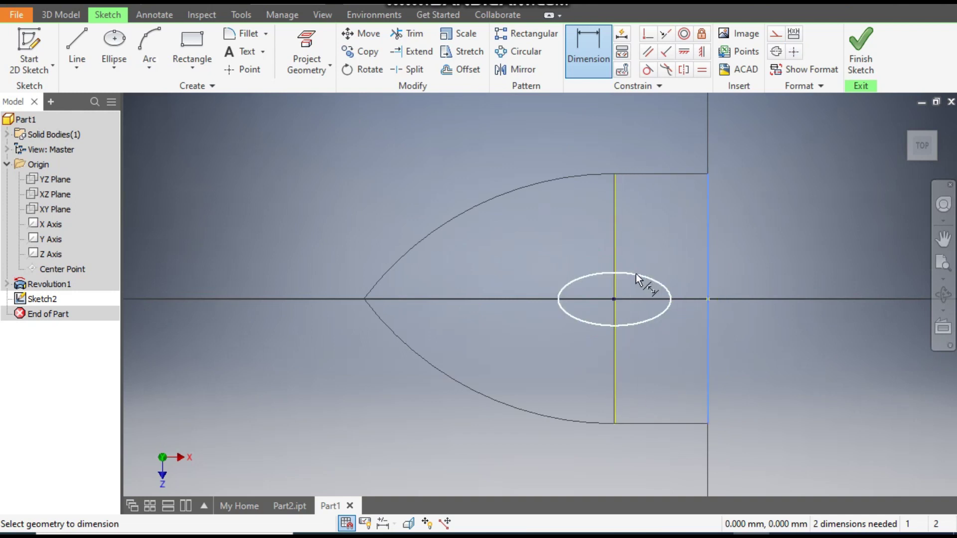
click(647, 353)
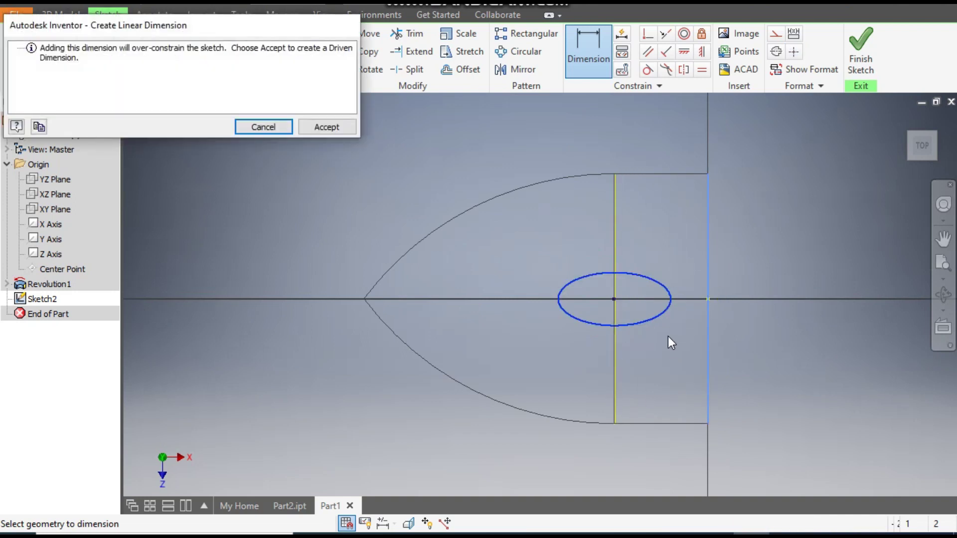
click(269, 128)
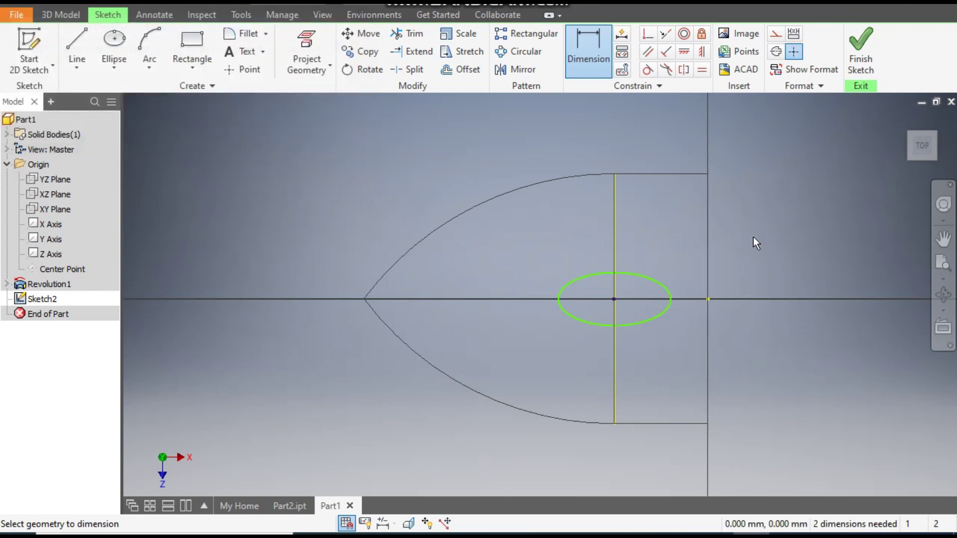
key(Escape)
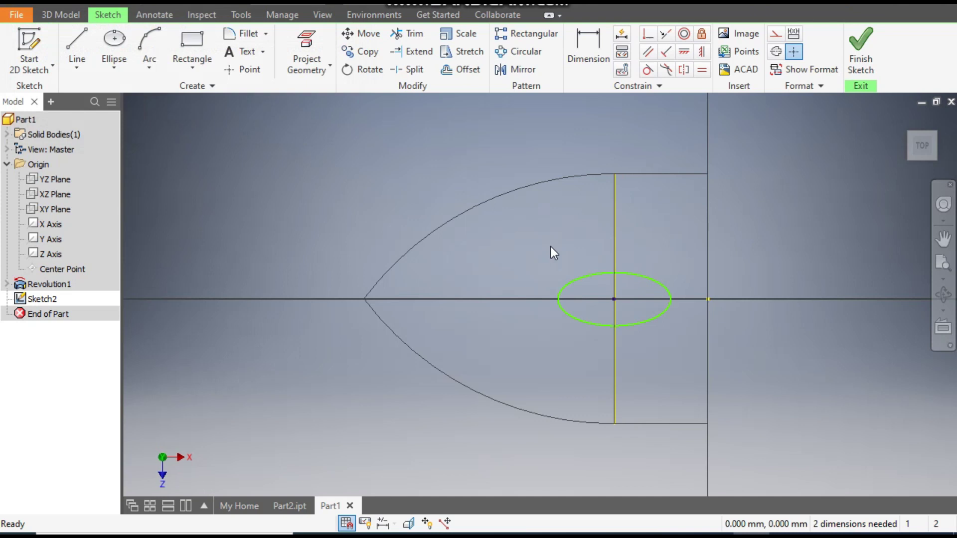
Dimension the ellipse's half-length from the vertical line, entering 15 then changing it to 12 mm.
click(578, 43)
click(587, 274)
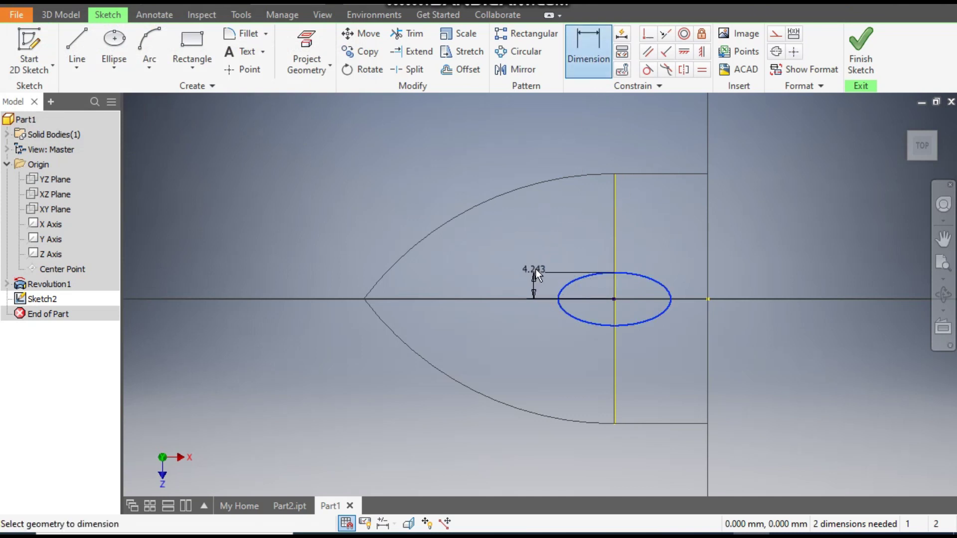
click(615, 284)
click(594, 238)
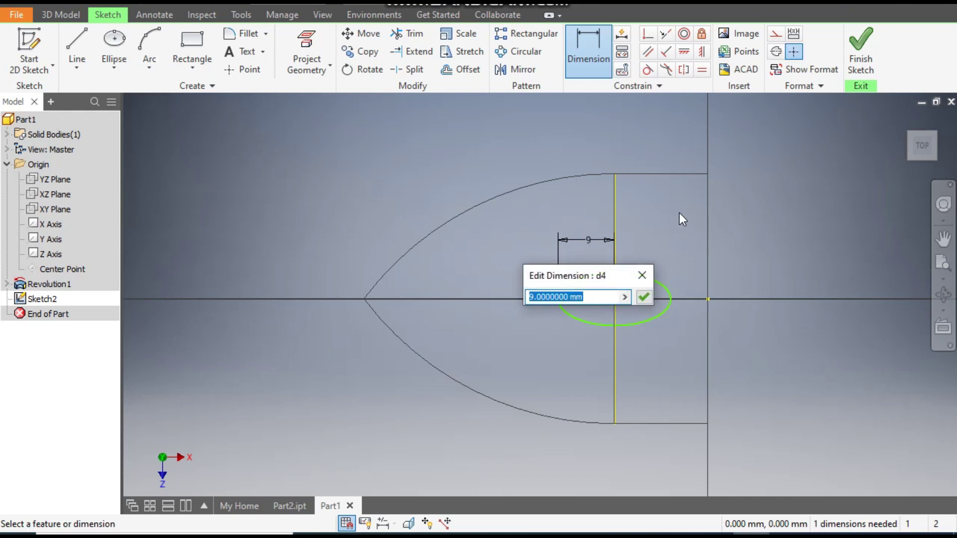
text(15)
key(Return)
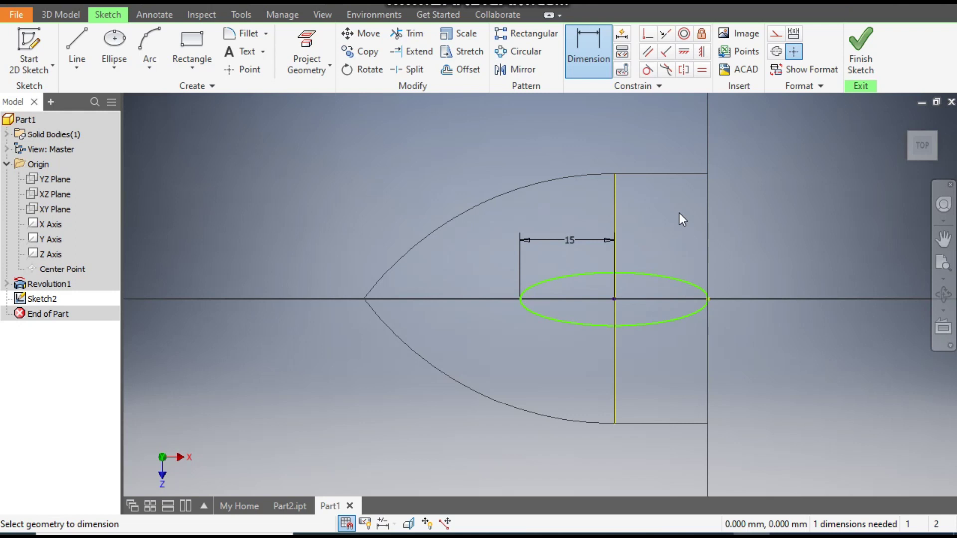
double_click(560, 239)
text(12)
key(Return)
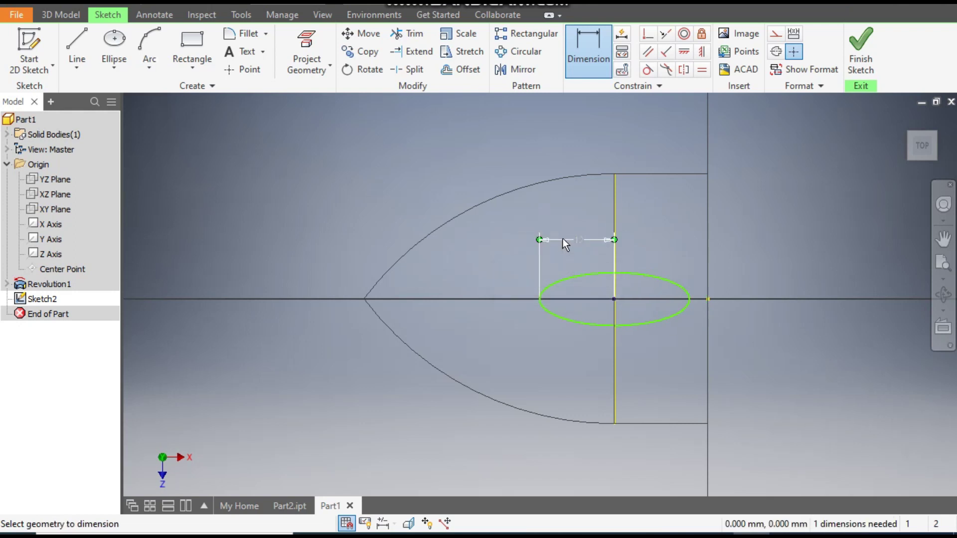
Dimension the ellipse's half-height to 6 mm.
click(676, 289)
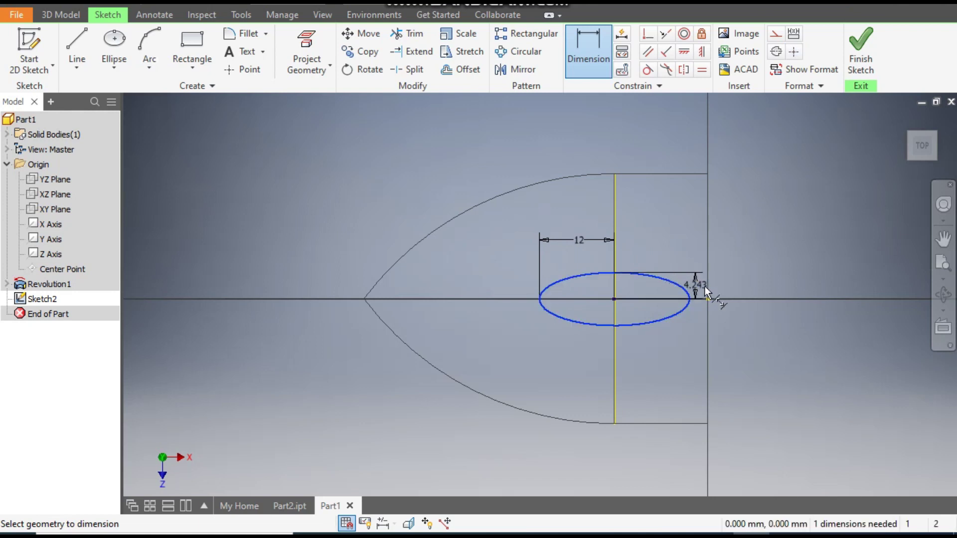
click(737, 287)
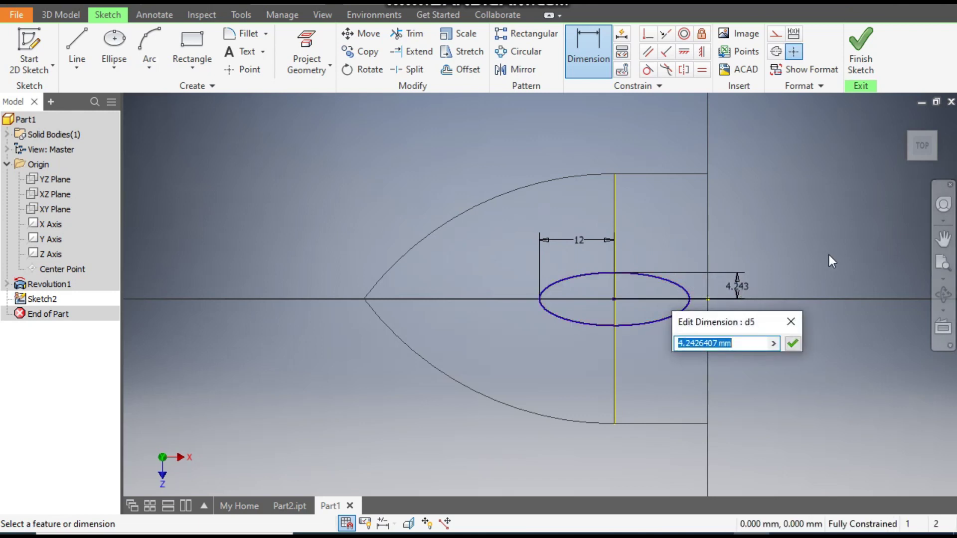
text(6)
key(Return)
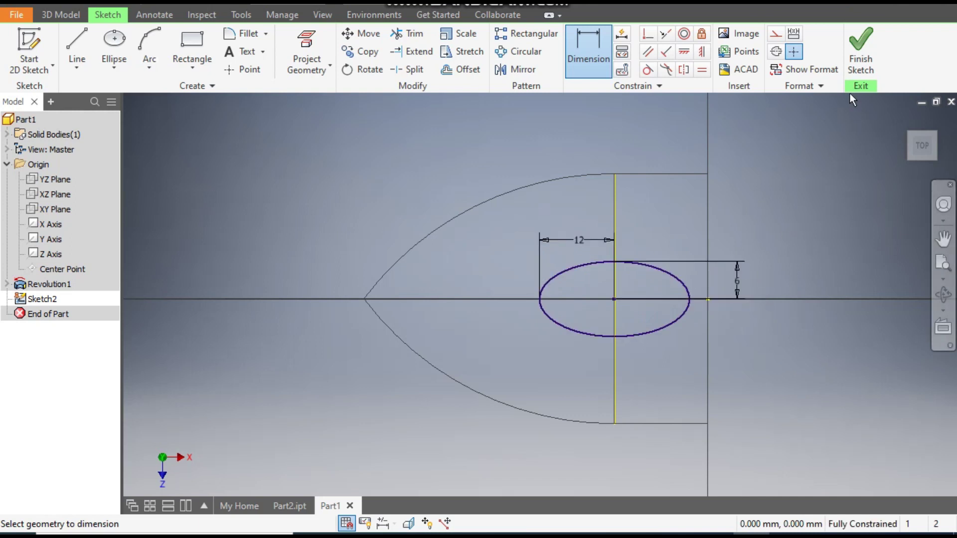
Finish Sketch2, return to the home view, and select the XZ Plane.
click(860, 62)
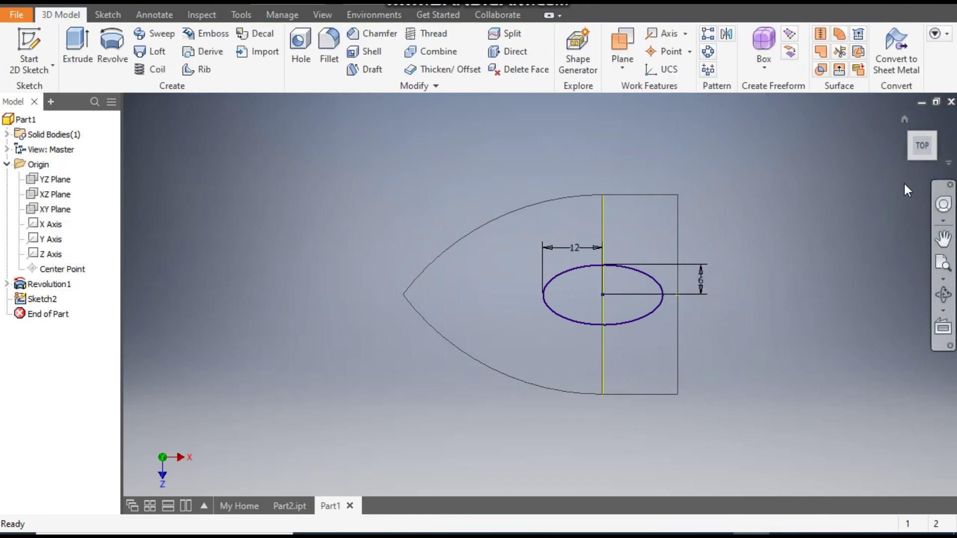
click(907, 122)
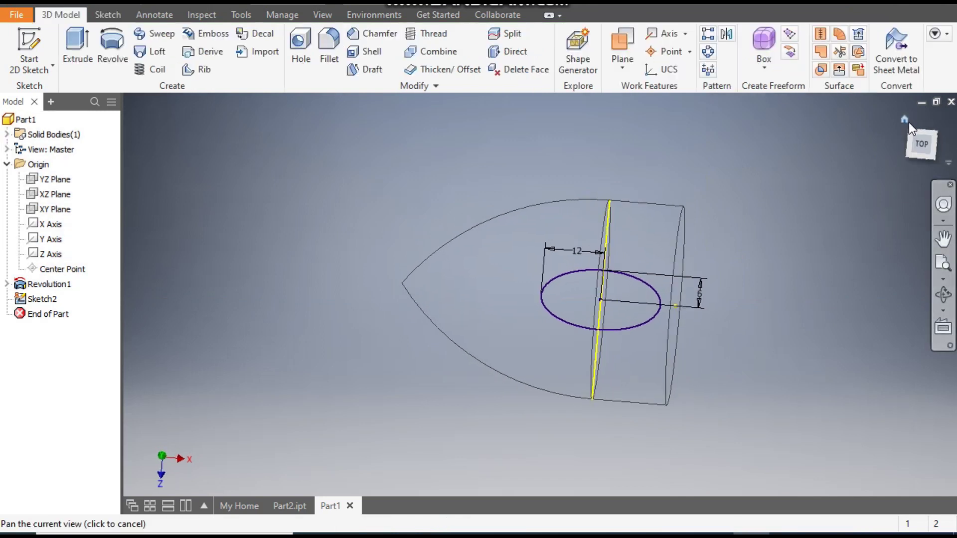
drag(732, 196, 695, 244)
key(Escape)
click(56, 195)
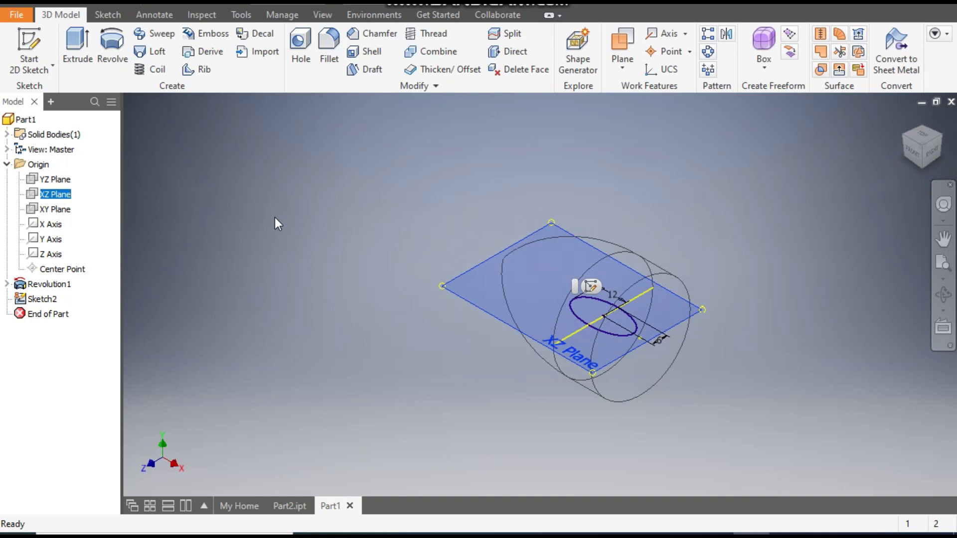
Create Work Plane1 offset 30 mm from the XZ Plane and select it.
click(621, 69)
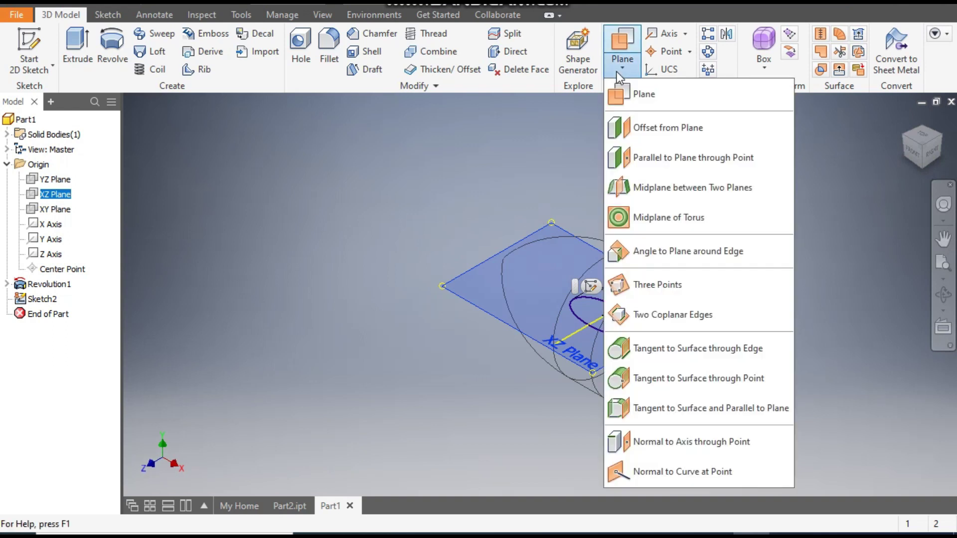
click(677, 129)
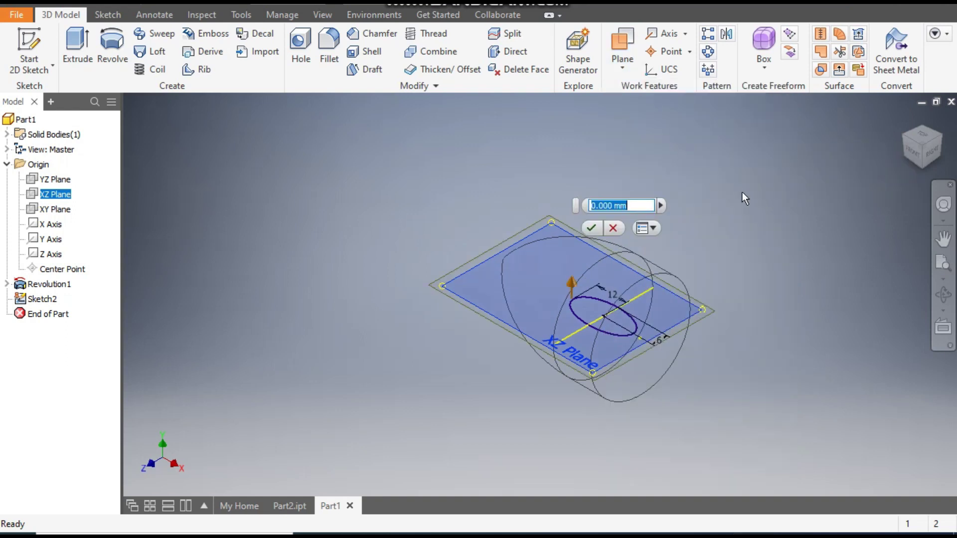
text(30)
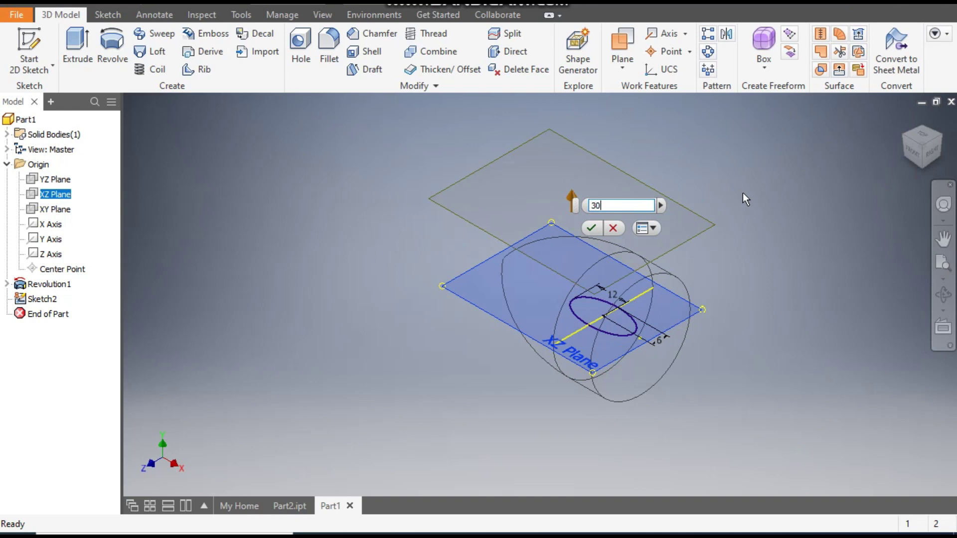
click(592, 228)
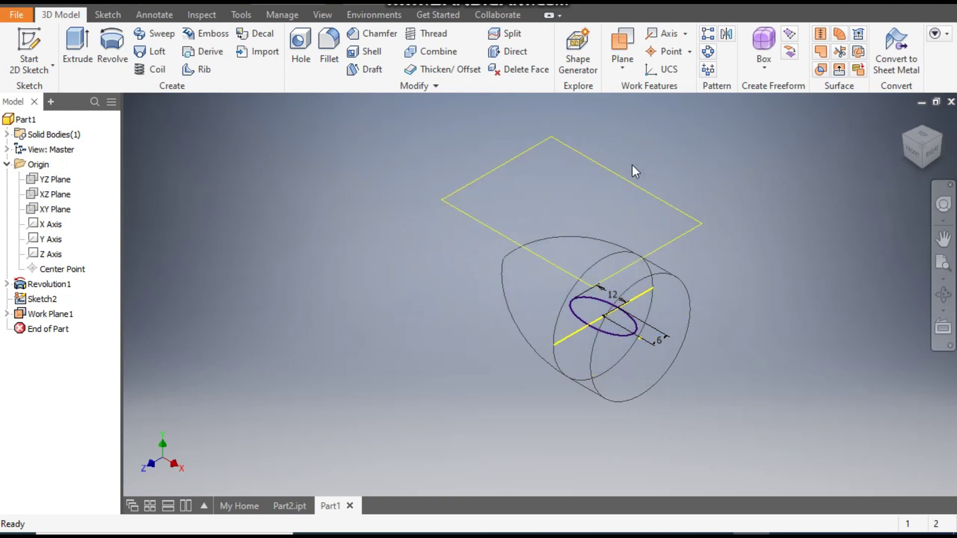
click(615, 172)
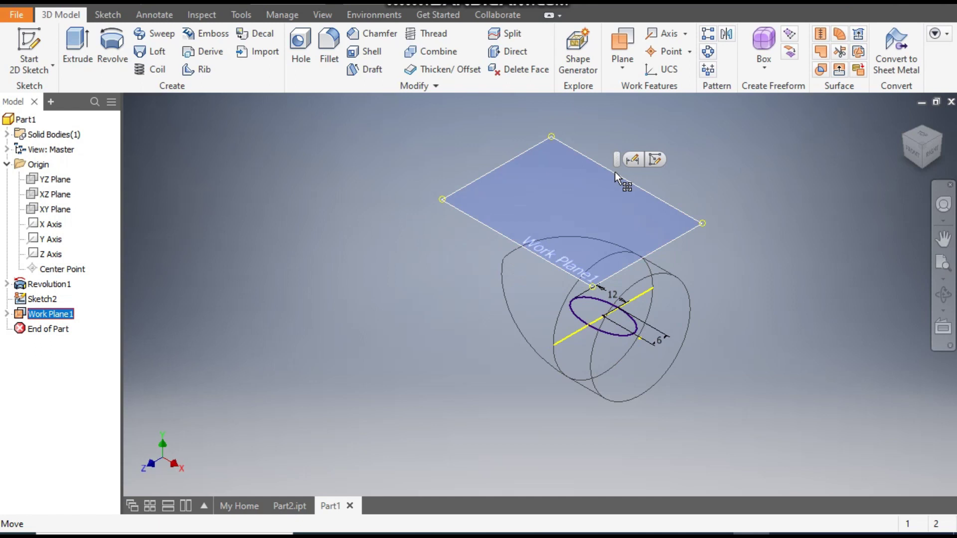
Start Sketch3 on Work Plane1 and draw a tilted ellipse centred on the first ellipse's centre.
click(655, 159)
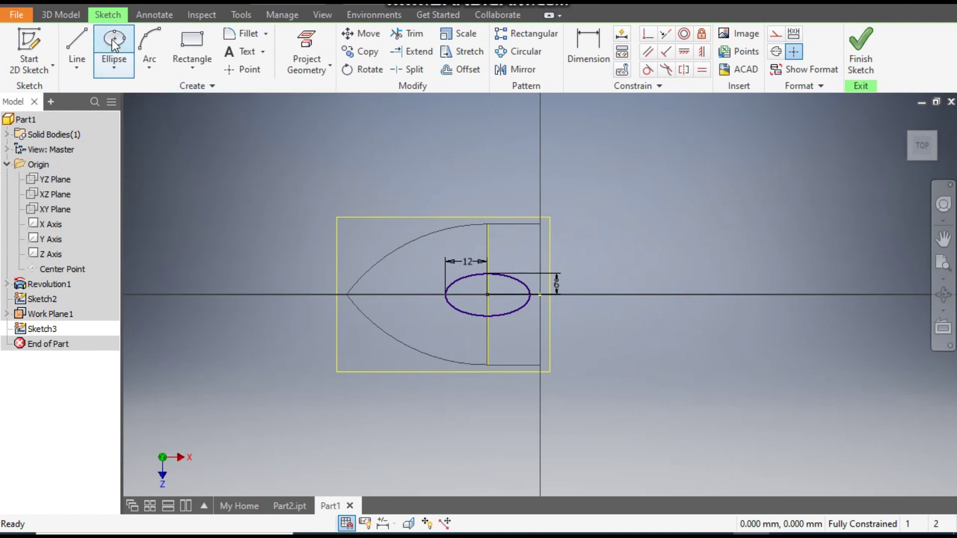
click(114, 63)
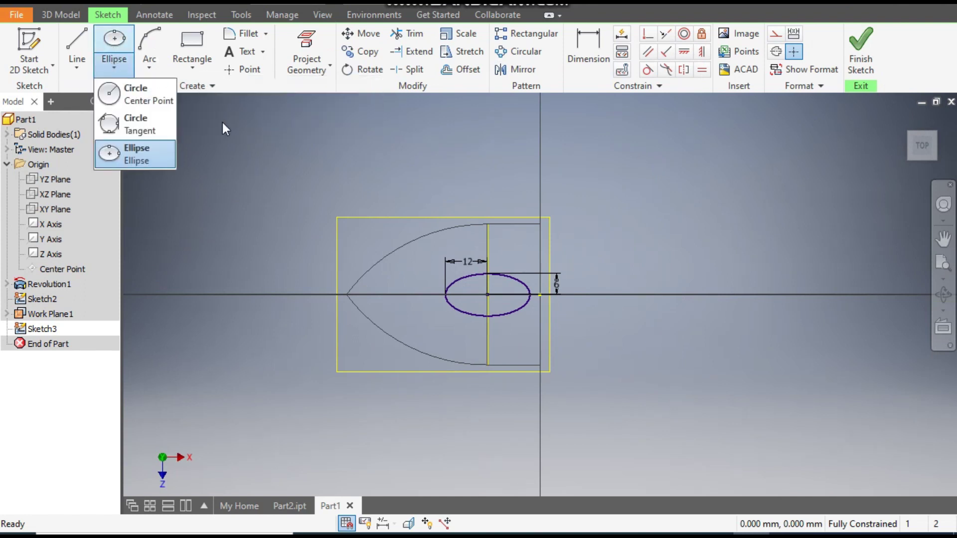
click(129, 159)
scroll(531, 311, down, 5)
scroll(503, 356, up, 3)
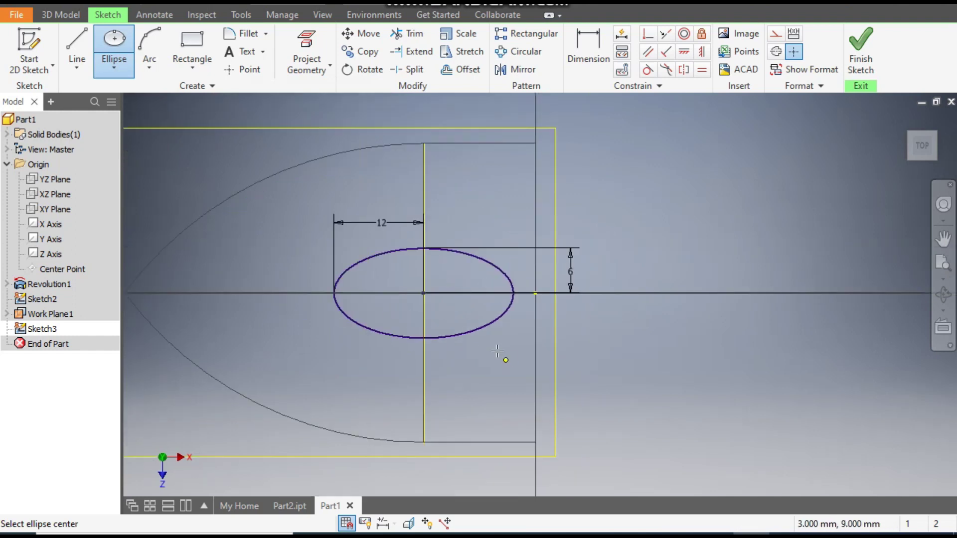
click(423, 292)
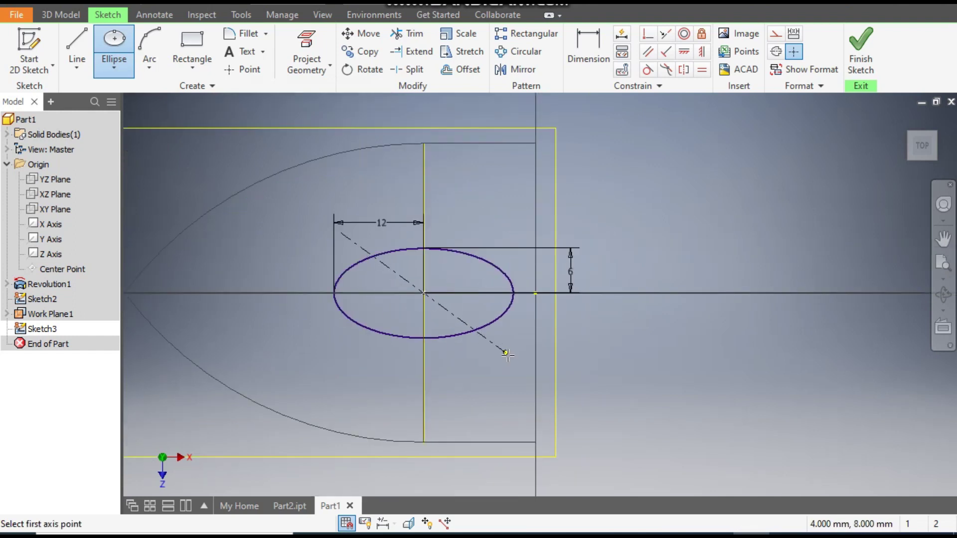
click(506, 354)
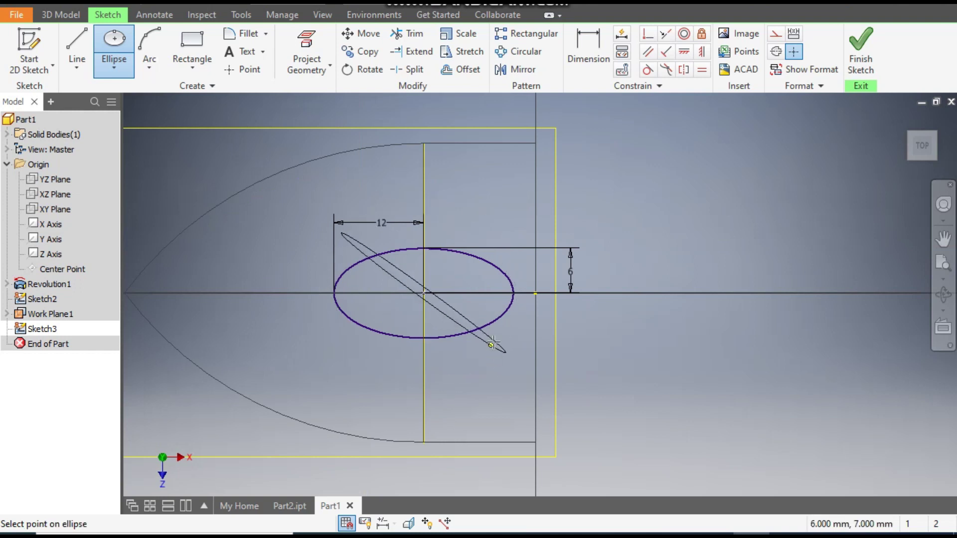
click(487, 359)
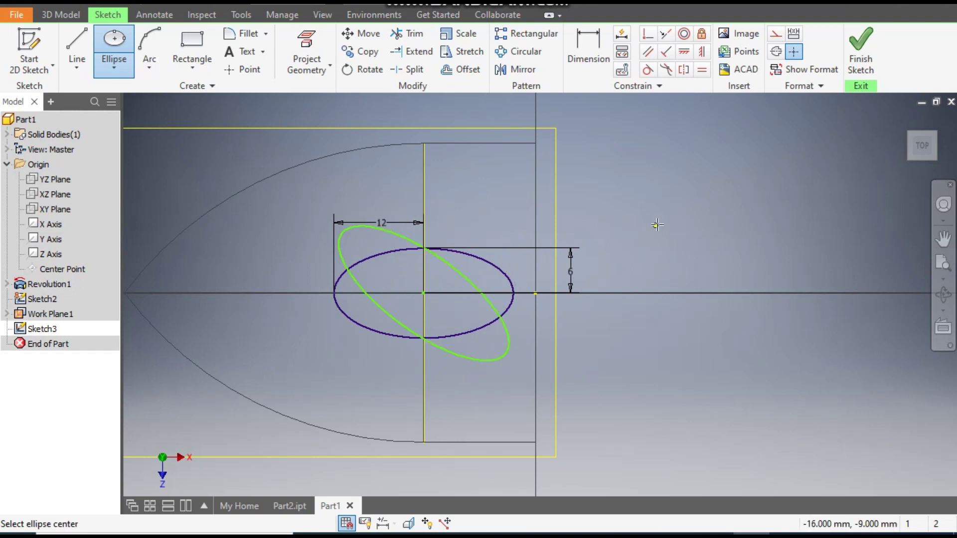
Dimension the tilted ellipse's minor axis as 6 mm and its major axis as 12 mm.
click(590, 41)
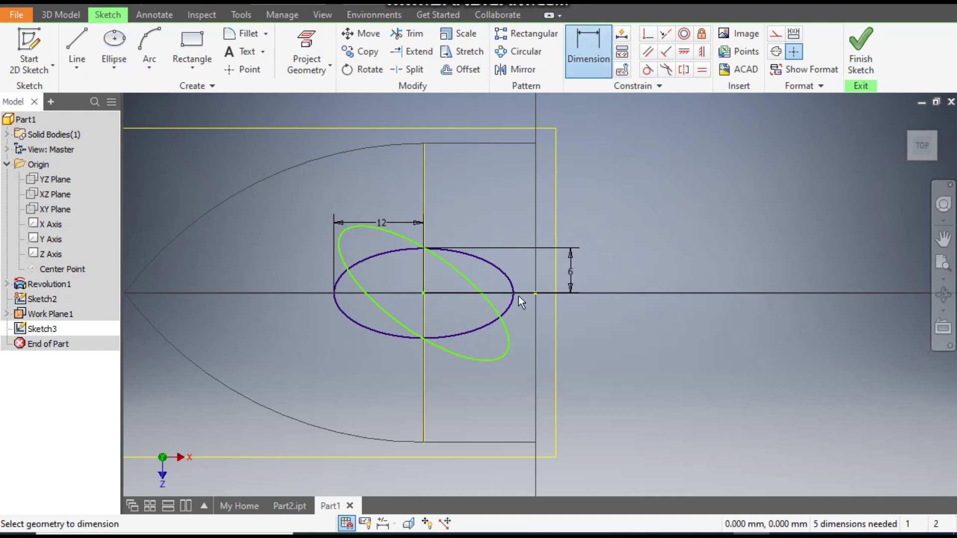
click(492, 357)
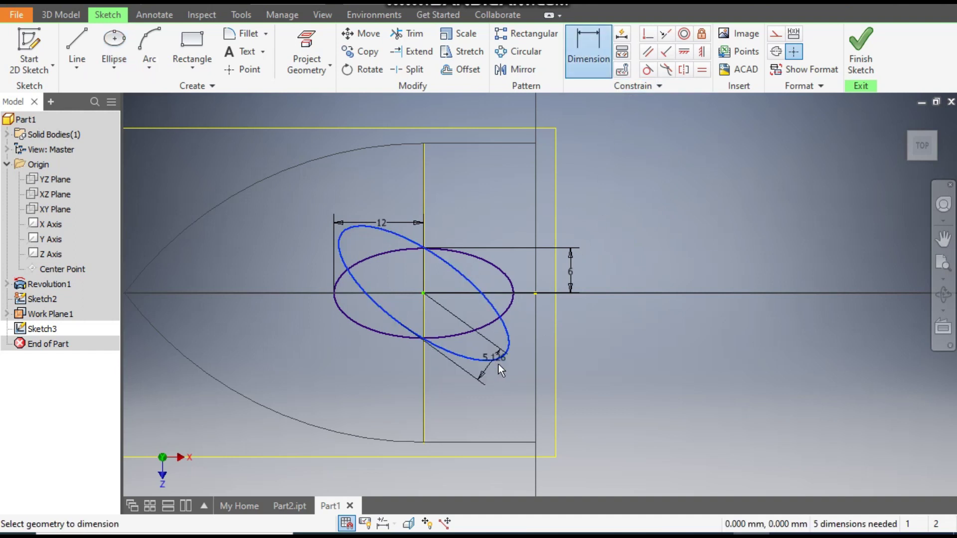
click(509, 379)
text(6)
key(Return)
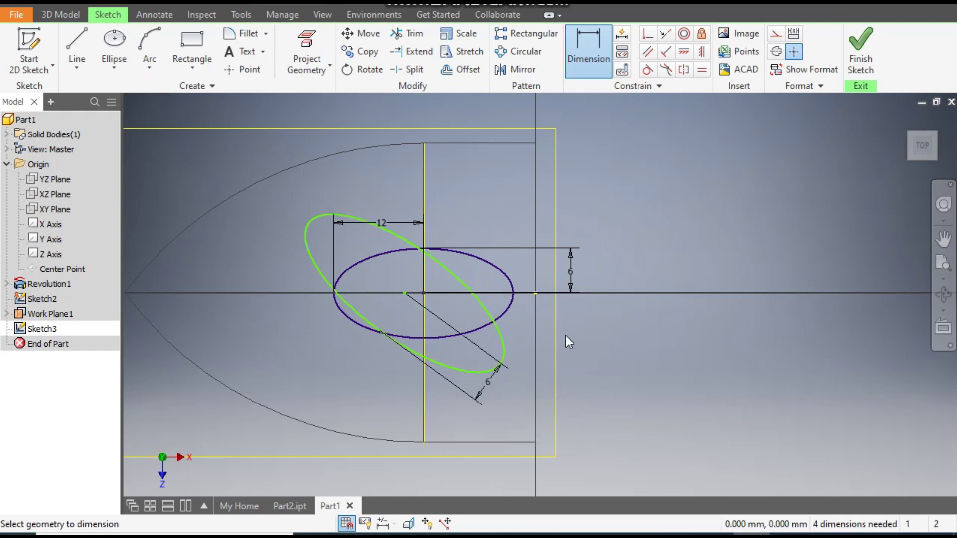
click(447, 273)
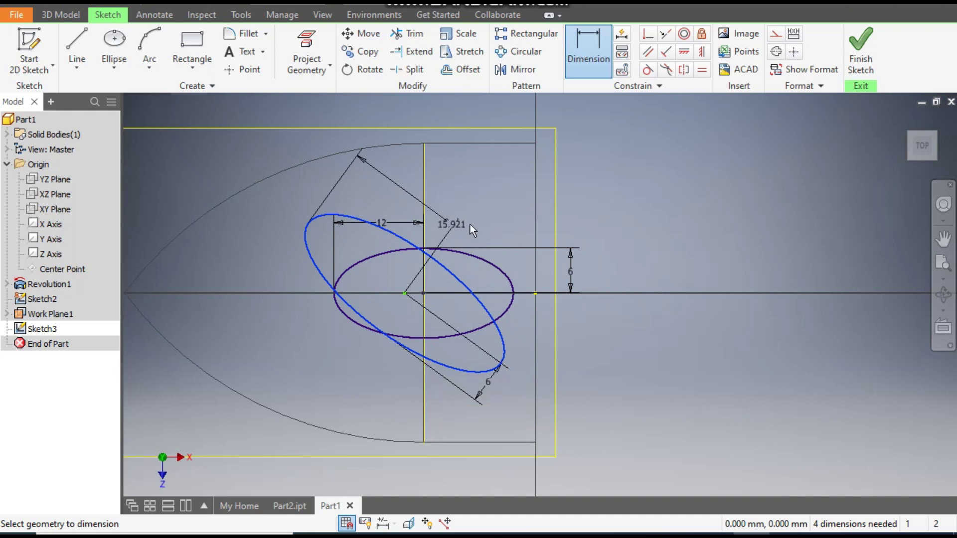
click(506, 261)
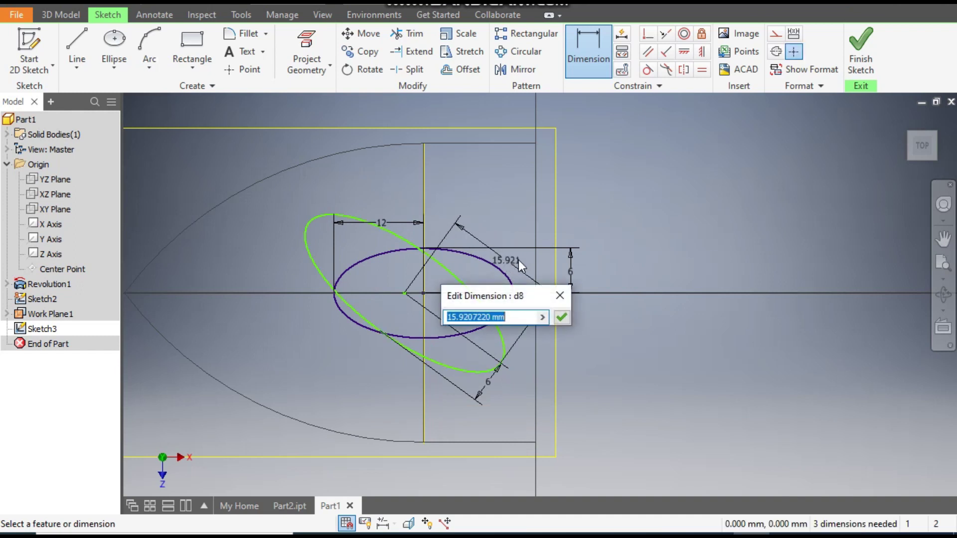
text(12)
key(Return)
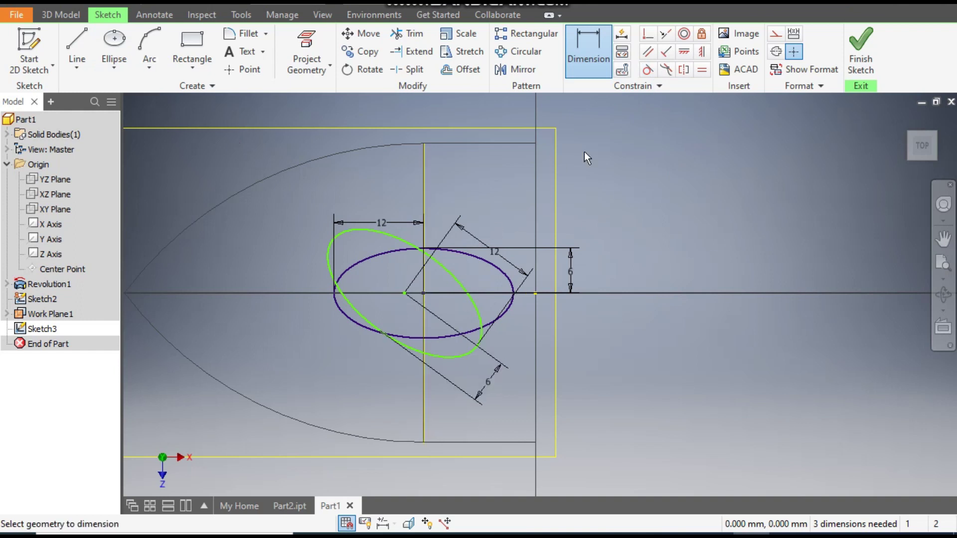
Constrain the tilted ellipse's centre onto the vertical construction line.
click(649, 39)
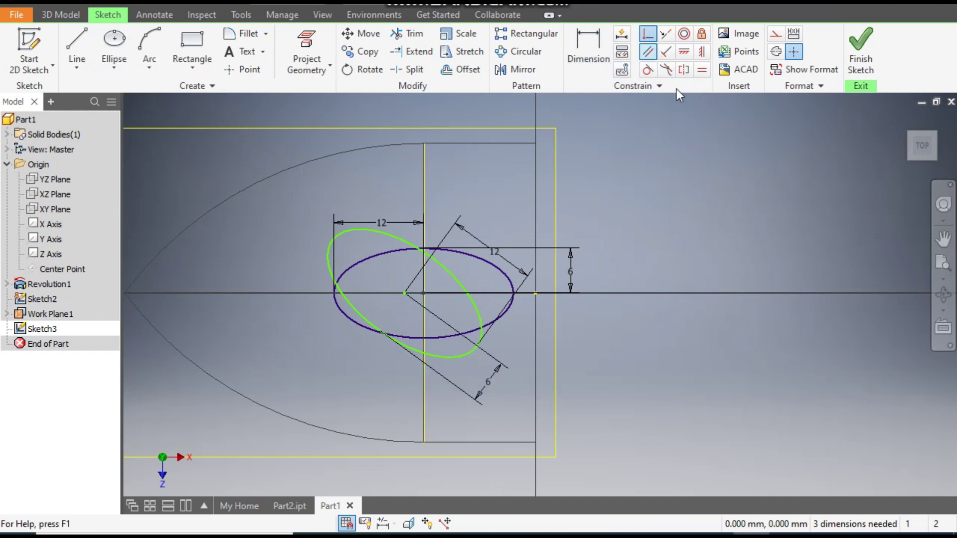
click(426, 208)
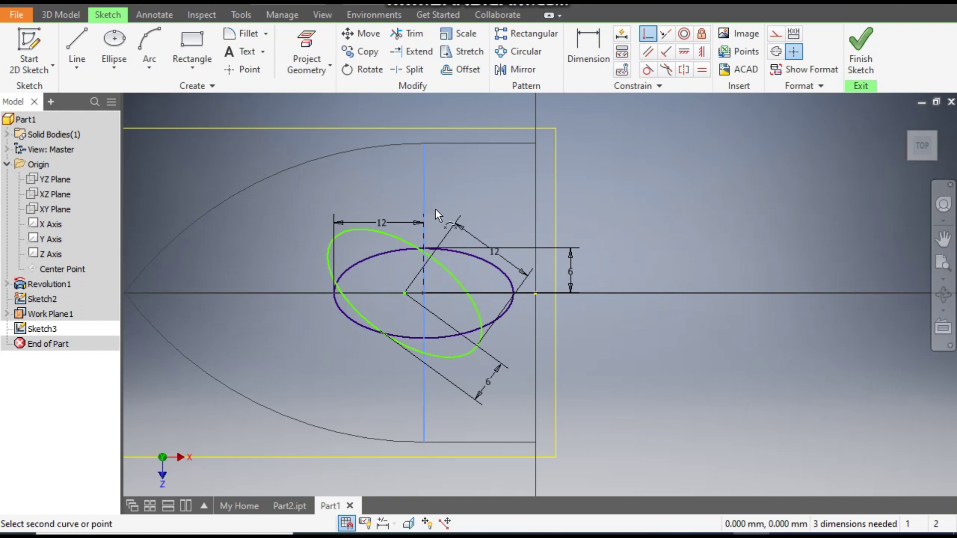
click(404, 293)
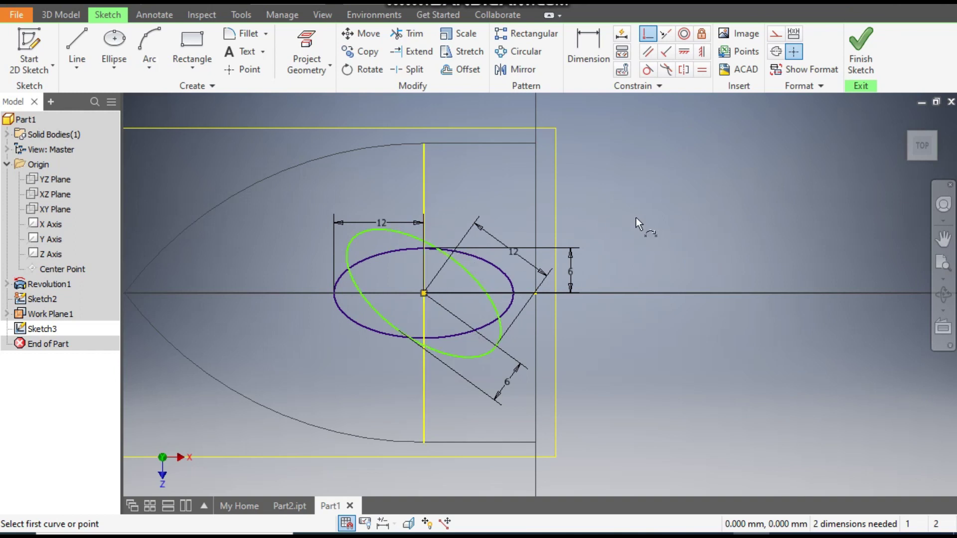
Draw a line along the tilted ellipse's long axis, from its lower tip through the centre and beyond.
click(76, 44)
scroll(371, 265, up, 3)
click(424, 293)
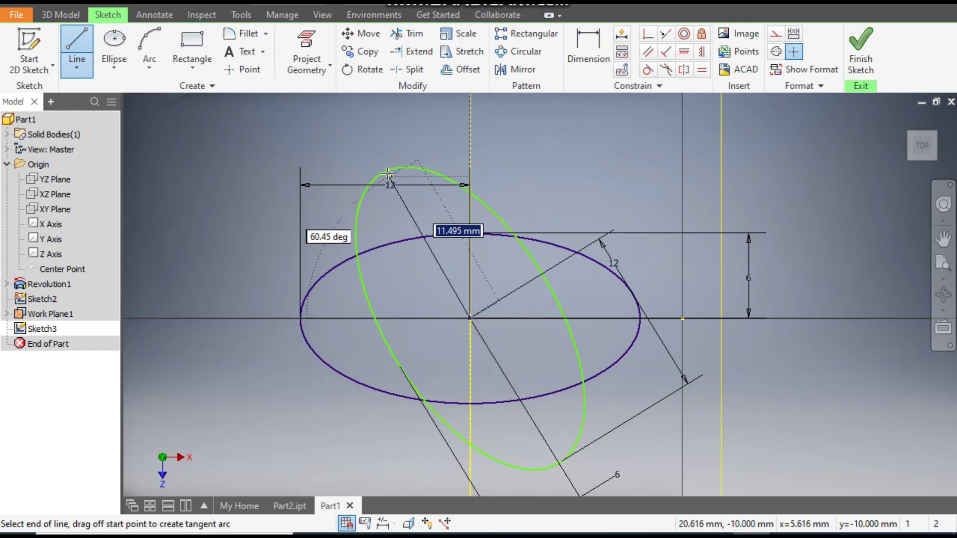
click(558, 463)
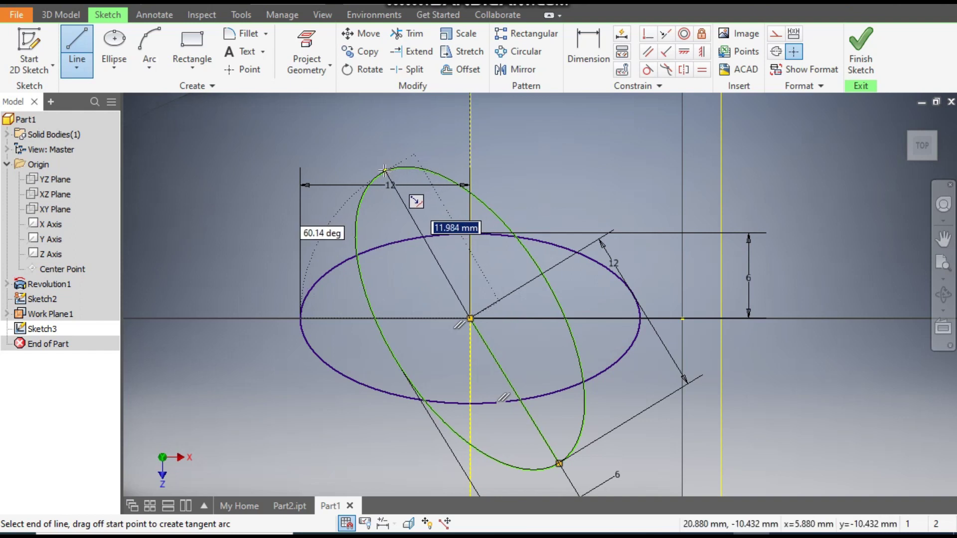
click(356, 134)
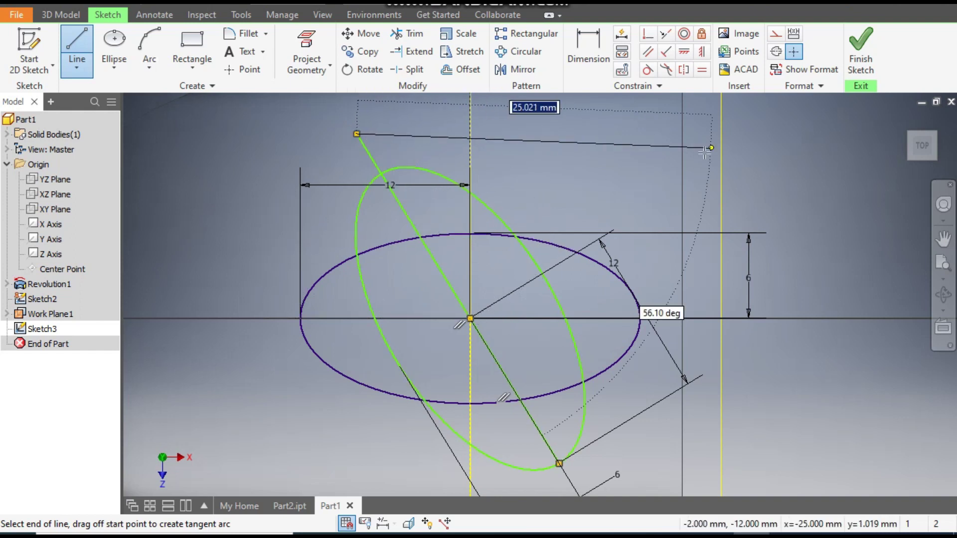
key(Escape)
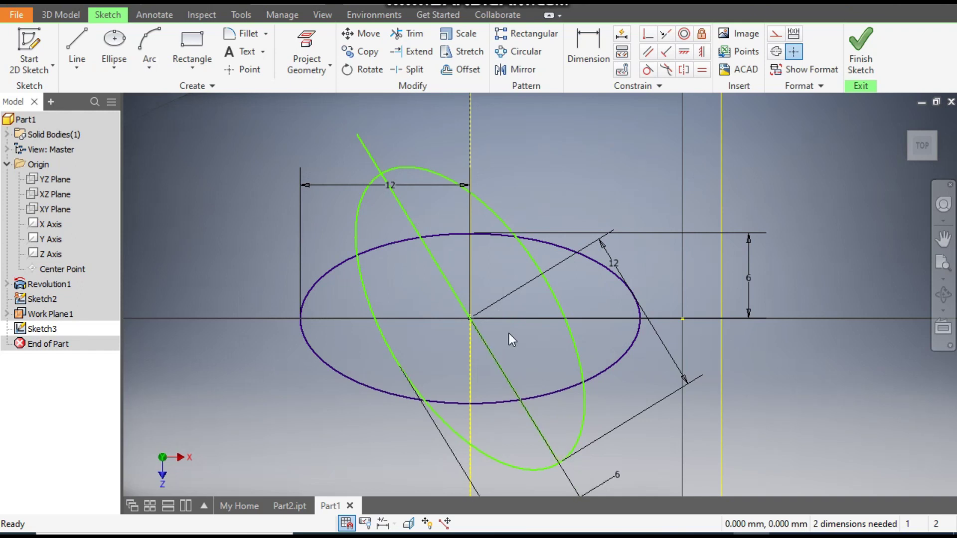
Move the 6 dimension aside and convert both halves of the axis line to construction geometry.
scroll(509, 334, down, 2)
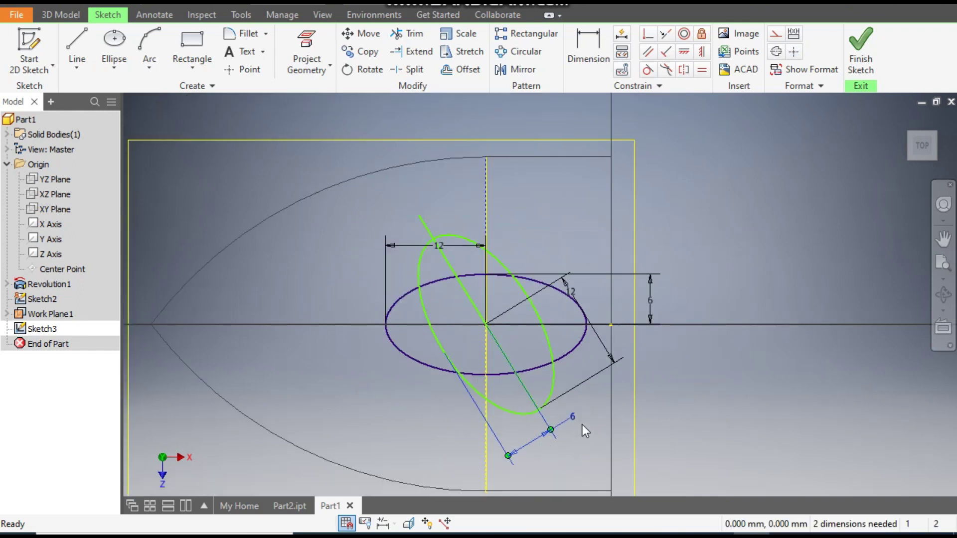
drag(572, 418, 404, 398)
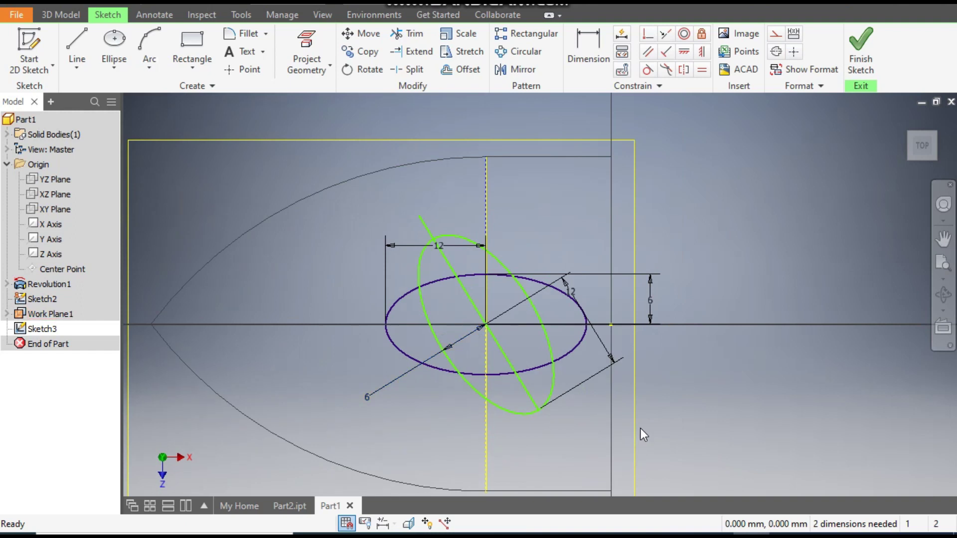
click(527, 389)
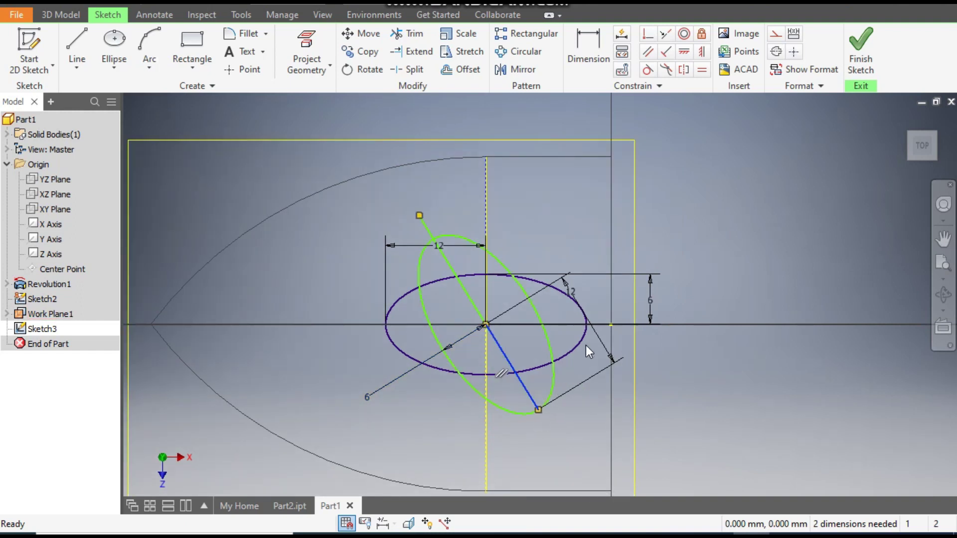
ctrl+click(461, 286)
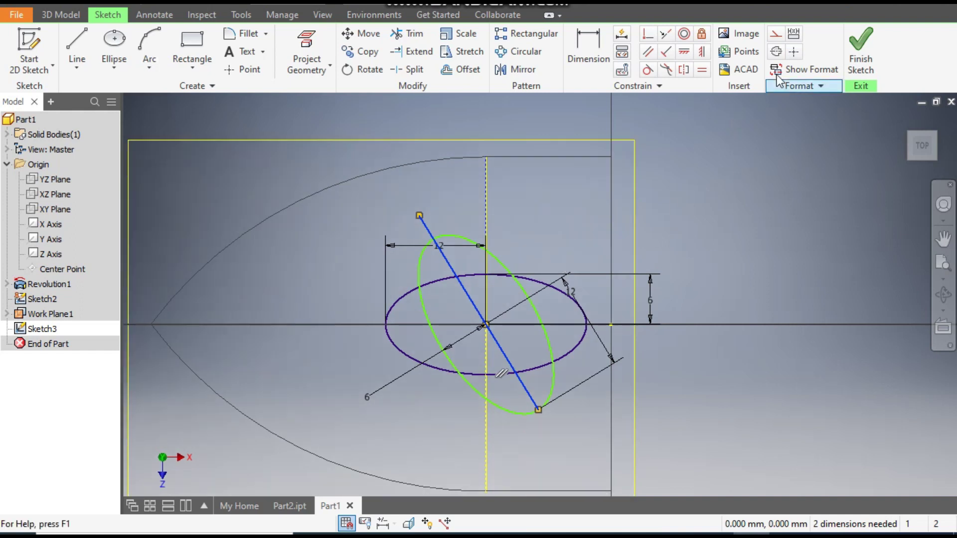
click(775, 34)
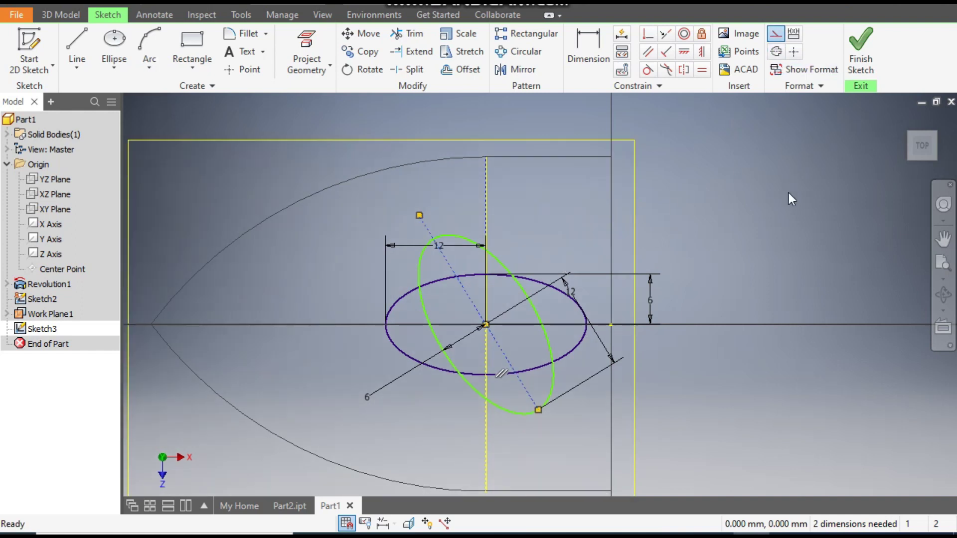
Dimension the construction line's angle to 60° and finish Sketch3.
click(588, 50)
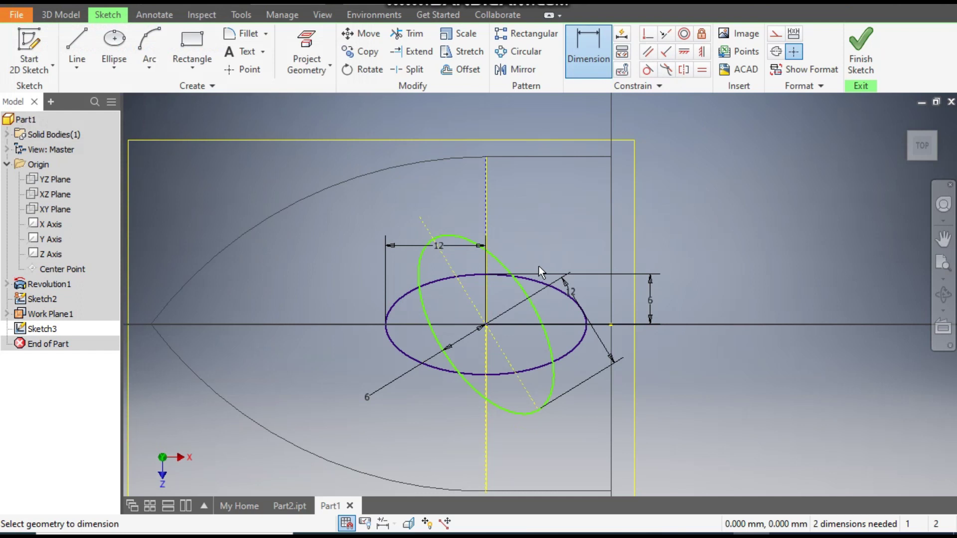
click(451, 267)
click(489, 207)
text(60)
key(Return)
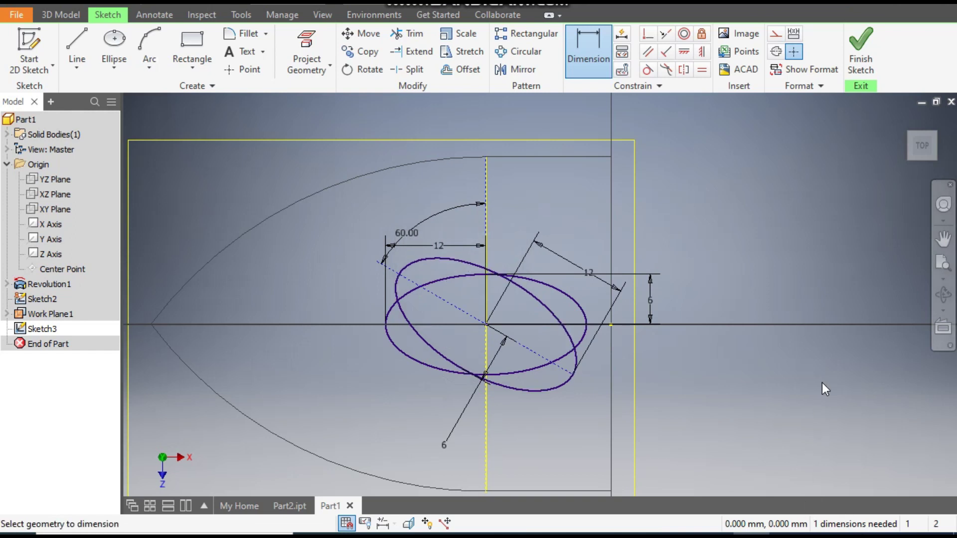
key(Escape)
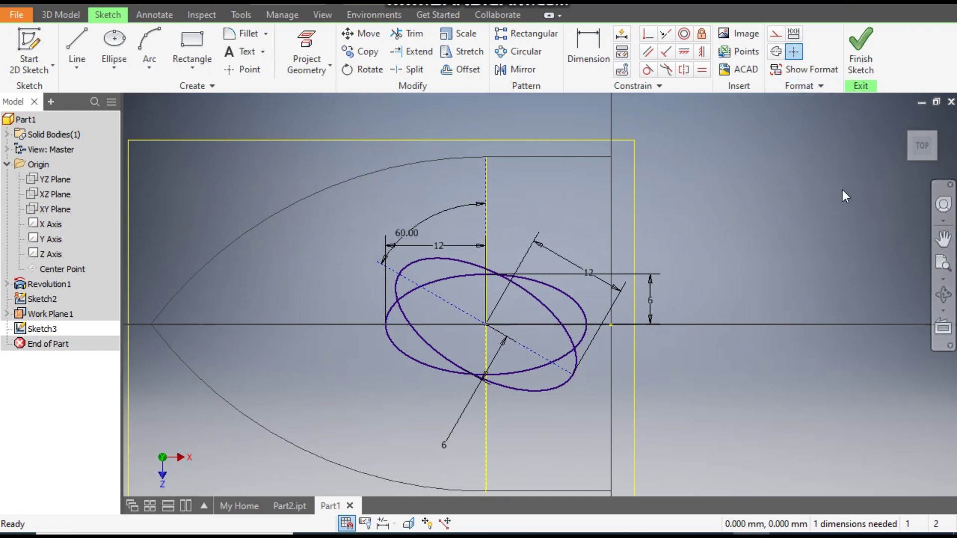
click(860, 50)
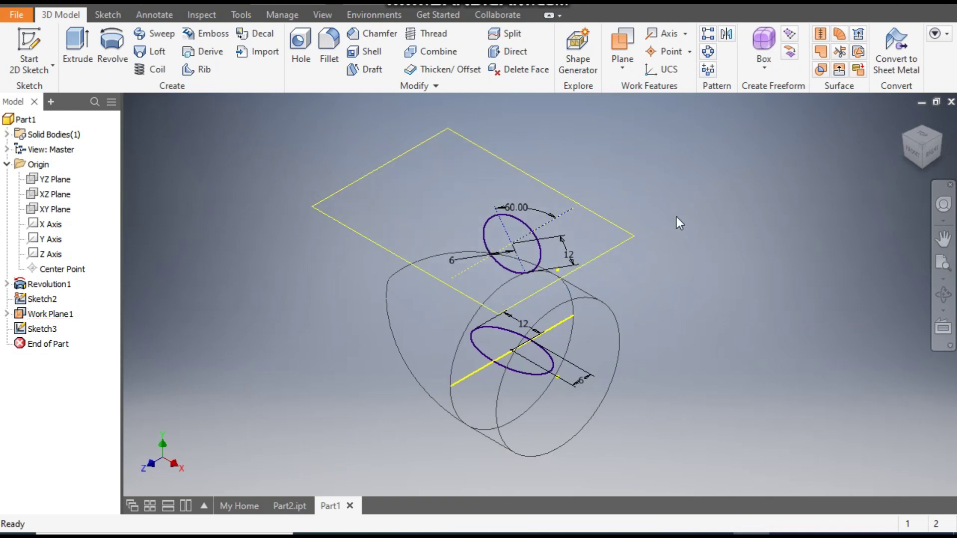
Create Work Plane2 offset 150 from Work Plane1 and select it.
scroll(692, 187, down, 3)
middle_drag(692, 187, 664, 260)
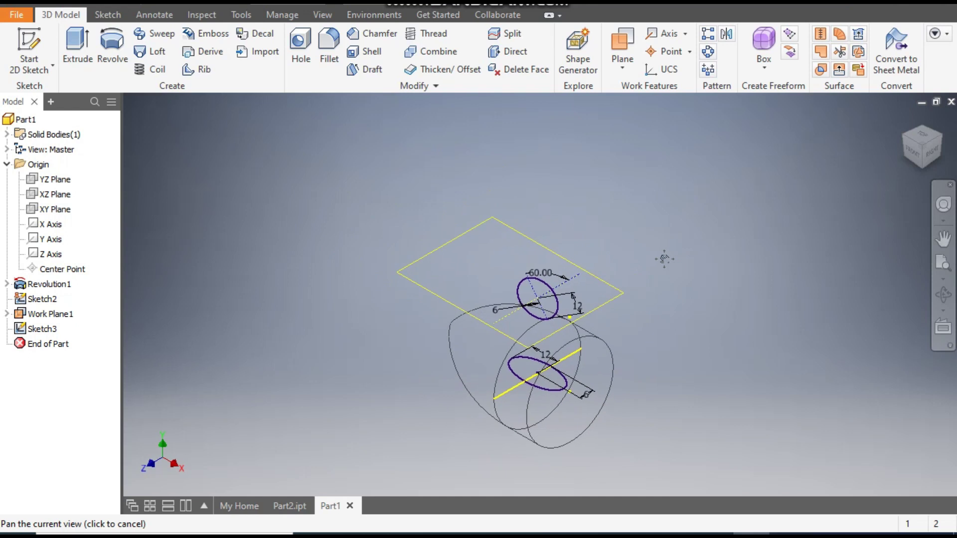
click(519, 233)
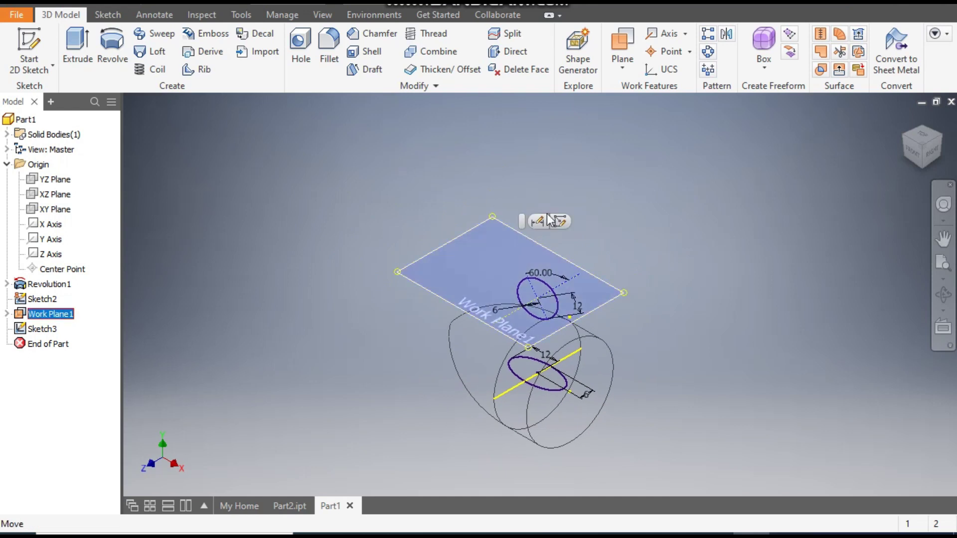
click(641, 160)
click(629, 68)
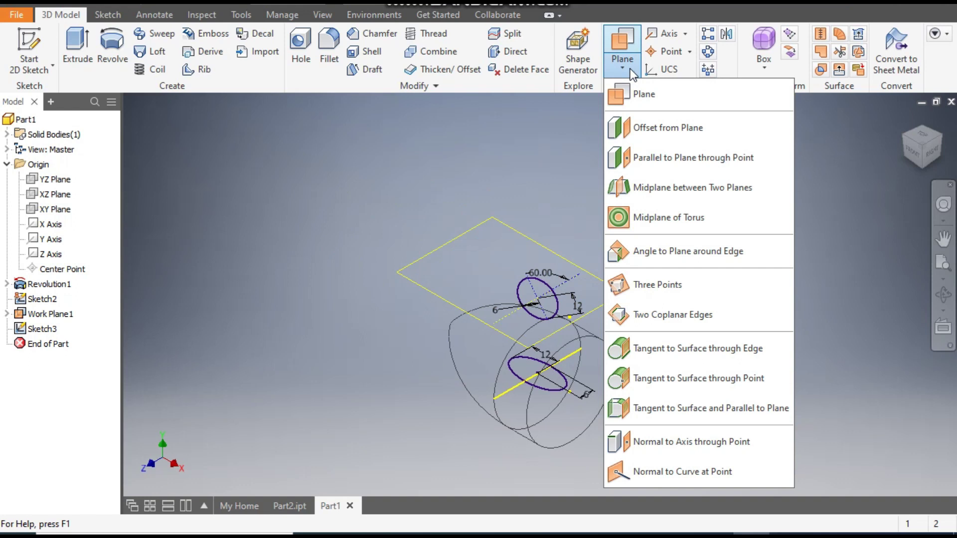
click(656, 131)
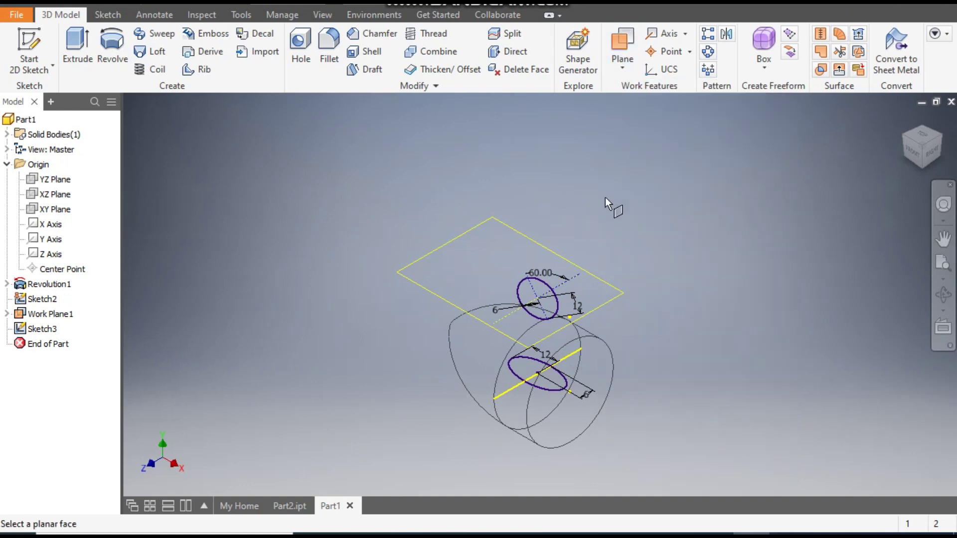
click(528, 237)
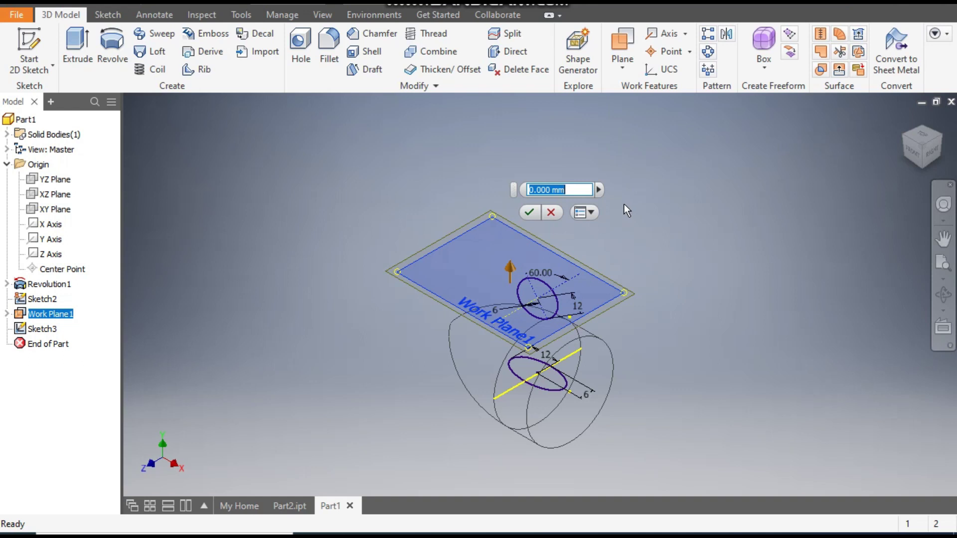
text(150)
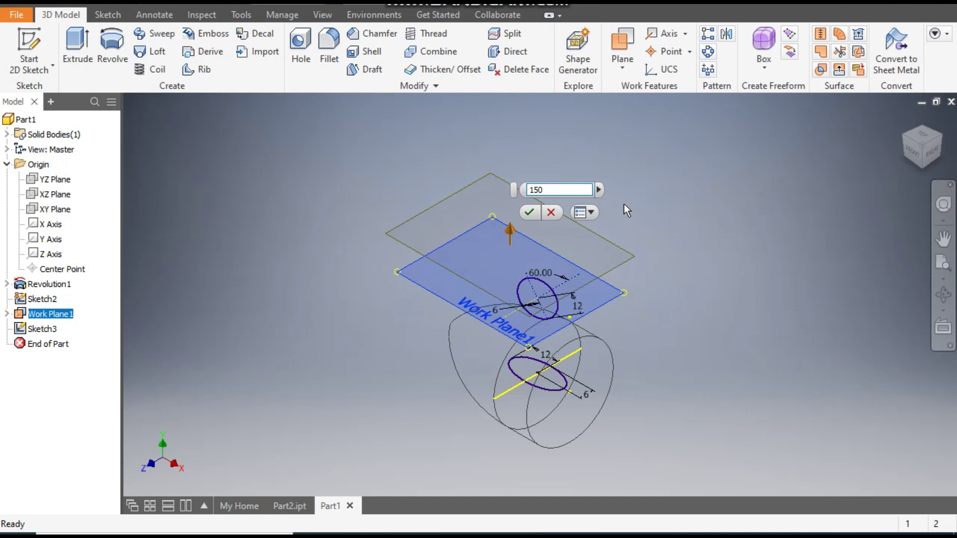
scroll(605, 424, up, 3)
scroll(605, 418, up, 2)
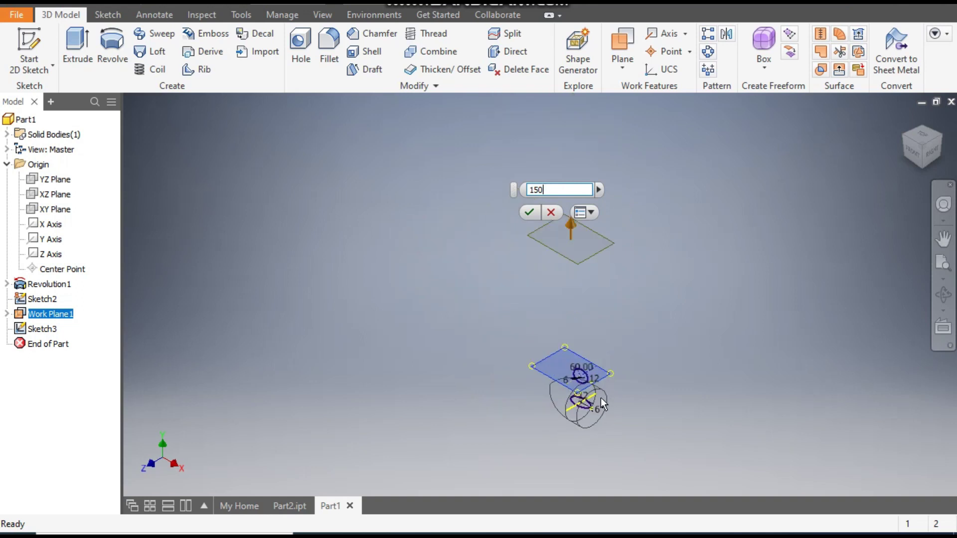
click(527, 214)
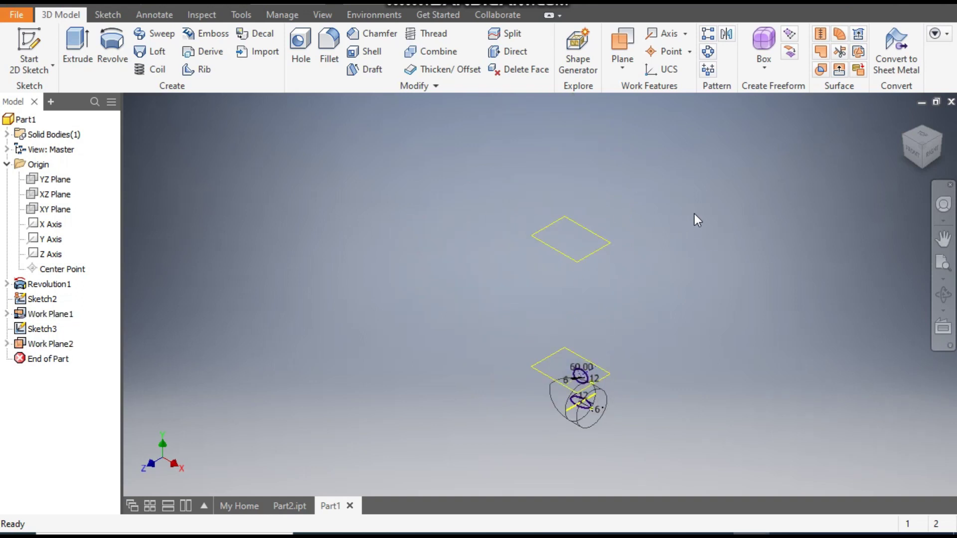
click(587, 230)
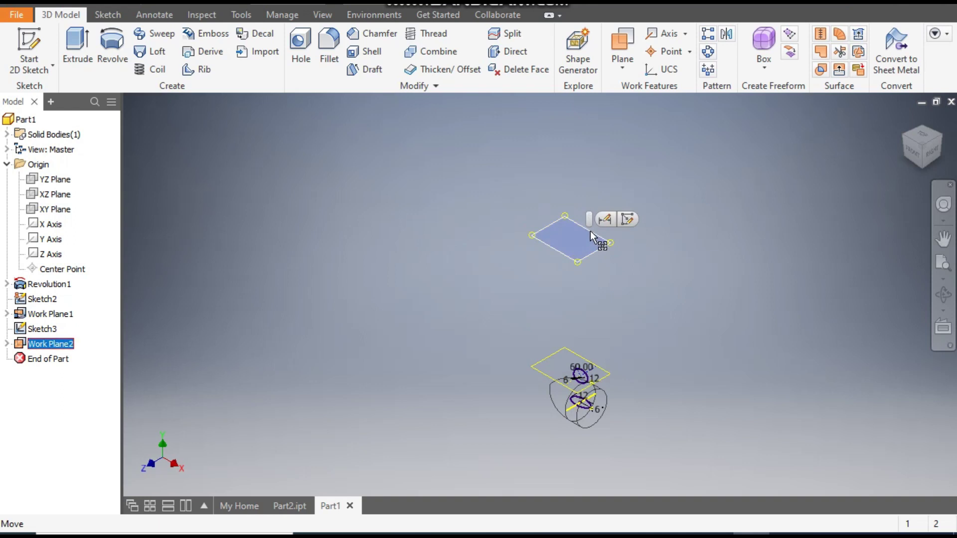
Start Sketch4 on Work Plane2 and draw a small horizontal ellipse at the shared ellipse centre.
click(629, 220)
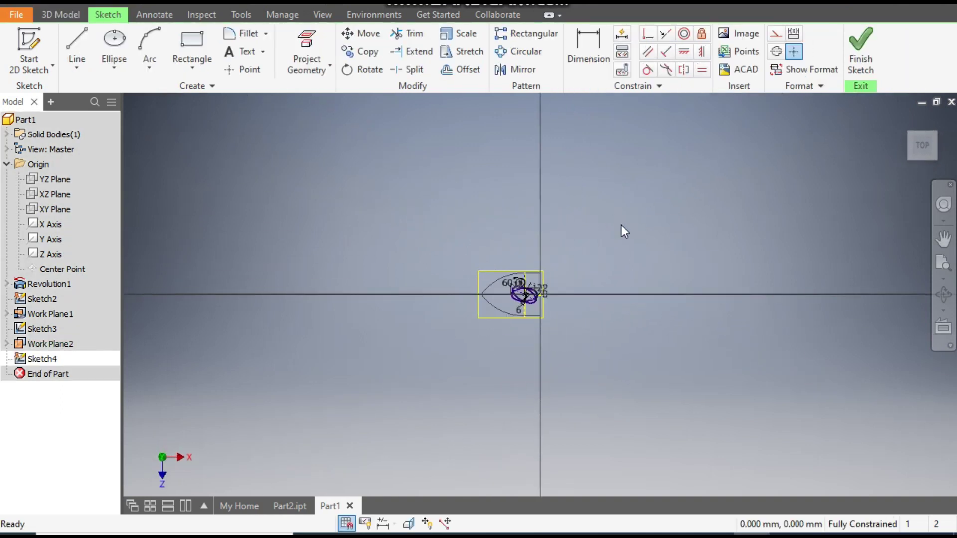
scroll(566, 282, down, 8)
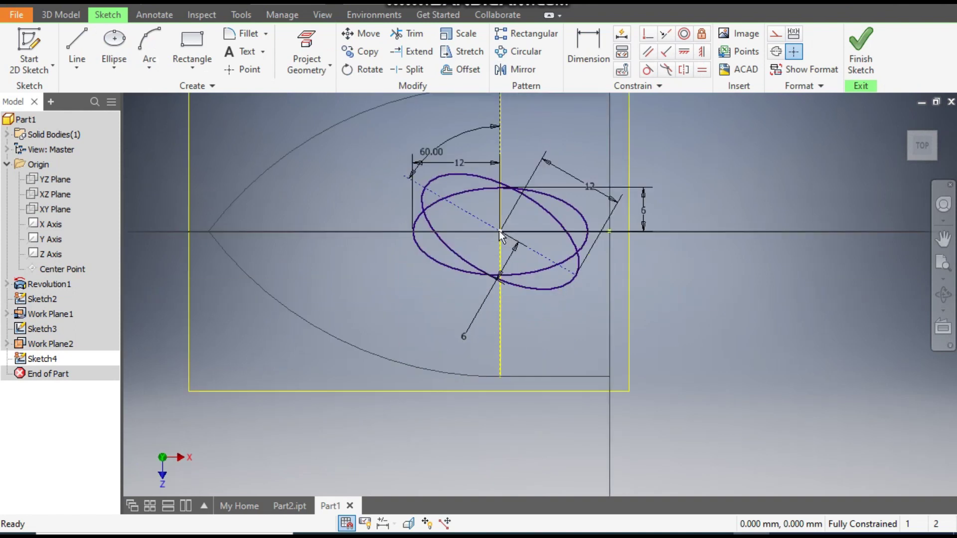
middle_drag(551, 235, 567, 296)
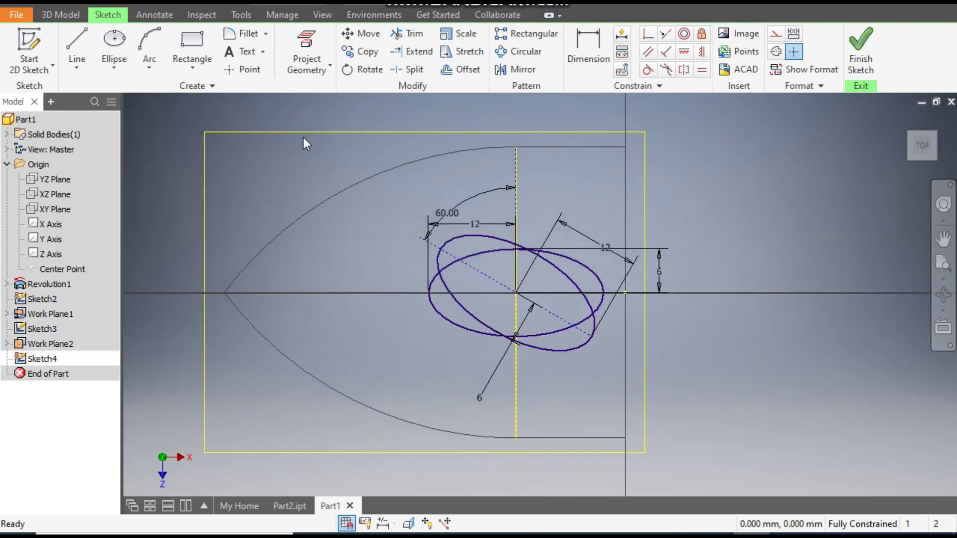
click(119, 39)
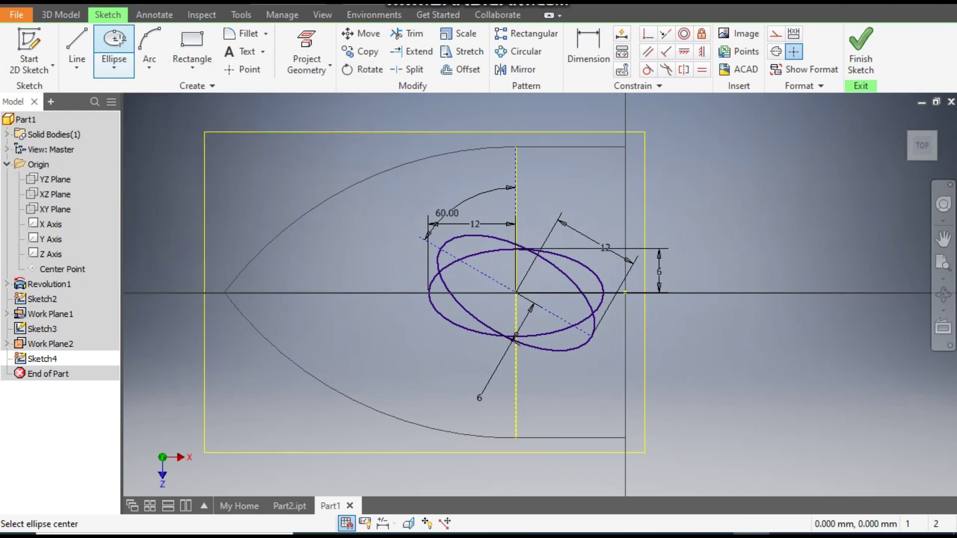
click(515, 292)
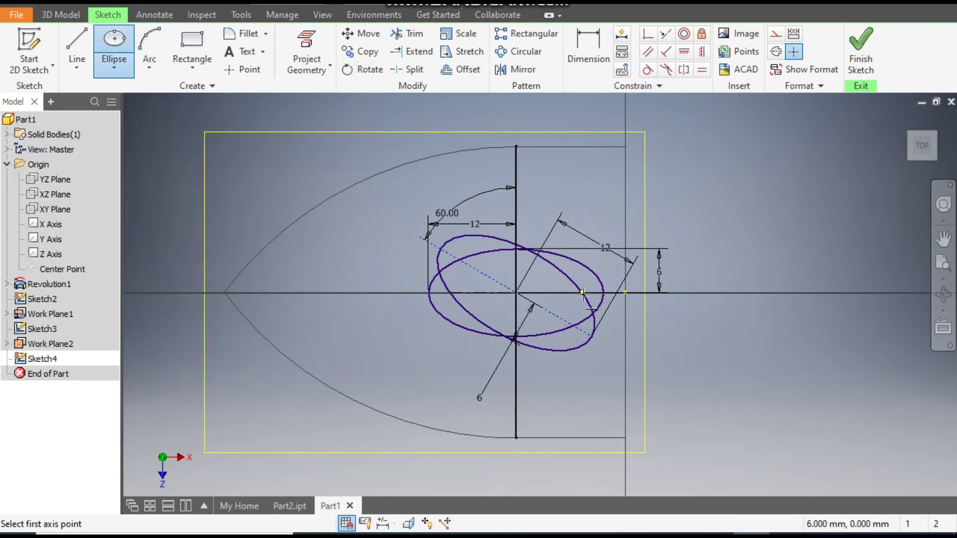
click(567, 293)
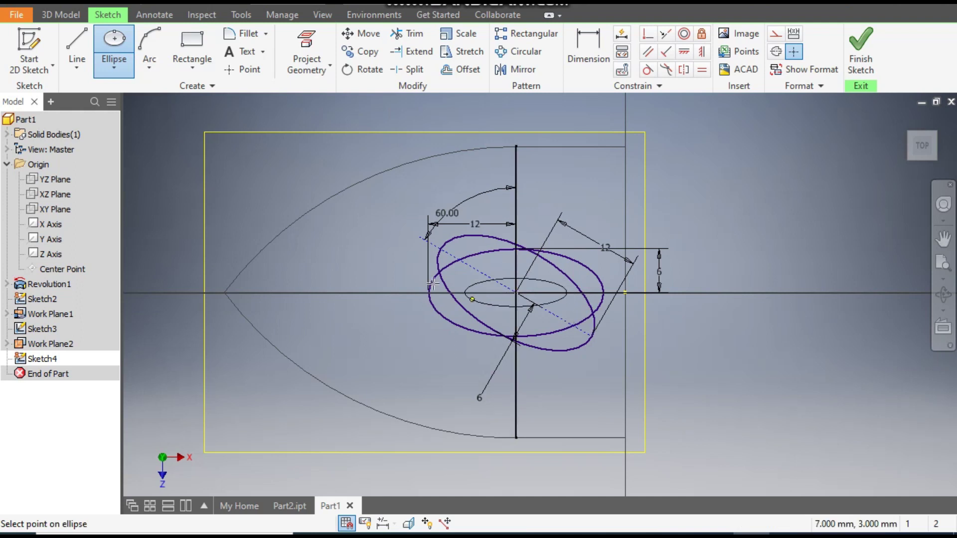
click(546, 305)
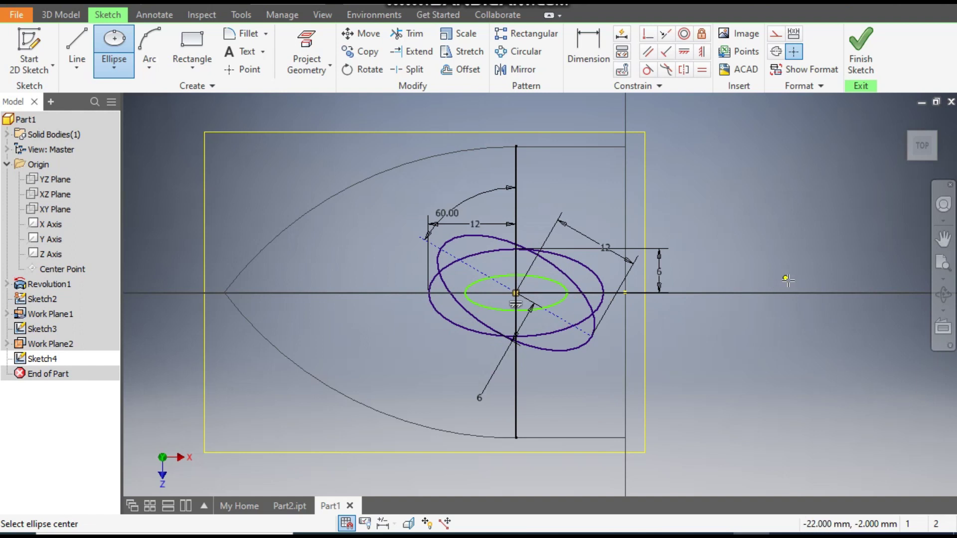
Dimension the inner ellipse's short half-axis to 2.5.
click(596, 38)
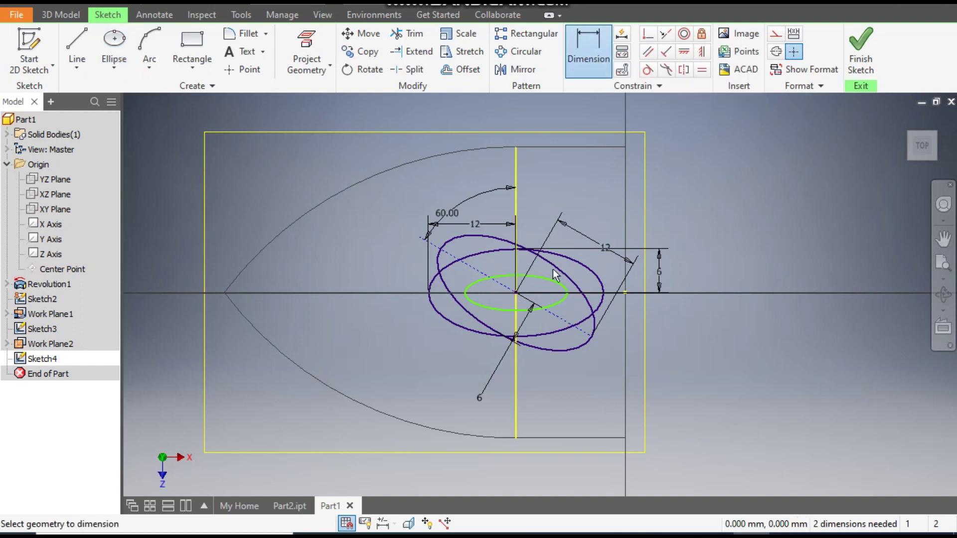
scroll(554, 294, up, 2)
click(567, 292)
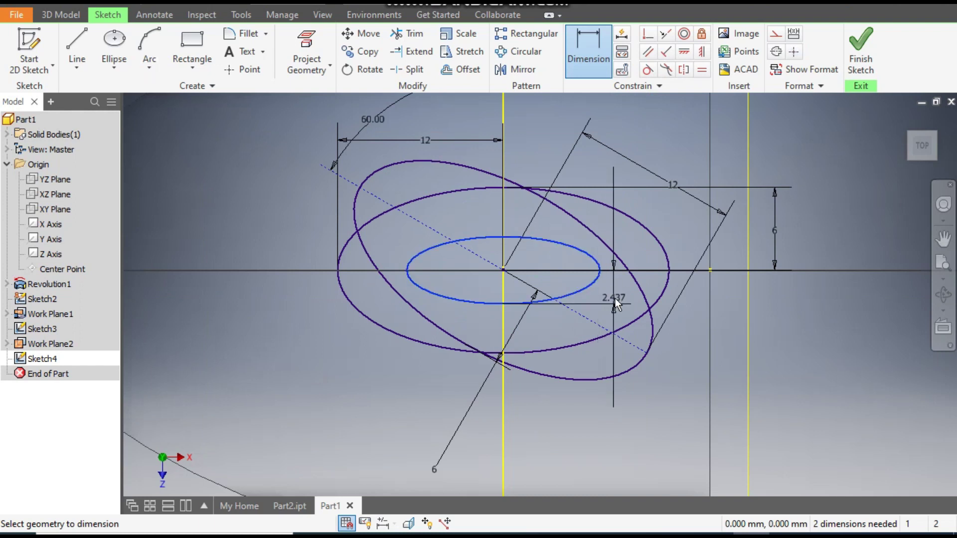
click(612, 295)
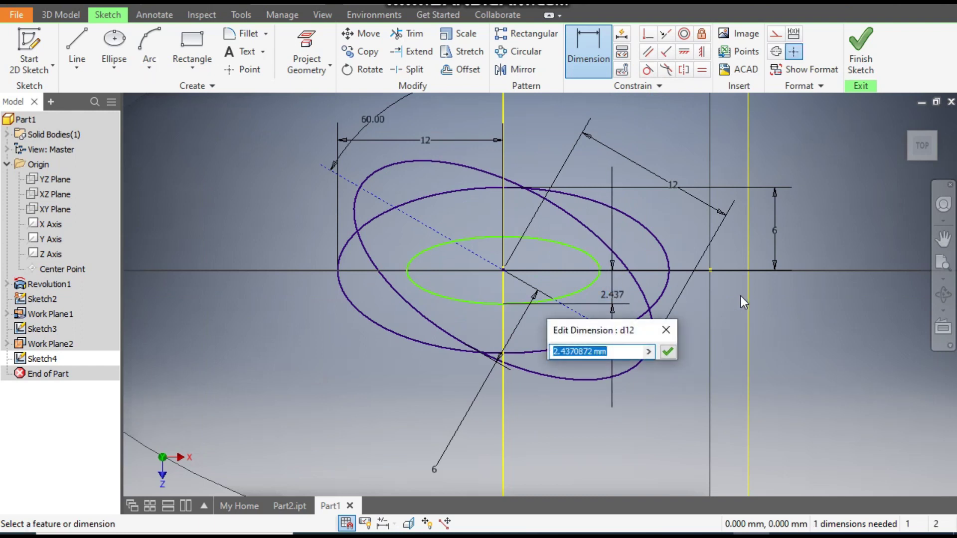
text(2.5)
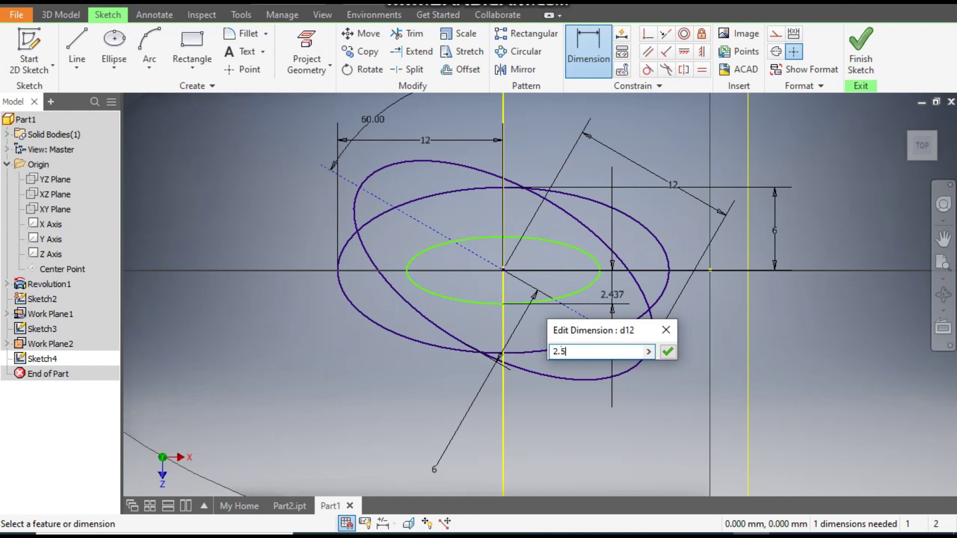
key(Return)
Dimension the inner ellipse's width to 9 and finish Sketch4.
click(450, 299)
click(441, 382)
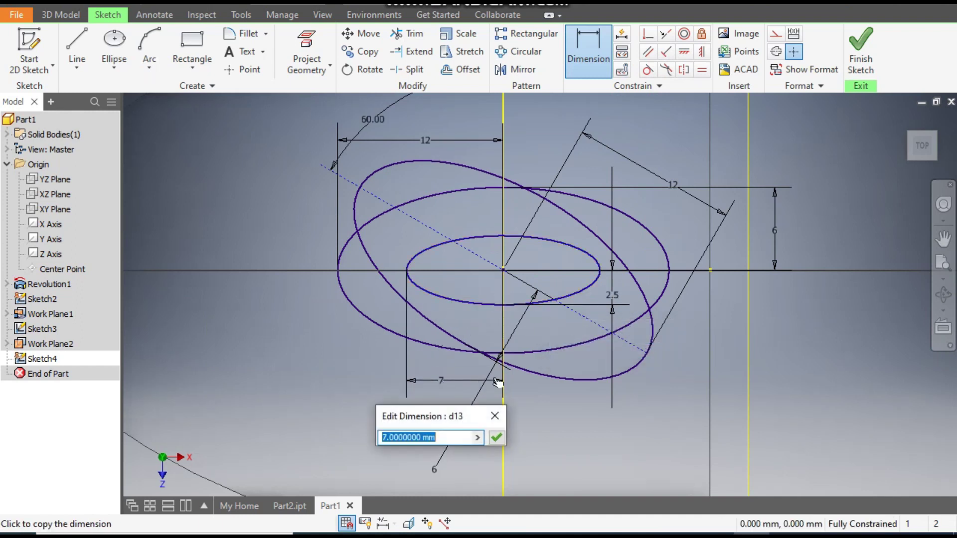
text(9)
key(Return)
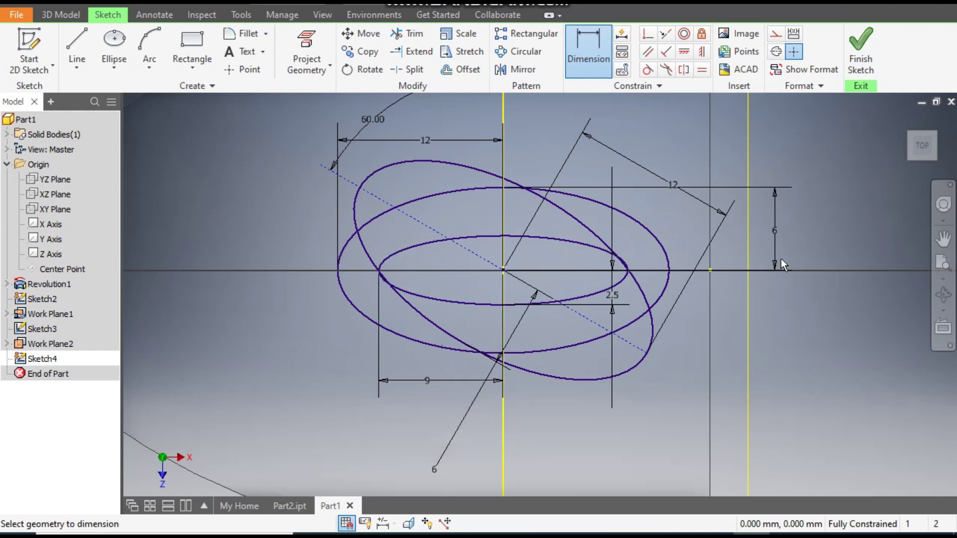
click(868, 53)
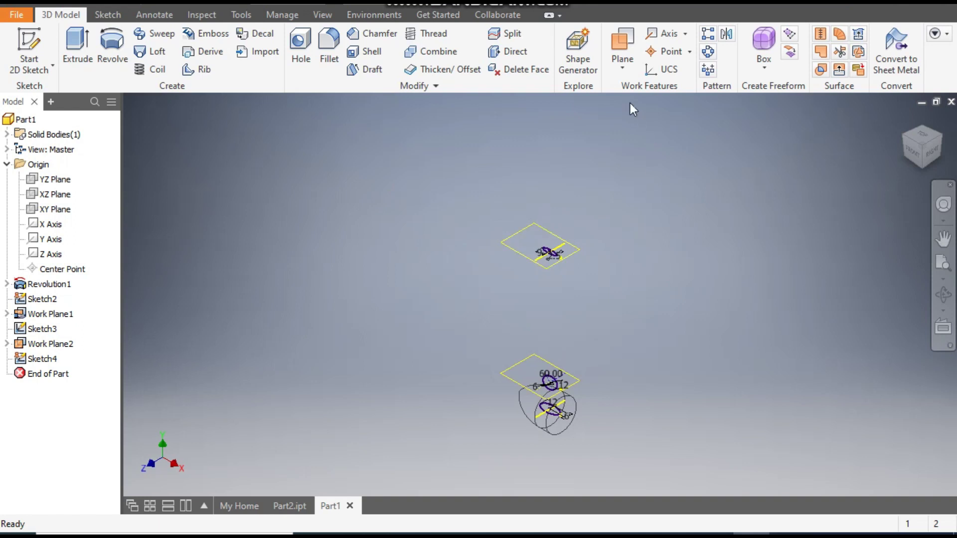
click(618, 71)
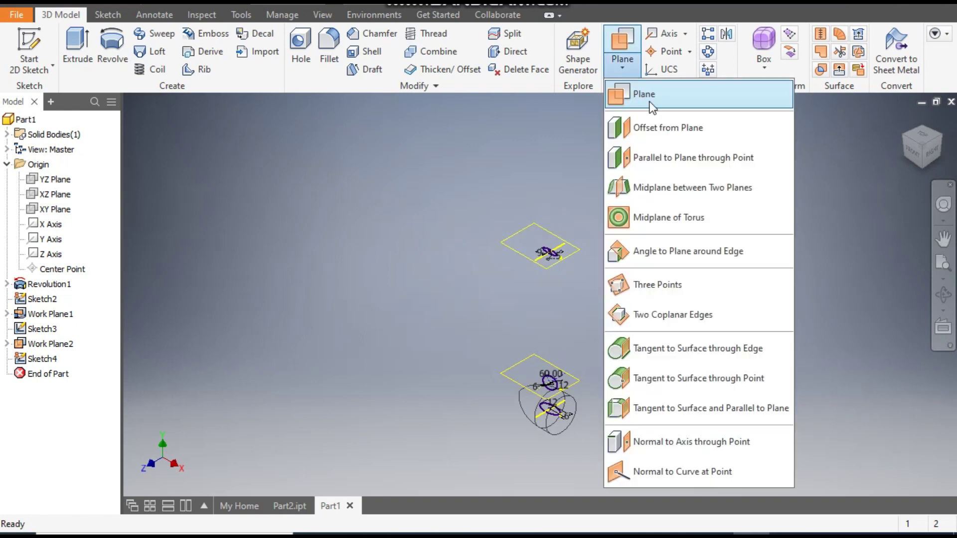
Create Work Plane3 offset 20 mm from Work Plane2 and select it.
click(656, 128)
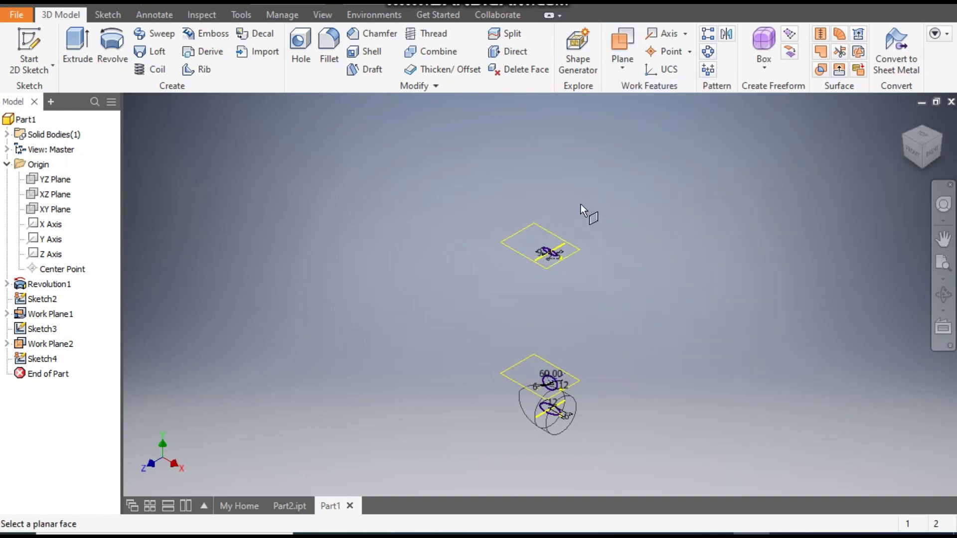
click(548, 230)
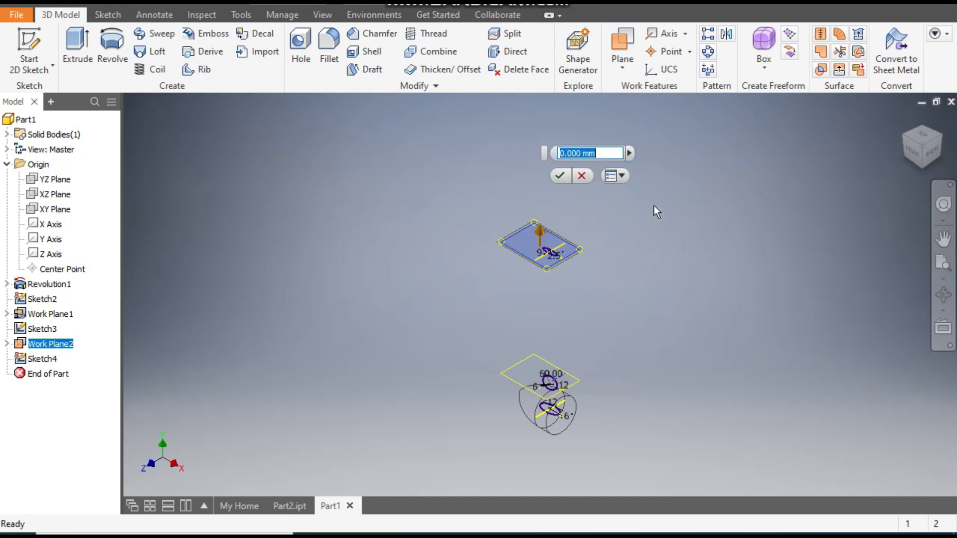
text(20)
key(Return)
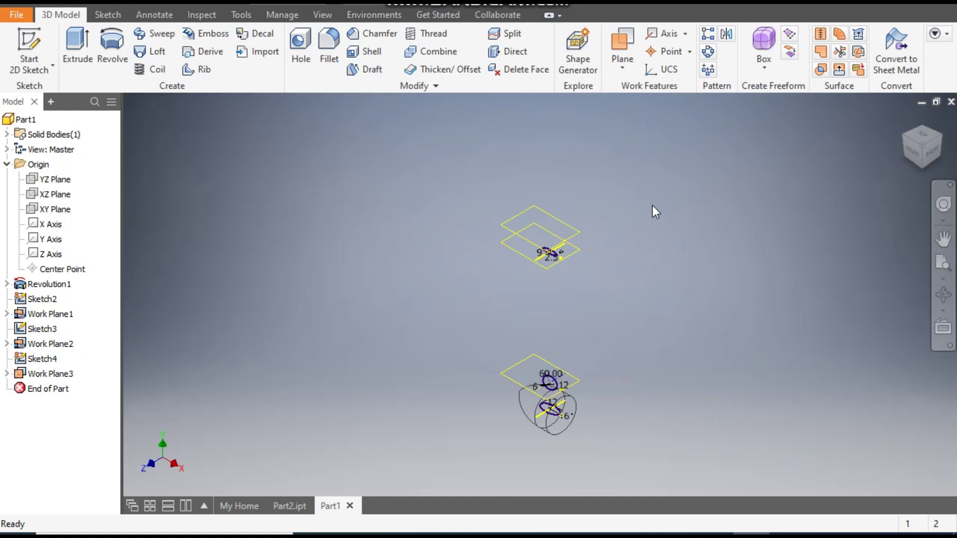
click(557, 215)
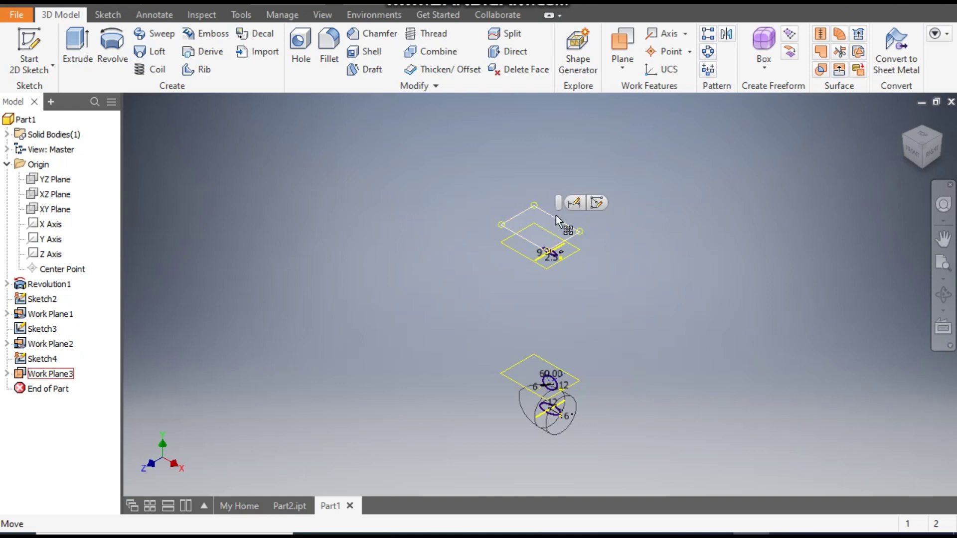
Create Sketch5 on Work Plane3 with the ellipses' centre point projected in, then finish it.
click(598, 205)
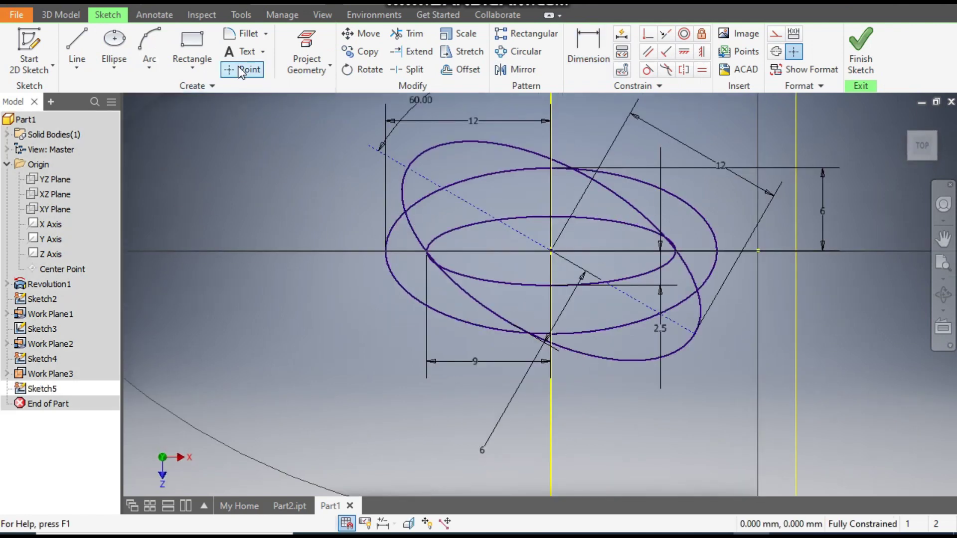
click(308, 43)
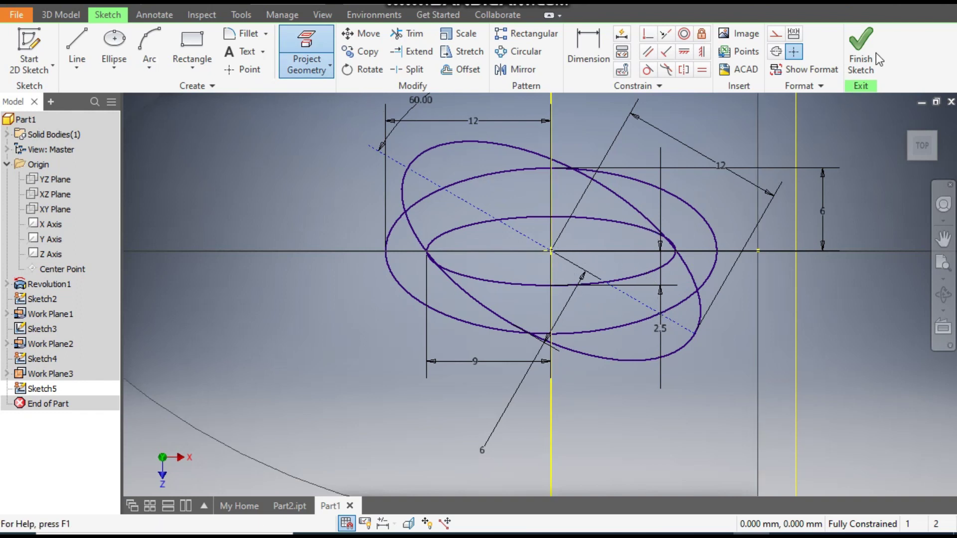
click(861, 50)
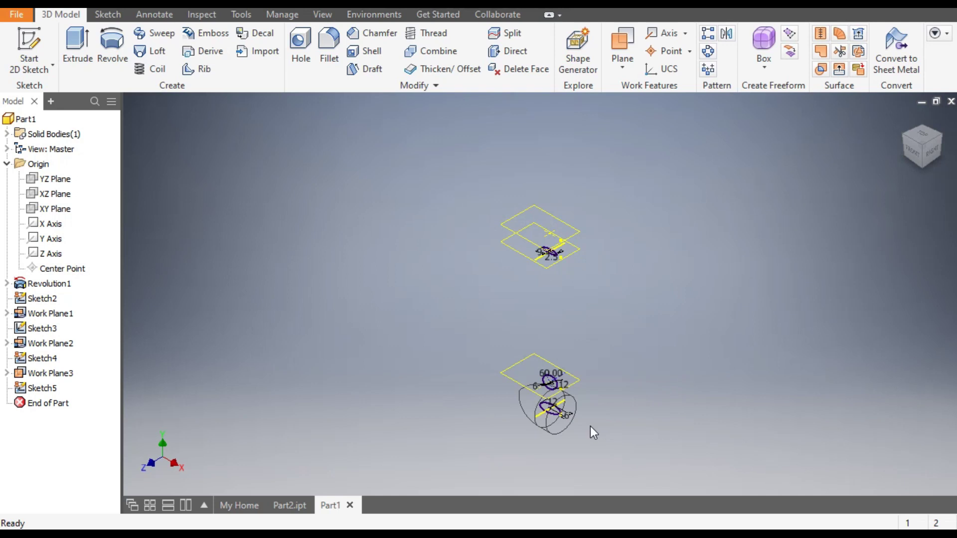
scroll(590, 426, up, 3)
middle_drag(596, 422, 541, 438)
scroll(540, 438, down, 1)
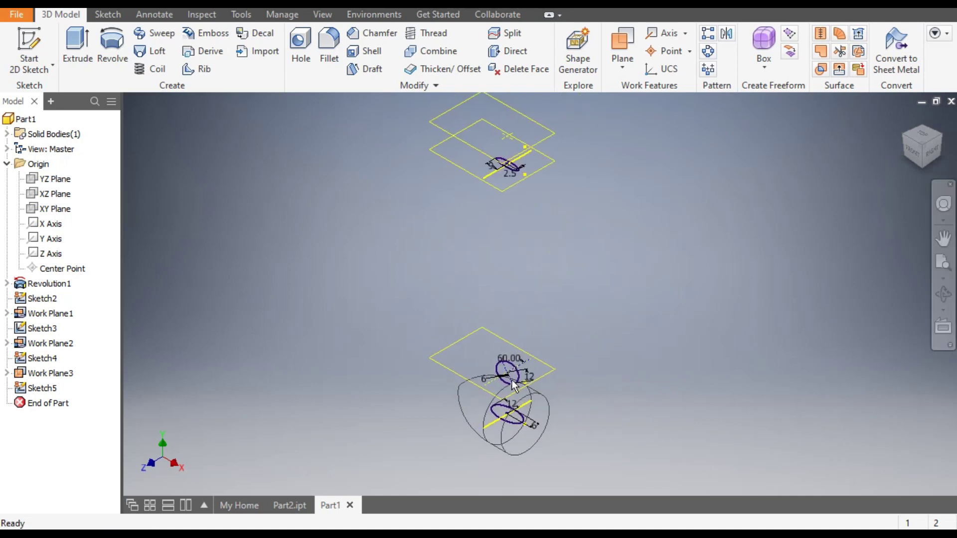
scroll(512, 376, down, 2)
scroll(546, 247, up, 5)
scroll(557, 249, down, 2)
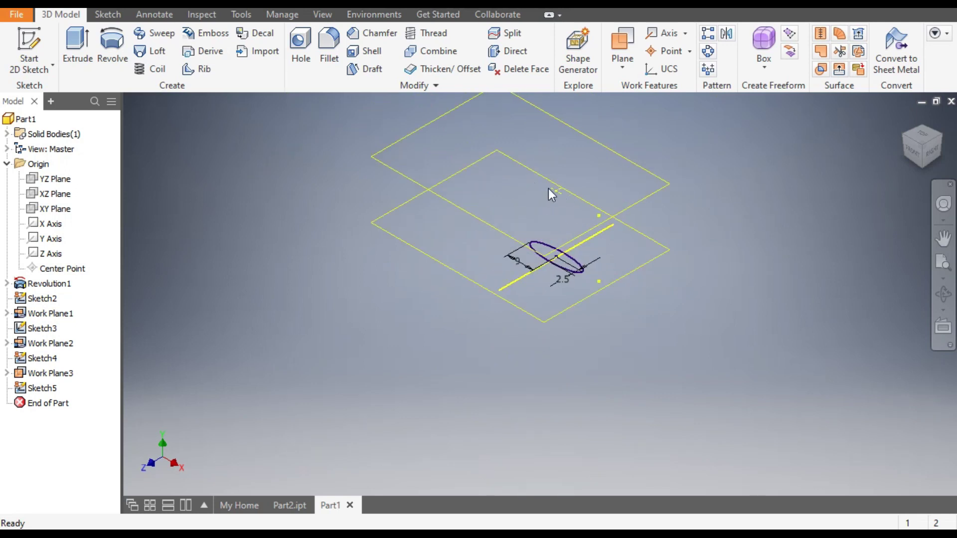
scroll(548, 189, up, 2)
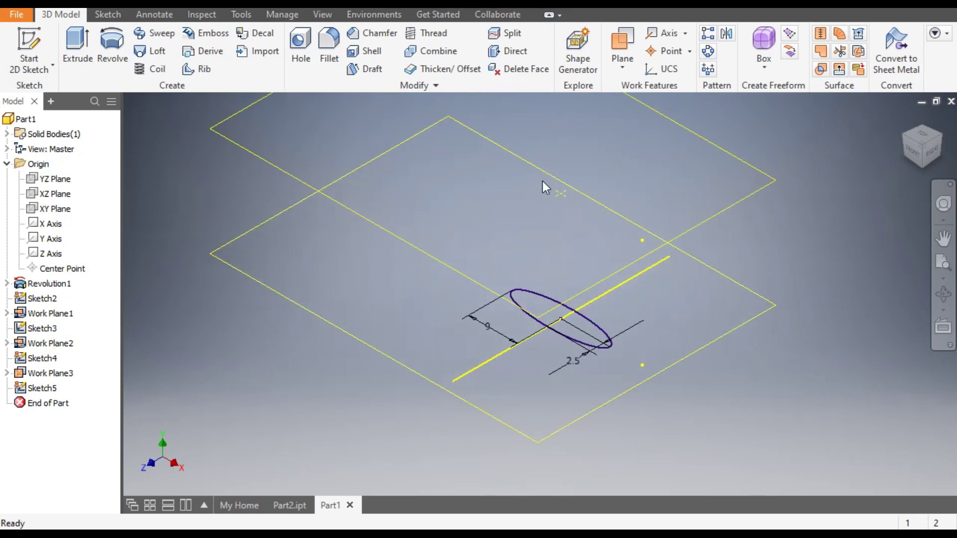
scroll(553, 189, down, 4)
middle_drag(573, 195, 579, 195)
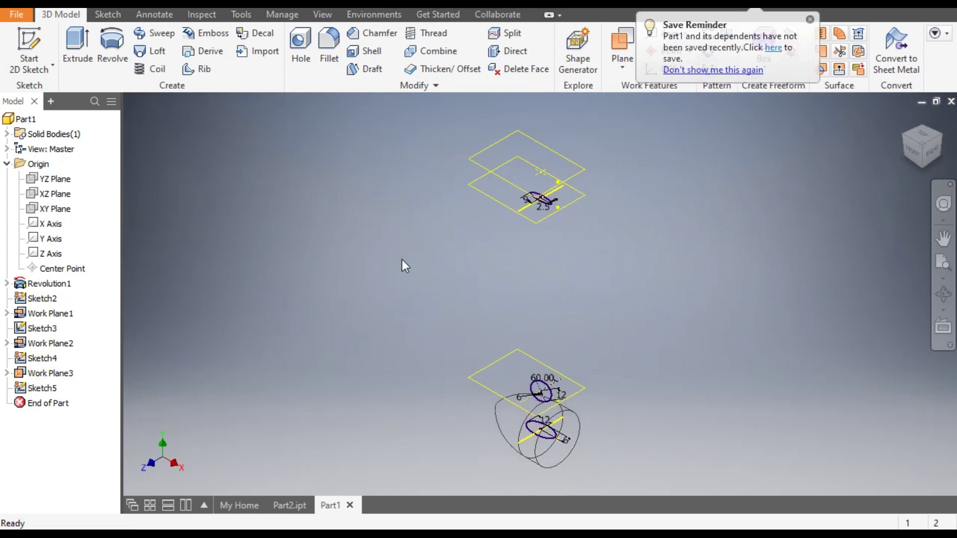
click(809, 19)
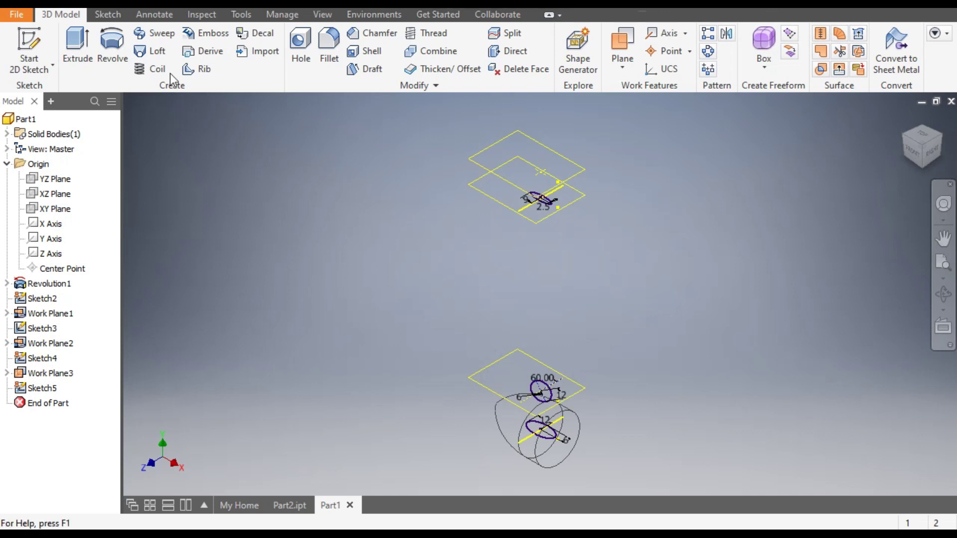
Start a loft through the lower, middle and top ellipse sections (Sketch2, Sketch3, Sketch4).
click(153, 52)
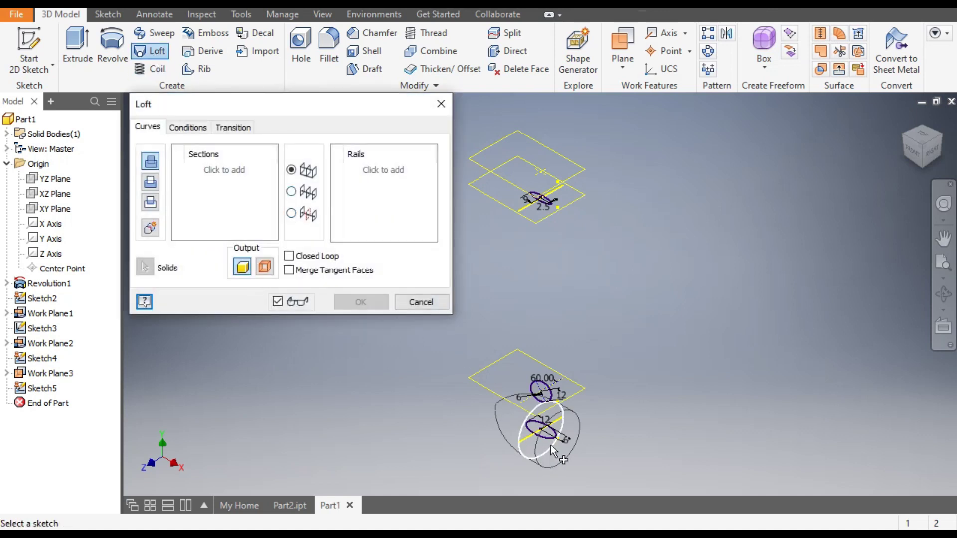
scroll(550, 443, up, 2)
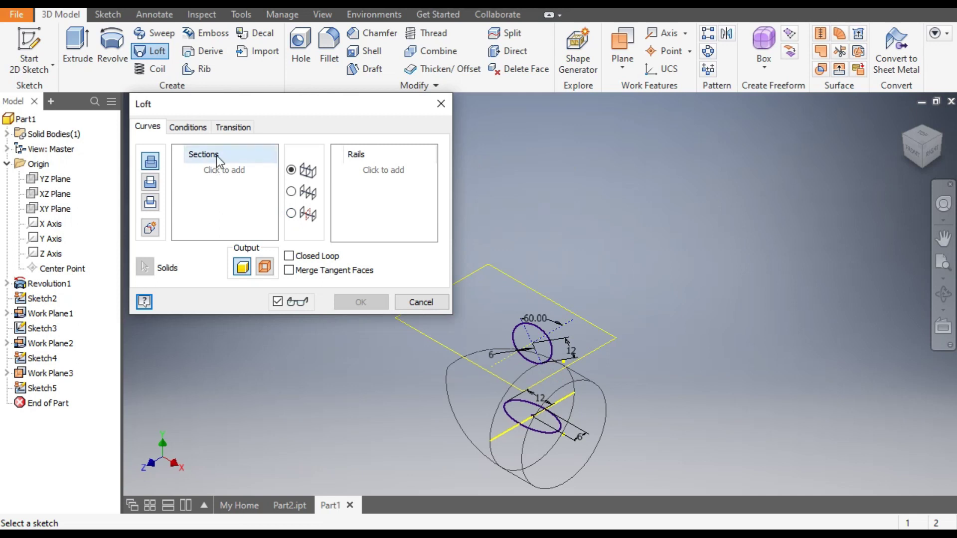
click(524, 424)
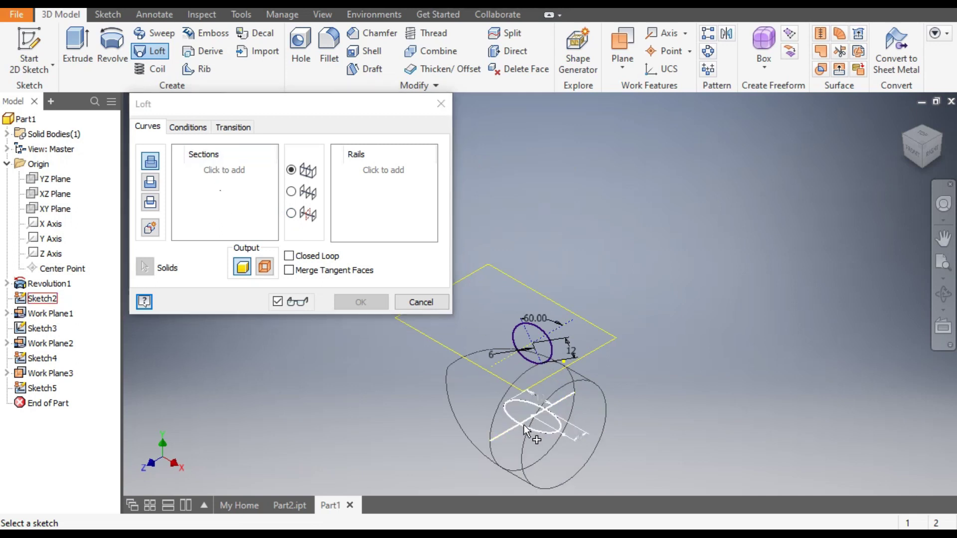
click(531, 359)
scroll(602, 402, down, 3)
scroll(595, 303, up, 4)
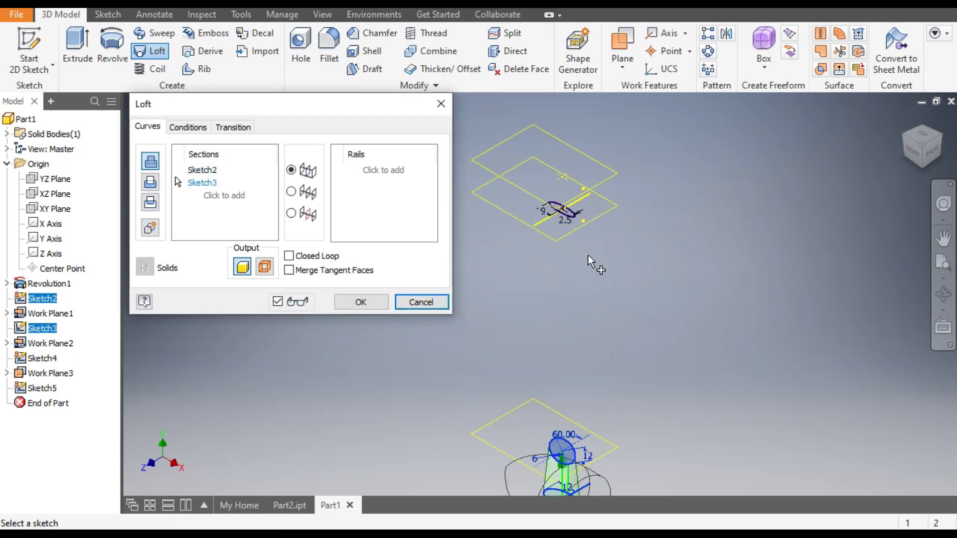
click(549, 179)
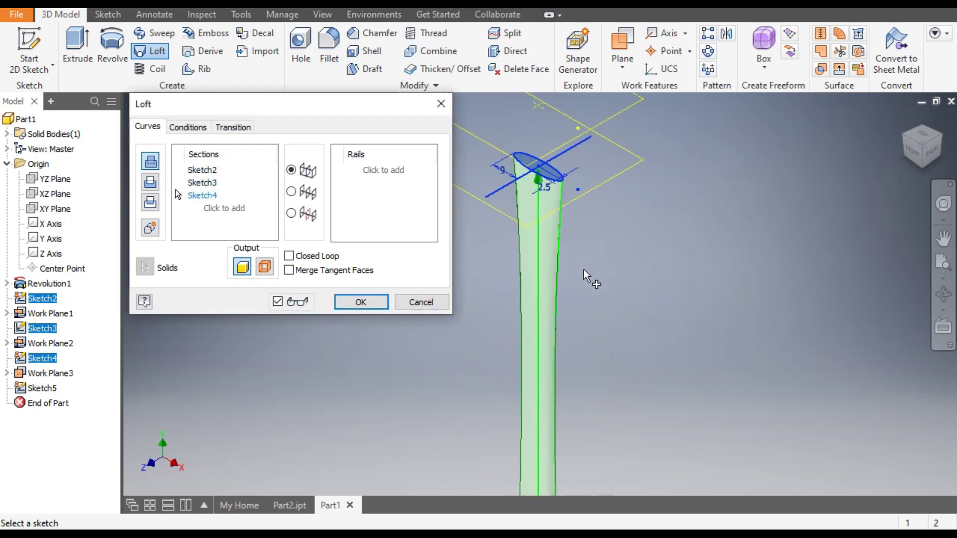
Taper the loft to the Sketch5 tip point and create Loft1.
scroll(591, 272, down, 2)
scroll(562, 179, up, 2)
click(558, 169)
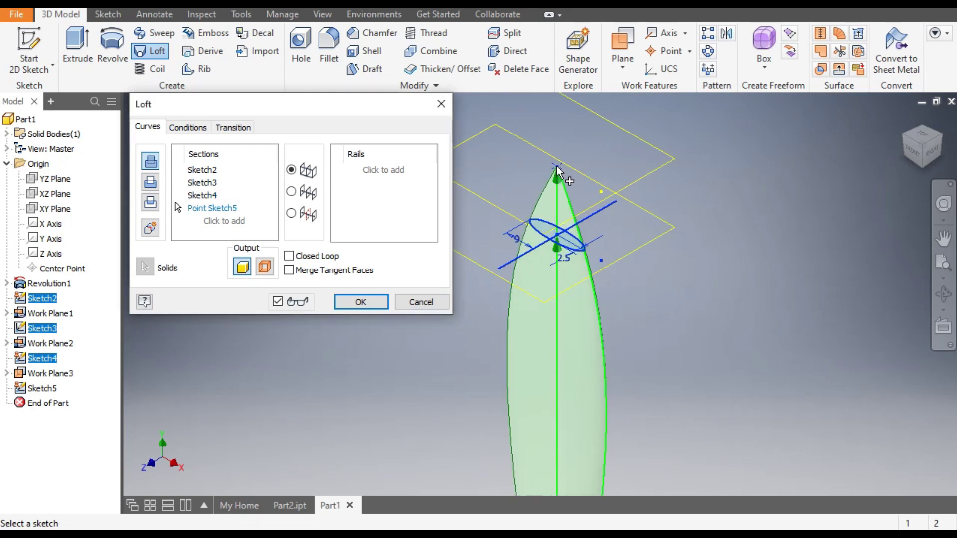
scroll(548, 169, down, 2)
scroll(532, 164, up, 2)
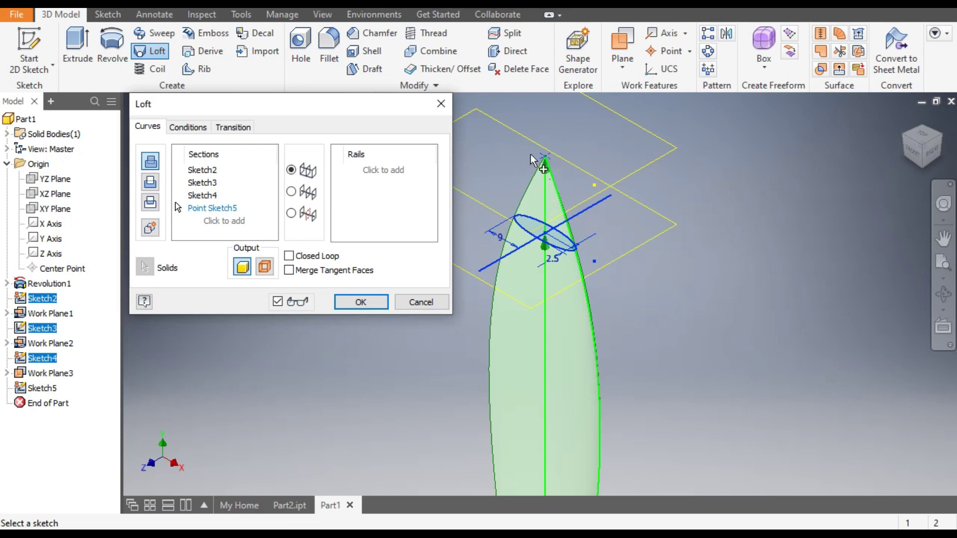
scroll(623, 145, down, 3)
middle_drag(716, 279, 633, 286)
click(372, 306)
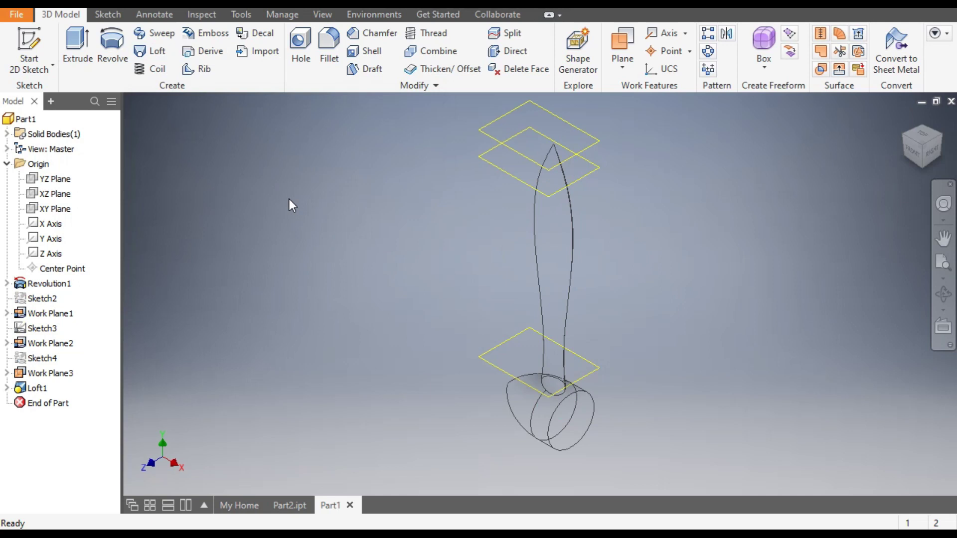
Switch the model display to the Shaded with Edges visual style.
click(325, 16)
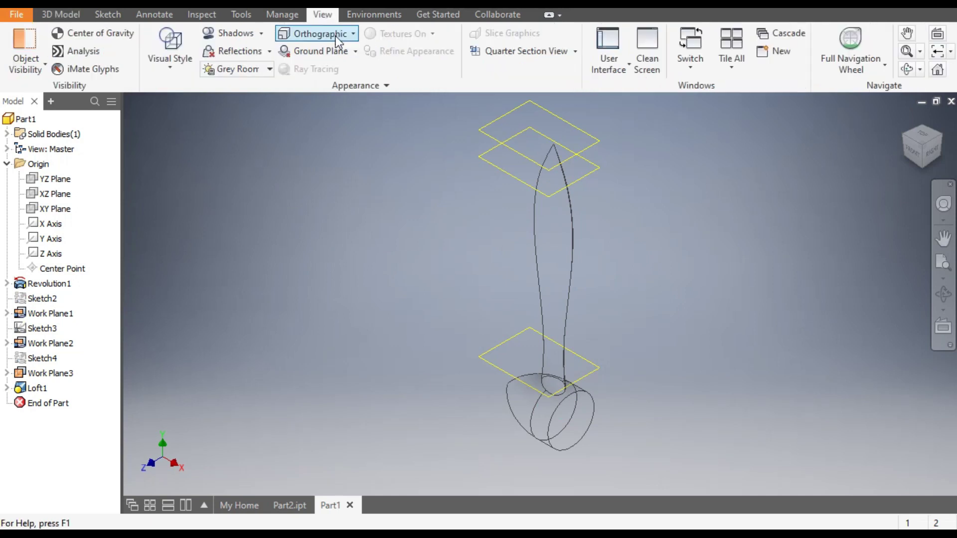
click(167, 69)
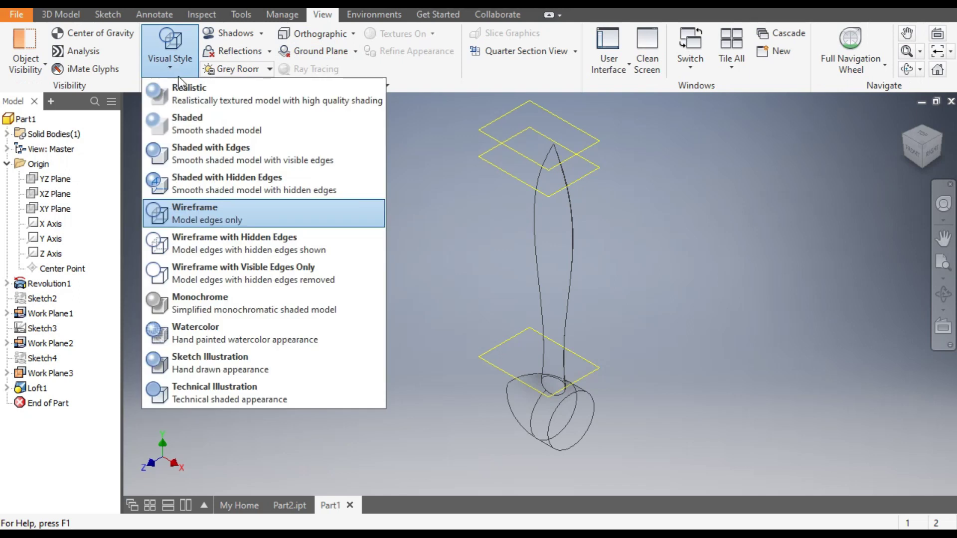
click(231, 149)
Pan and orbit the model to a back-left corner view of the blade.
key(F2)
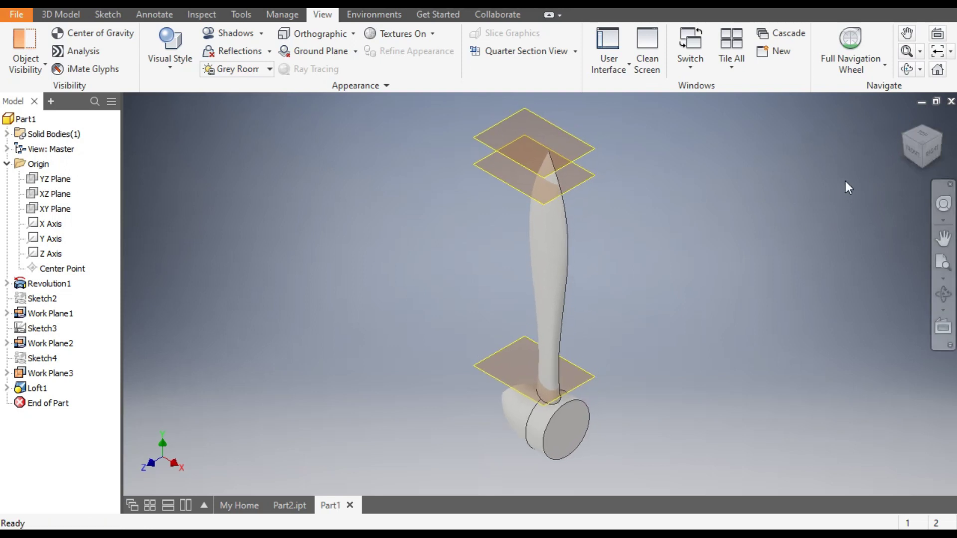
key(F2)
click(903, 137)
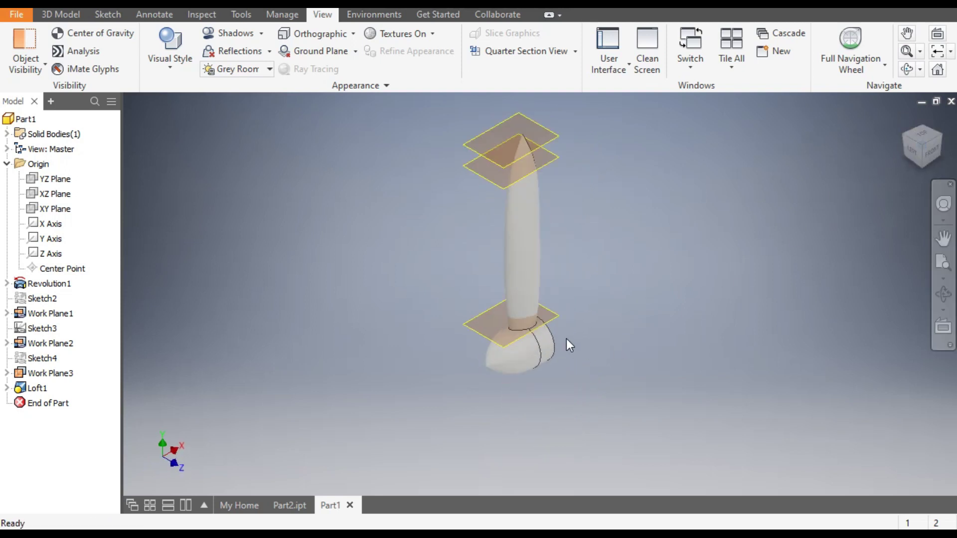
key(F2)
click(897, 141)
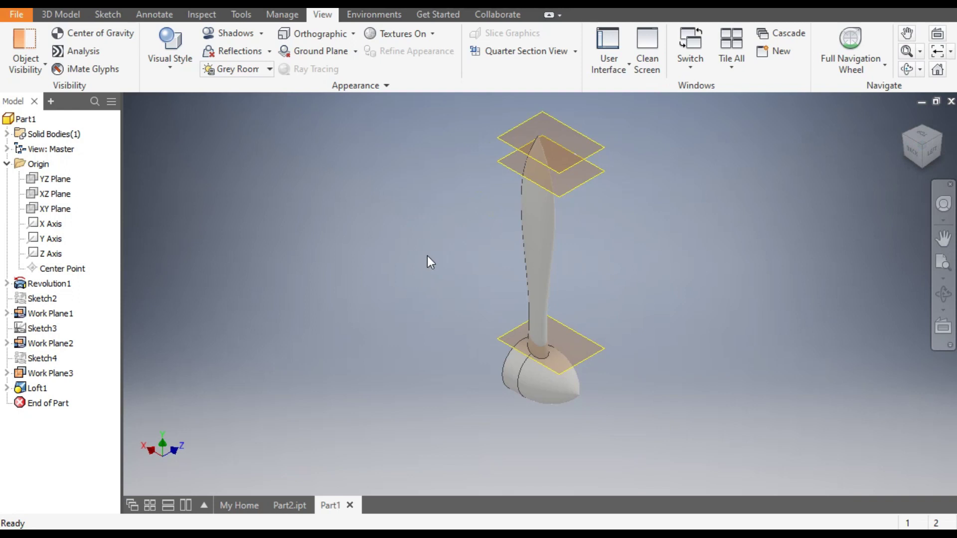
click(68, 20)
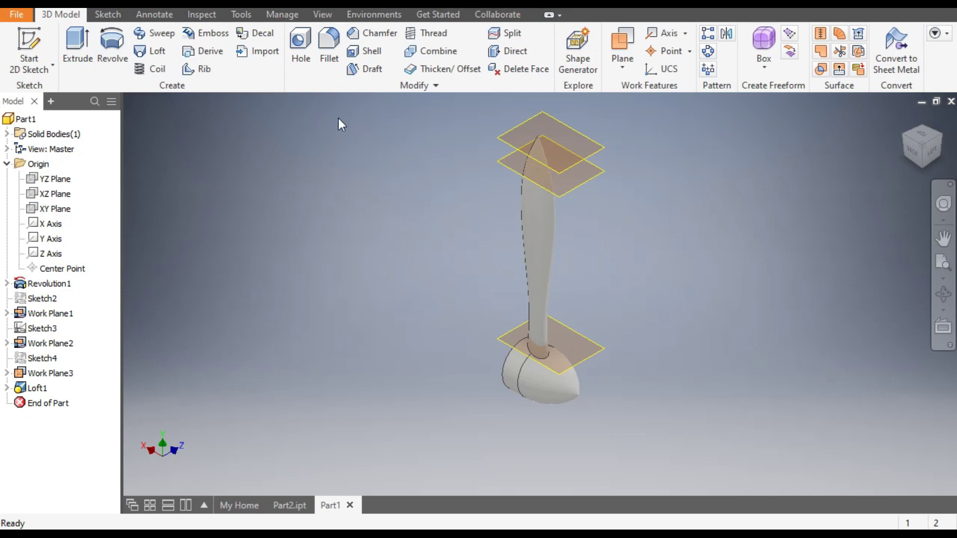
Fillet the three blade-root edges at the hub with a 5 mm radius.
click(328, 45)
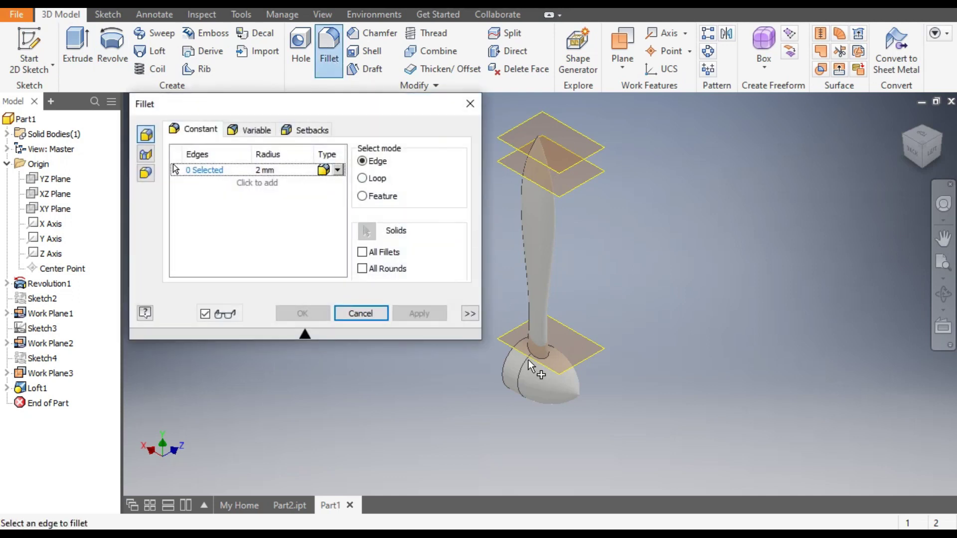
click(269, 169)
text(5)
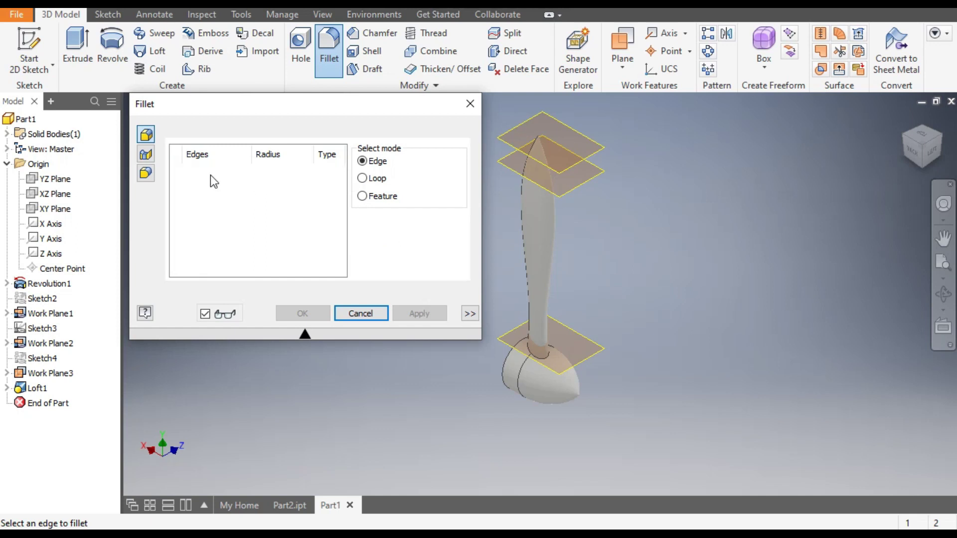
scroll(501, 313, down, 3)
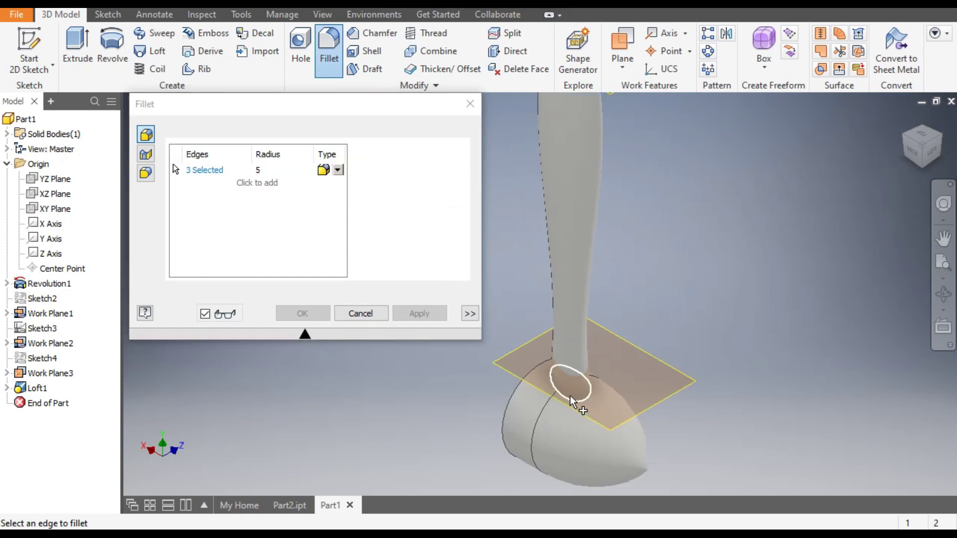
click(305, 313)
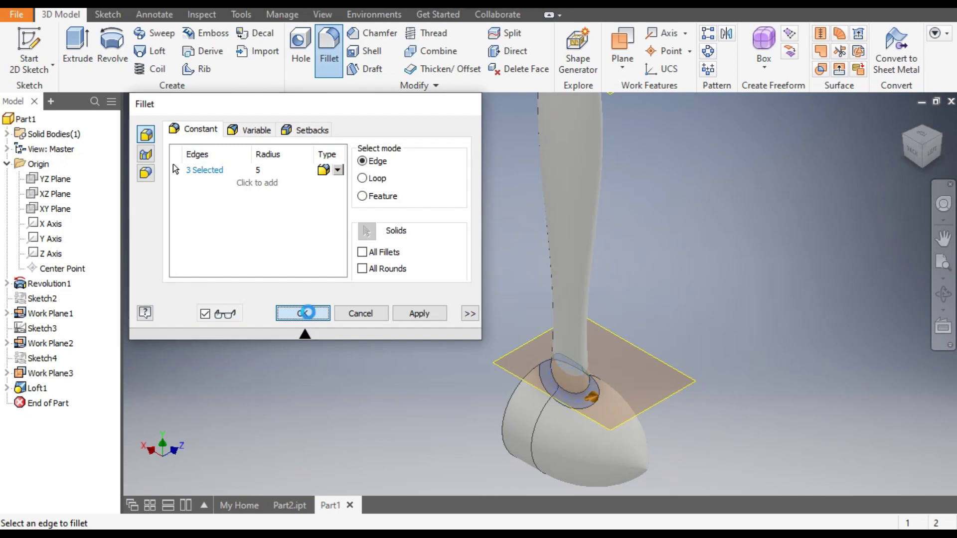
scroll(329, 334, up, 4)
scroll(369, 375, down, 1)
middle_drag(380, 380, 392, 355)
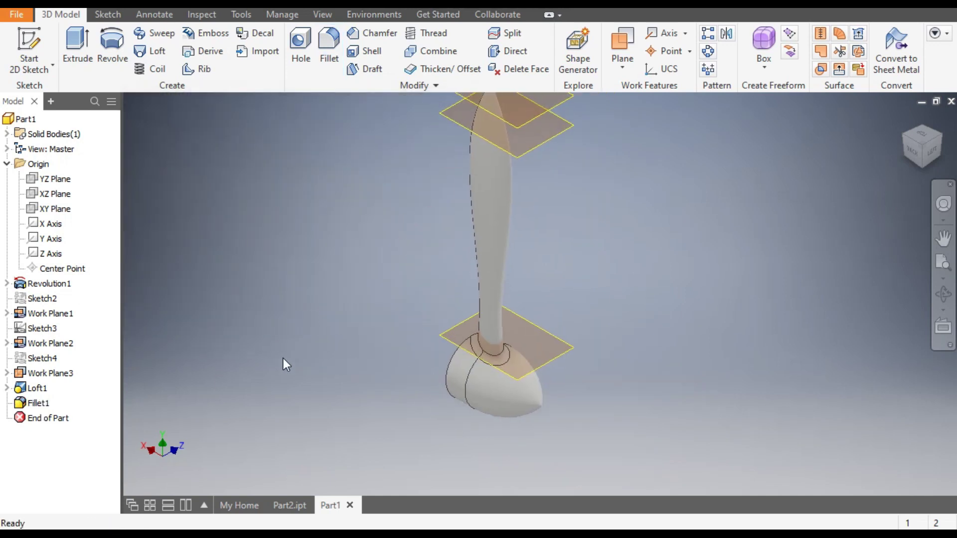
Hide Work Plane1, Work Plane2 and Work Plane3, then start a Circular Pattern.
click(59, 314)
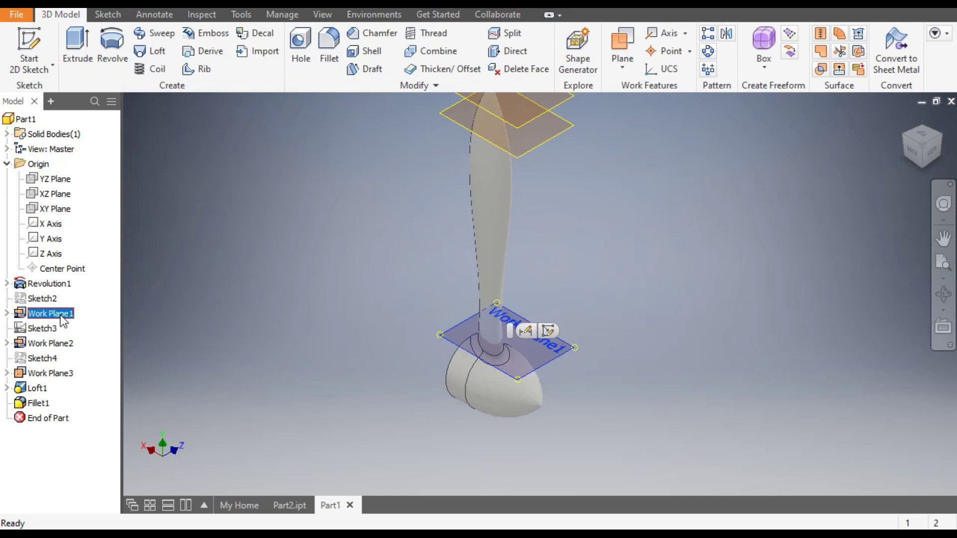
ctrl+click(67, 344)
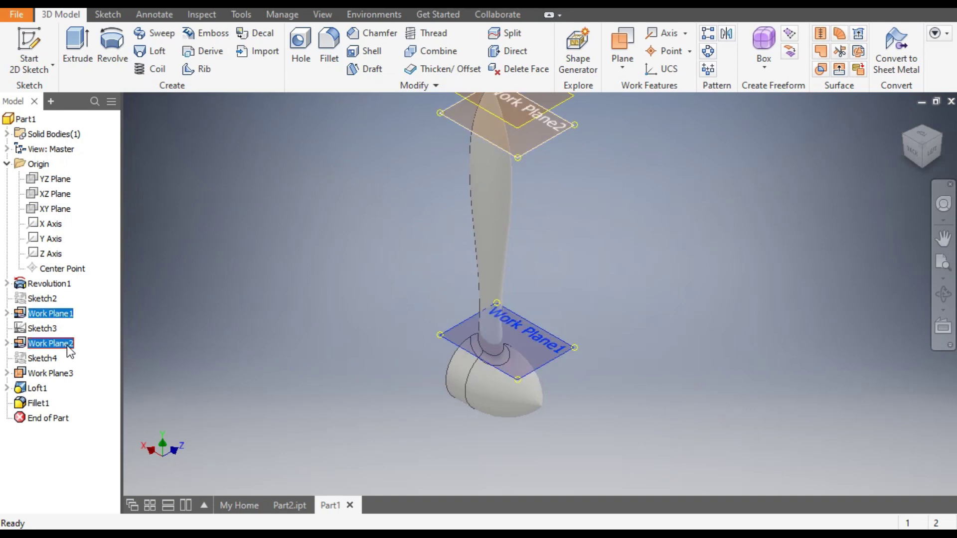
ctrl+click(54, 373)
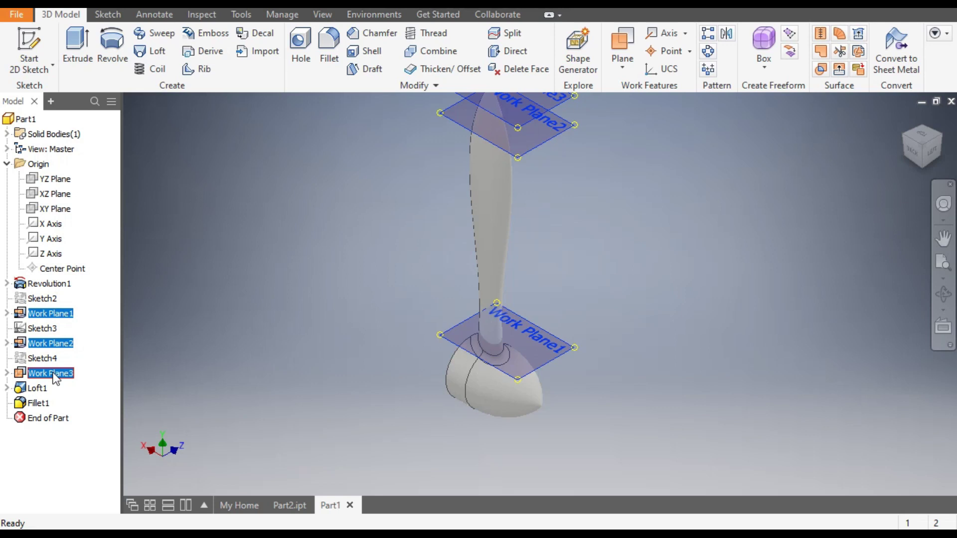
right_click(56, 379)
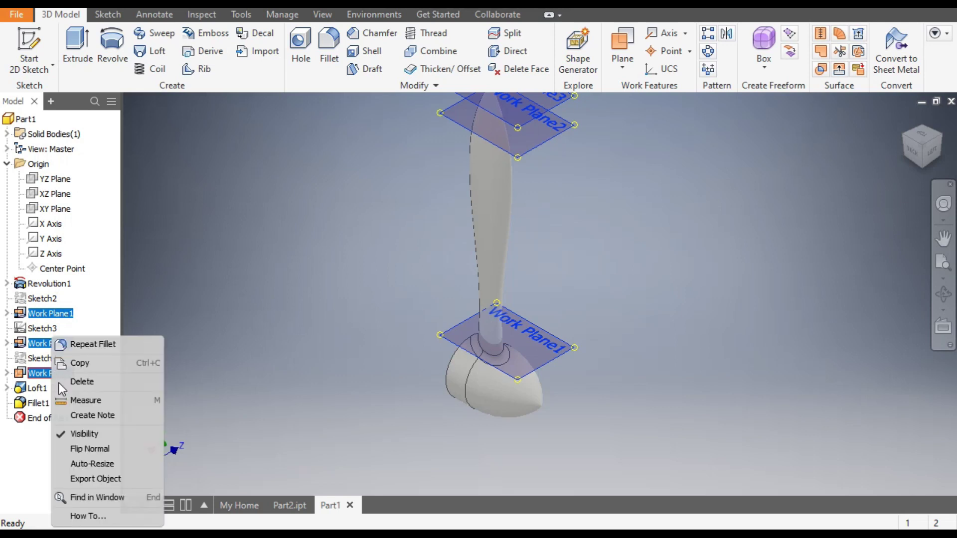
click(81, 435)
middle_drag(315, 323, 359, 404)
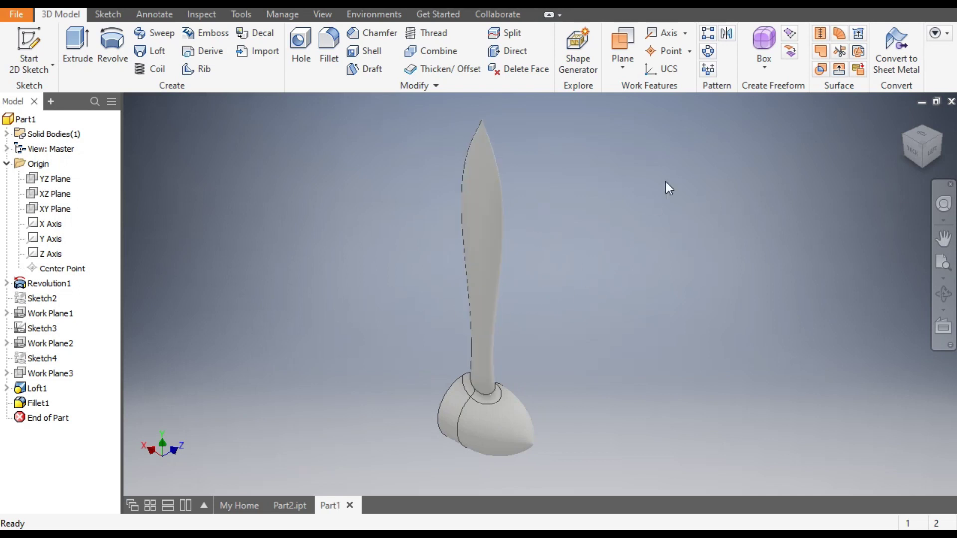
click(711, 52)
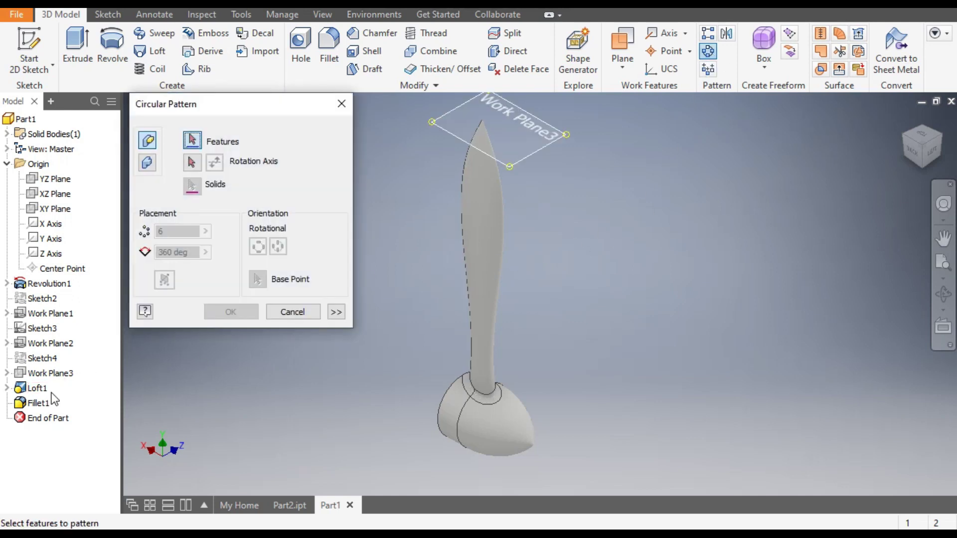
Pattern Loft1 and Fillet1 three times around the hub edge axis.
click(38, 388)
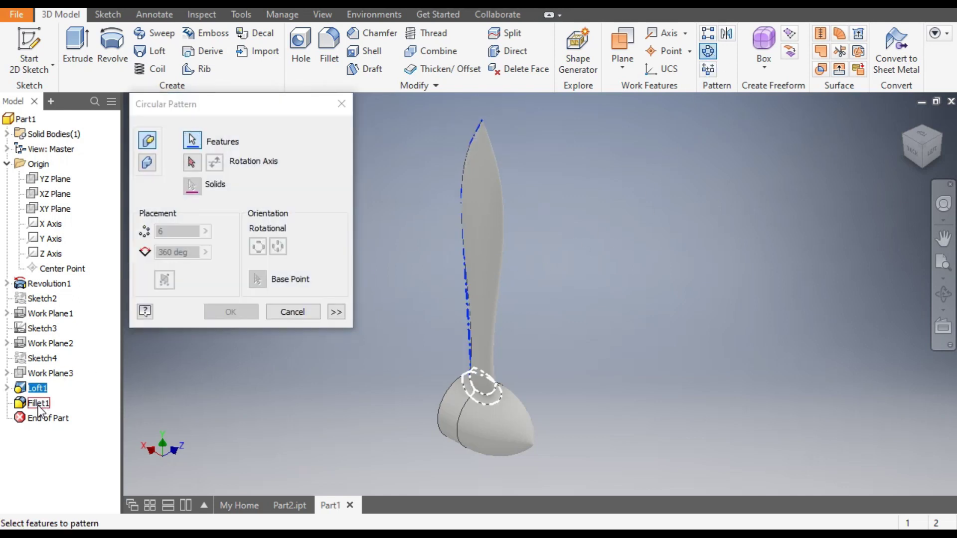
click(40, 404)
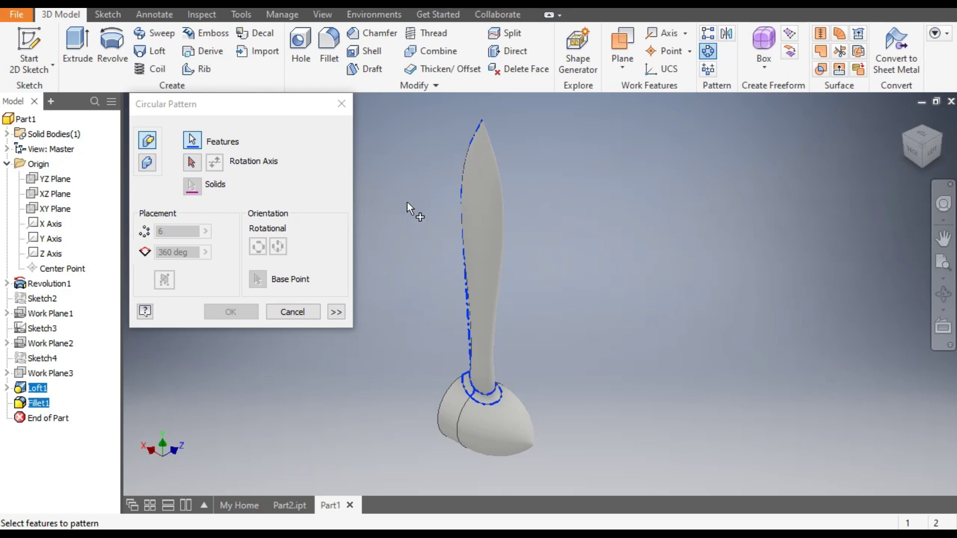
click(190, 166)
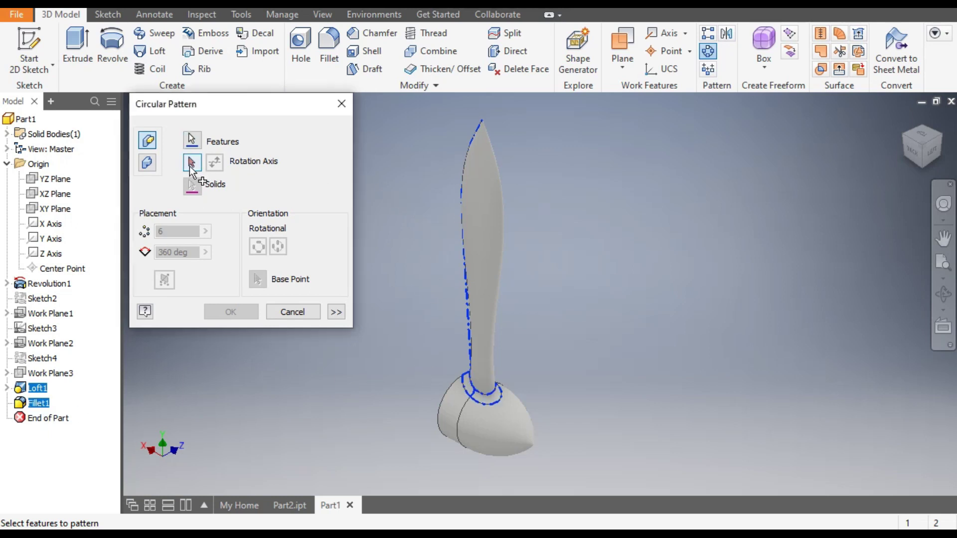
click(459, 410)
scroll(578, 290, down, 5)
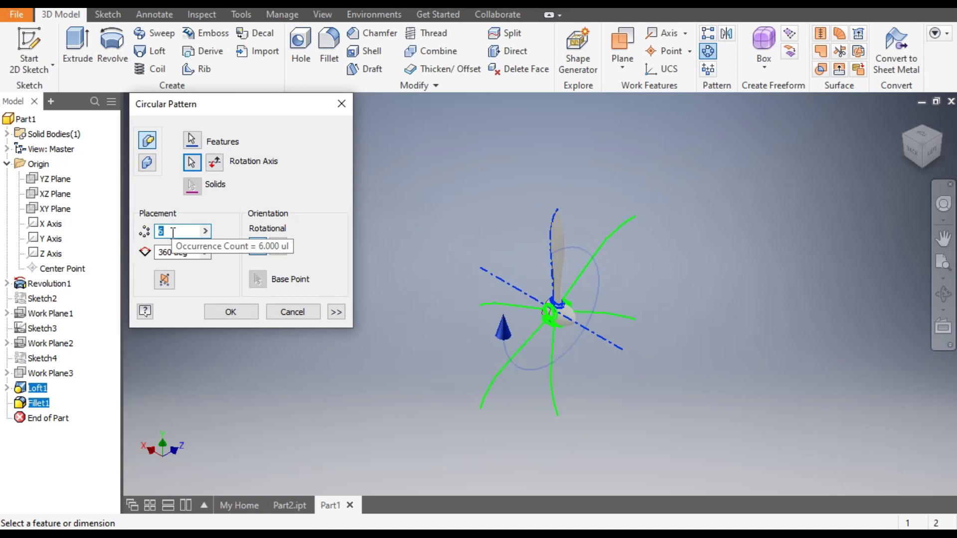
text(3)
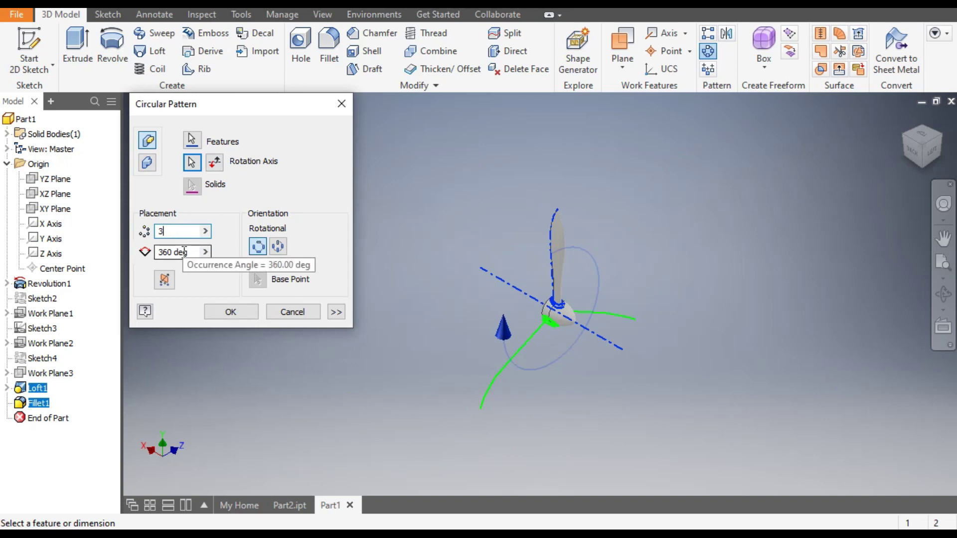
click(228, 313)
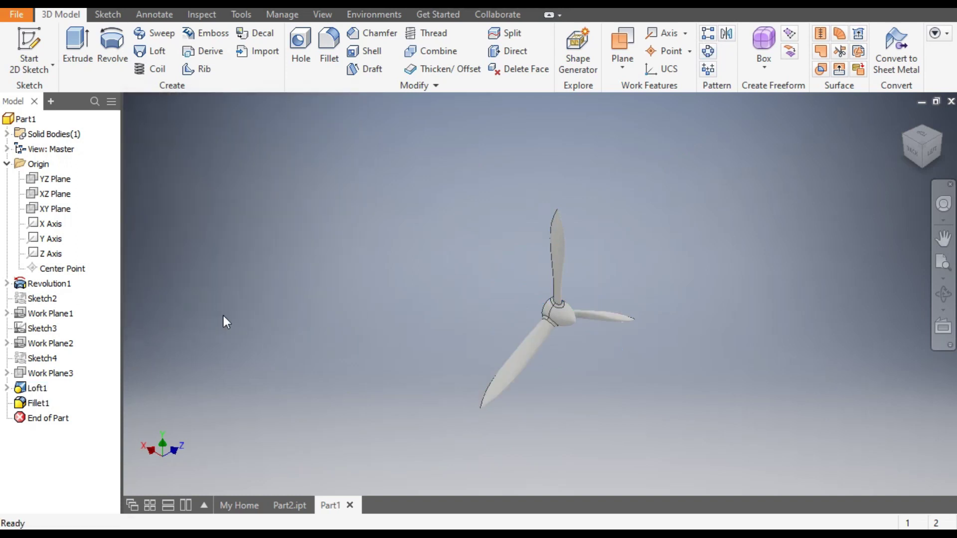
Orbit and centre the view to see all three blades around the hub.
scroll(583, 376, down, 5)
scroll(688, 321, up, 2)
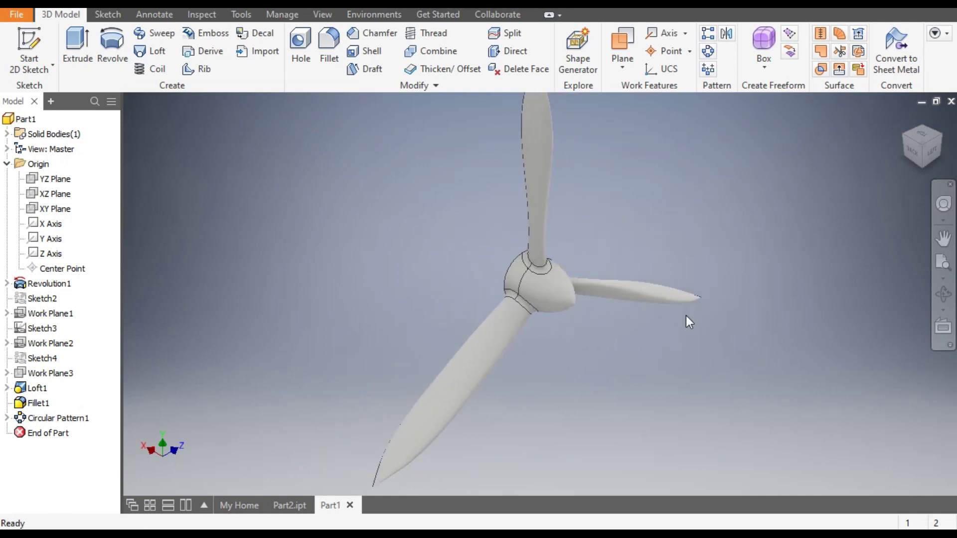
click(912, 148)
shift+middle_drag(525, 367, 537, 330)
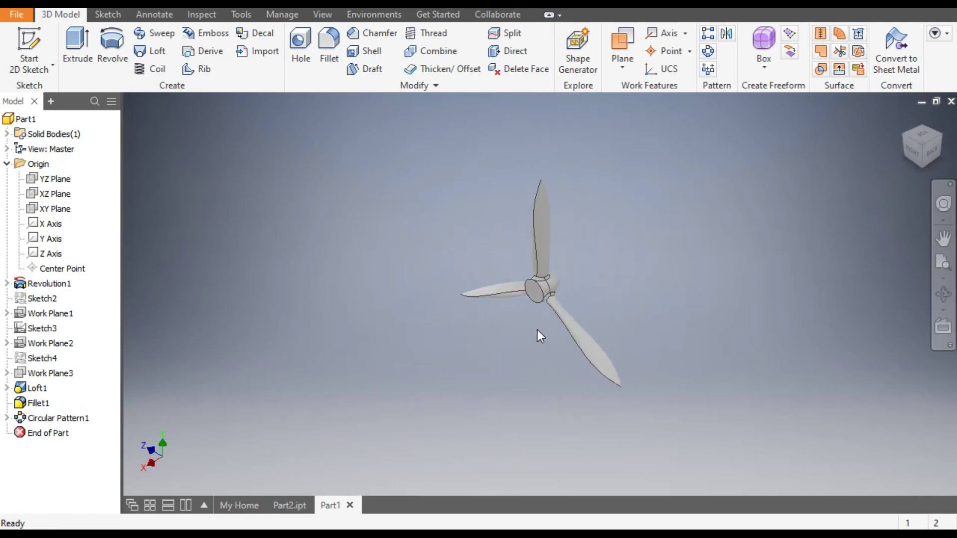
scroll(582, 308, down, 4)
middle_drag(582, 308, 591, 352)
scroll(592, 352, up, 2)
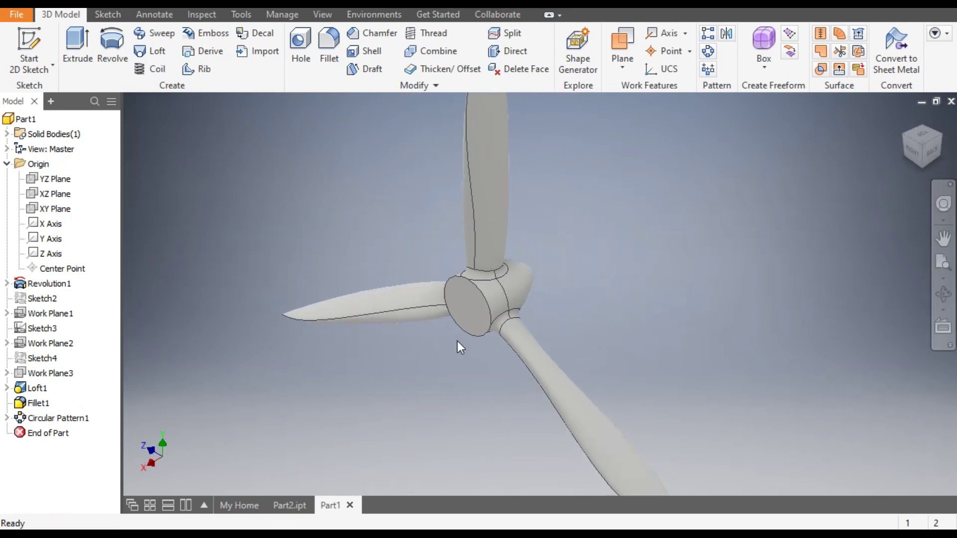
Sketch a 20 mm diameter circle at the hub centre on its front face (Sketch6).
click(465, 298)
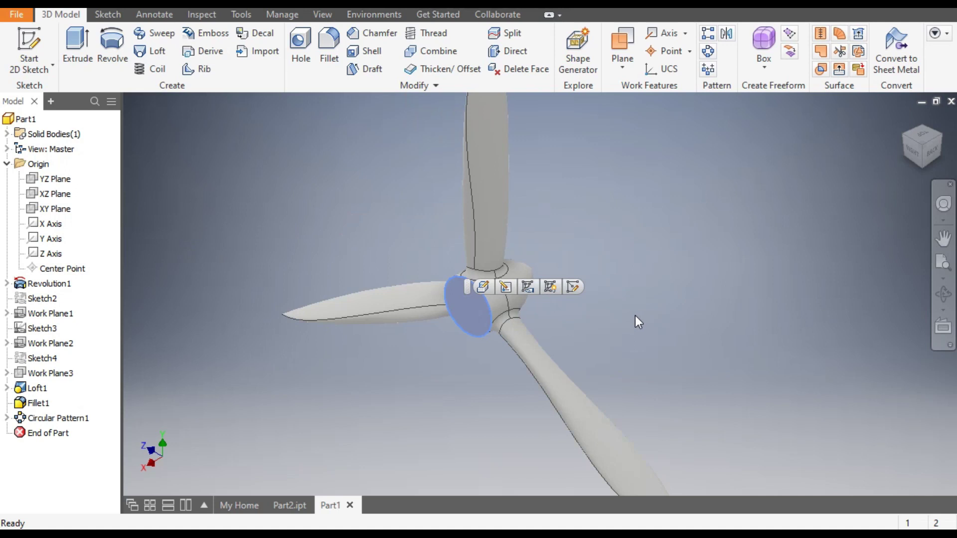
click(574, 289)
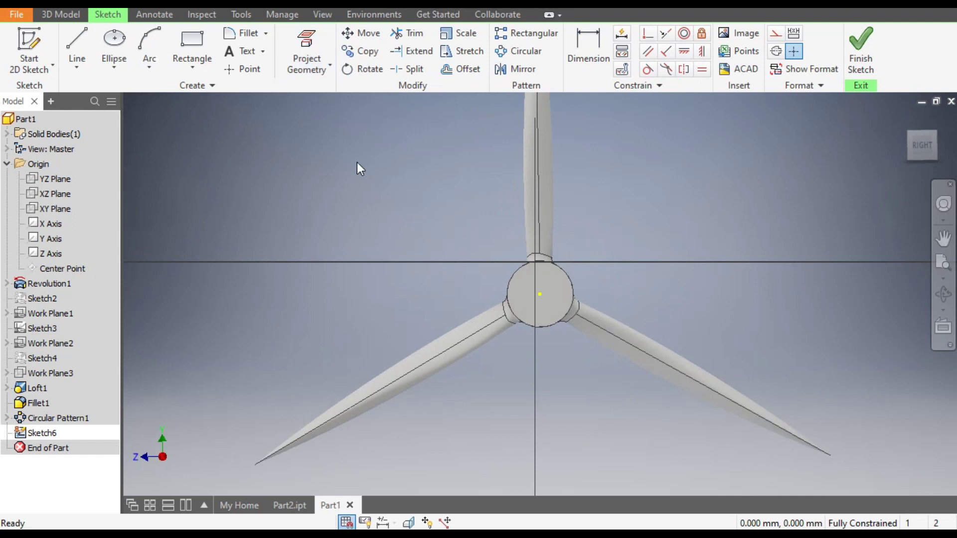
click(118, 66)
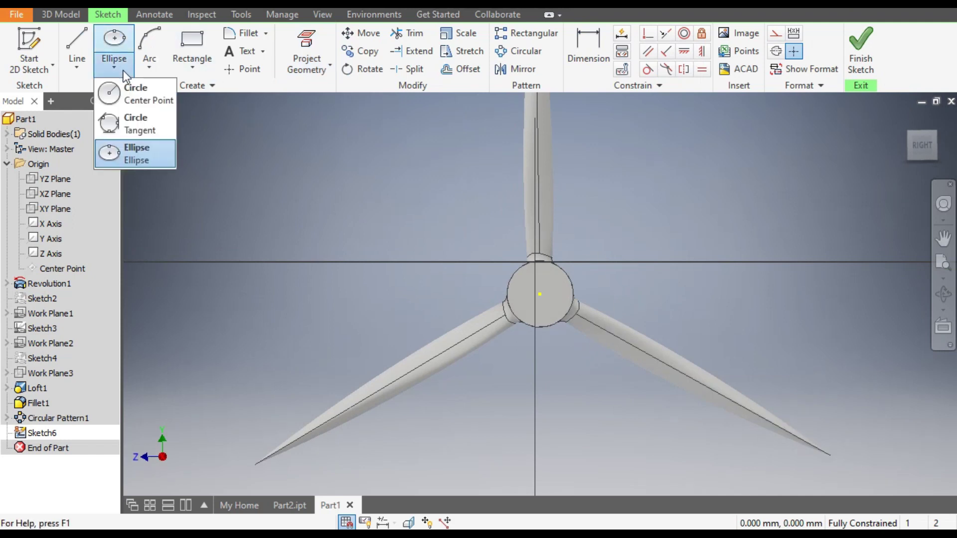
click(124, 97)
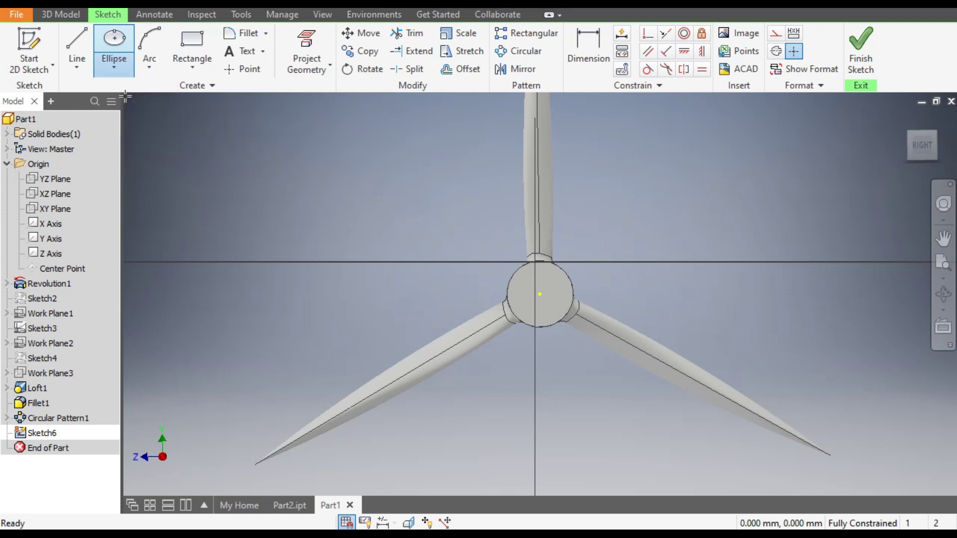
click(540, 294)
scroll(544, 284, up, 3)
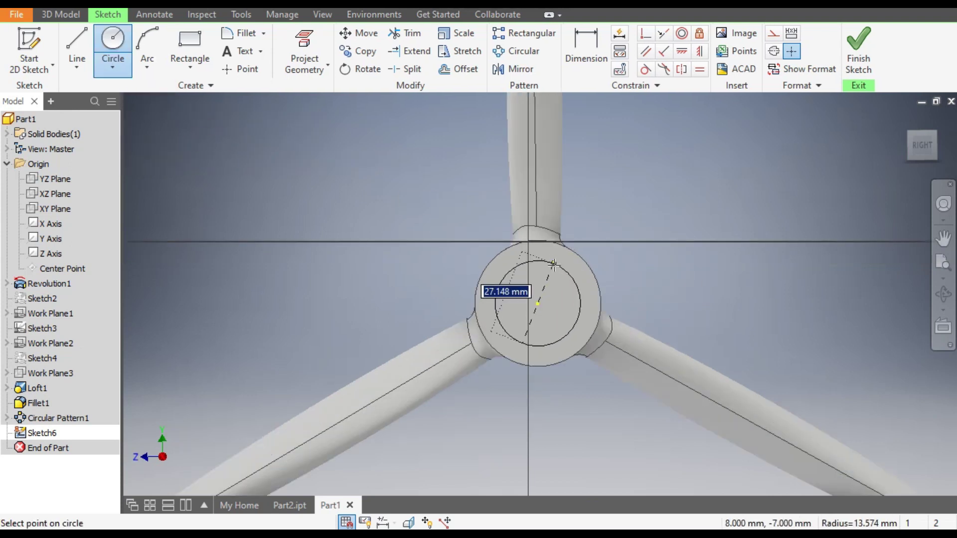
text(20)
key(Return)
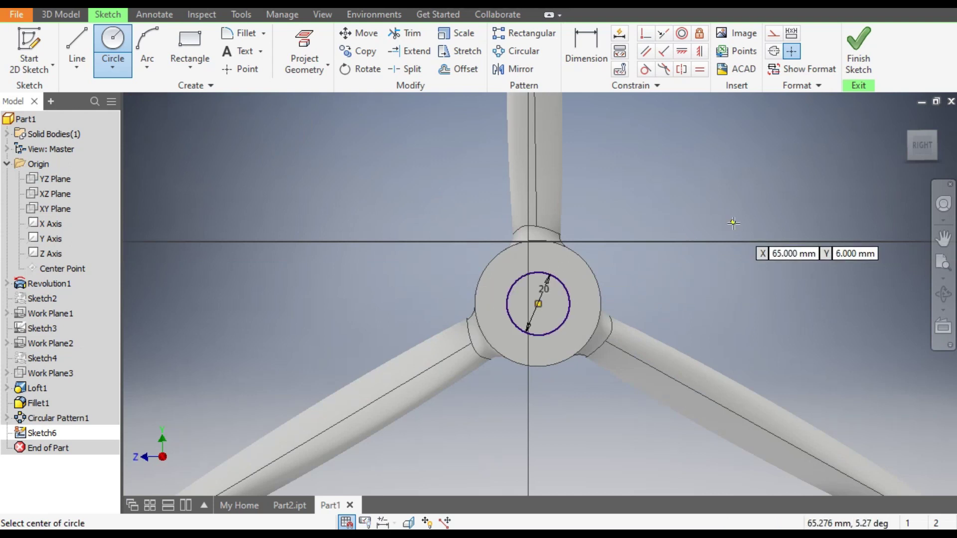
scroll(565, 288, up, 2)
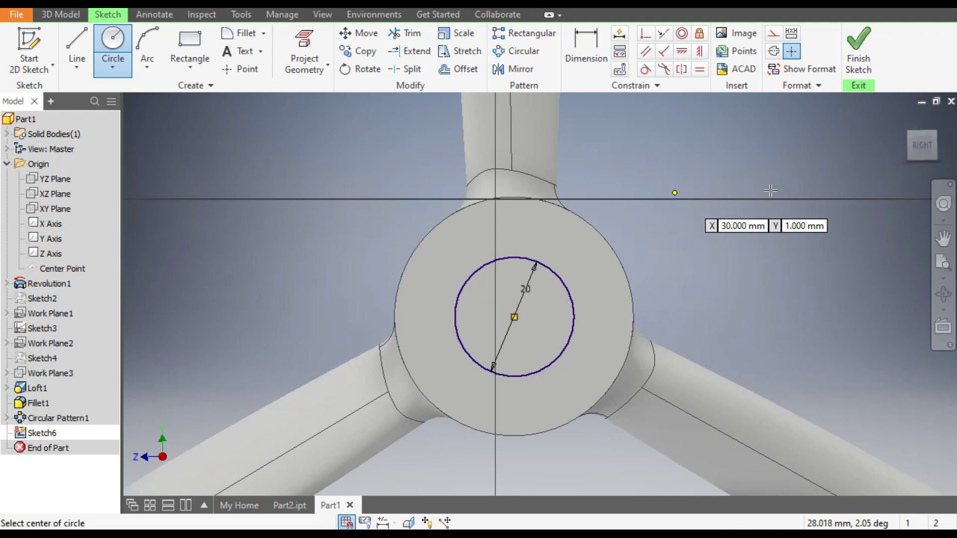
click(858, 50)
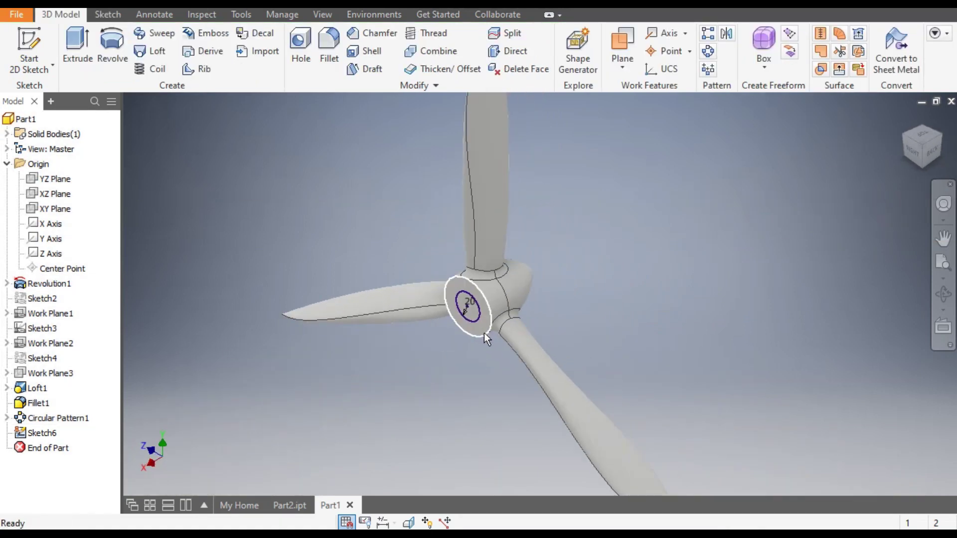
Extrude-cut the 20 mm circle 25 mm inward into the hub.
click(77, 37)
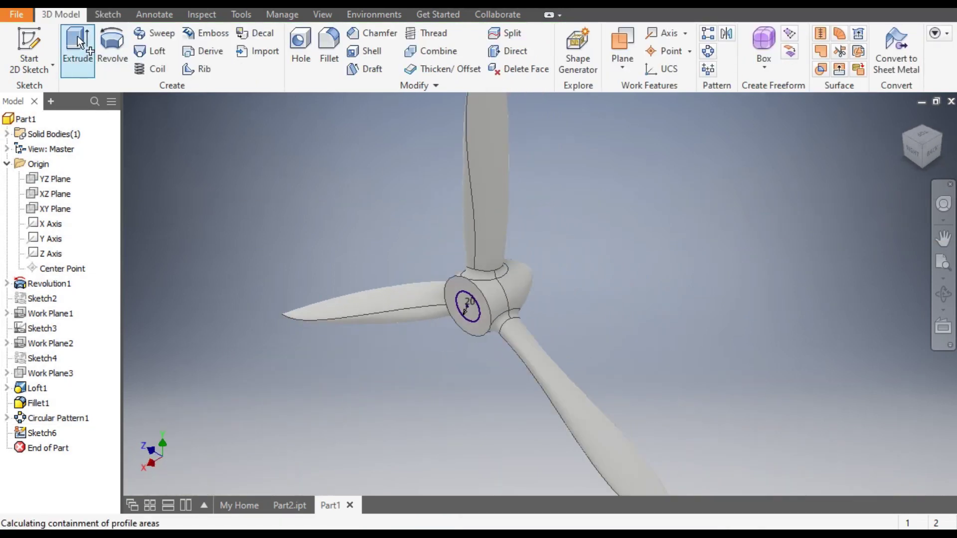
scroll(445, 316, up, 2)
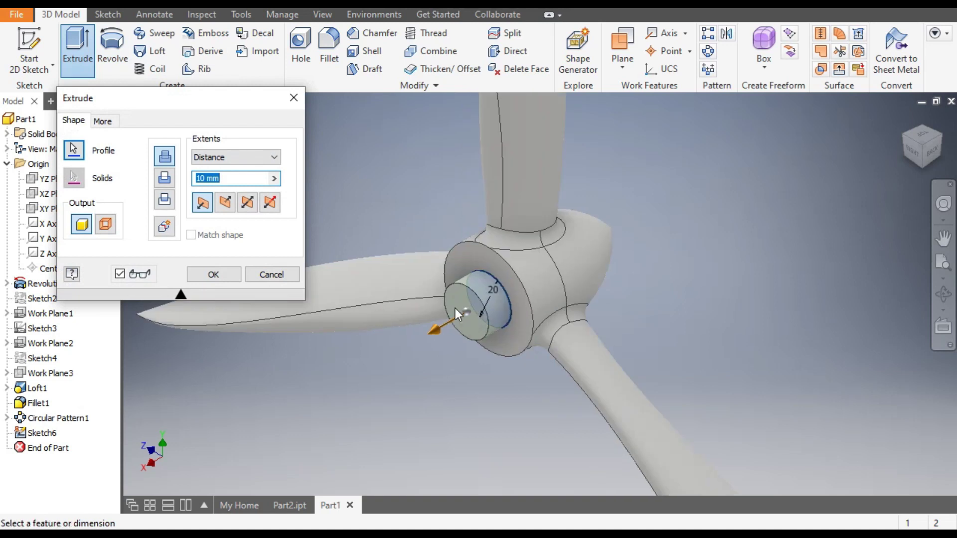
click(165, 180)
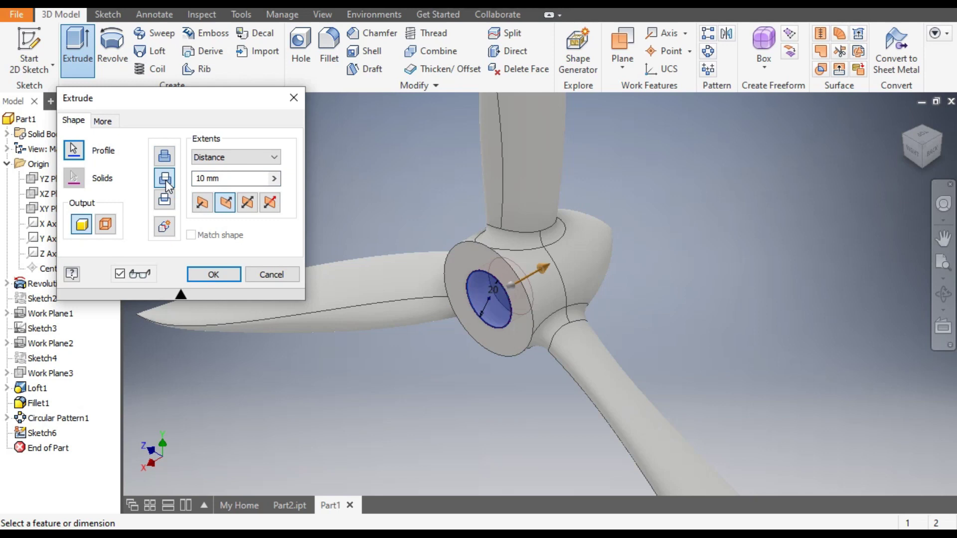
drag(264, 178, 195, 189)
text(25)
key(Return)
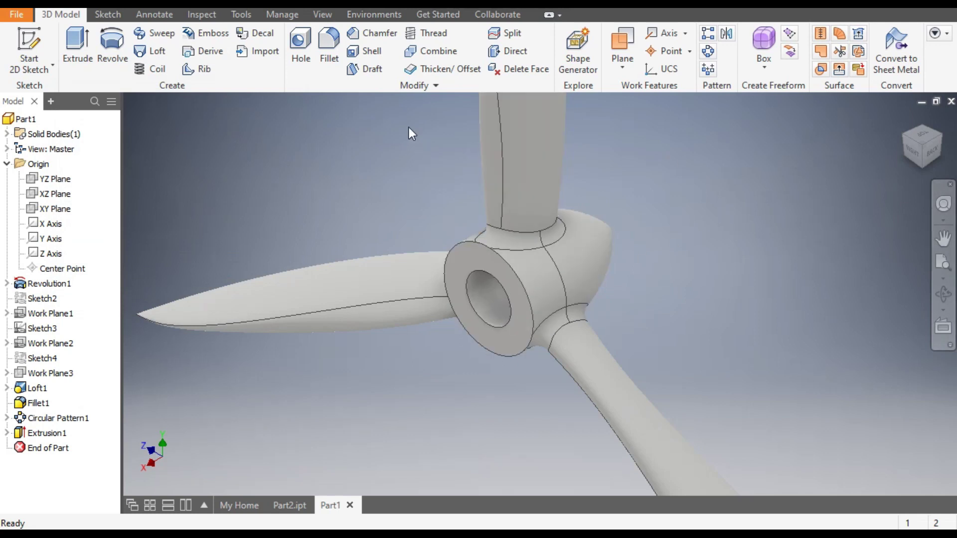
Apply a full-length thread to the bore's inner face, creating Thread1.
click(432, 40)
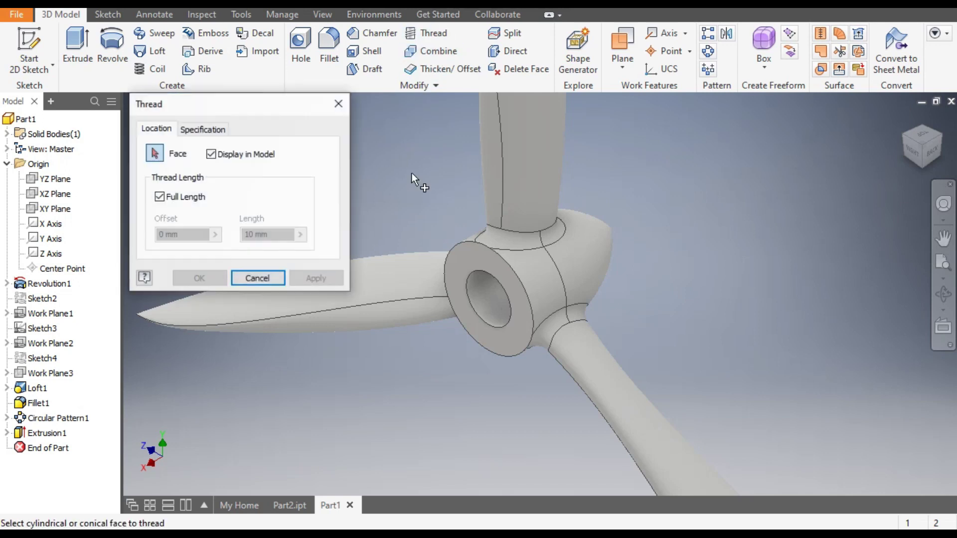
click(478, 312)
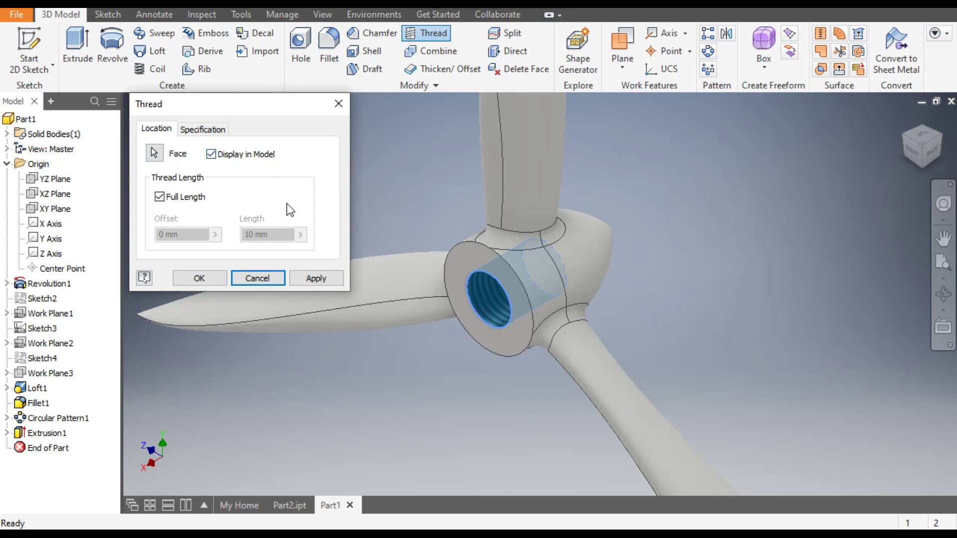
click(316, 278)
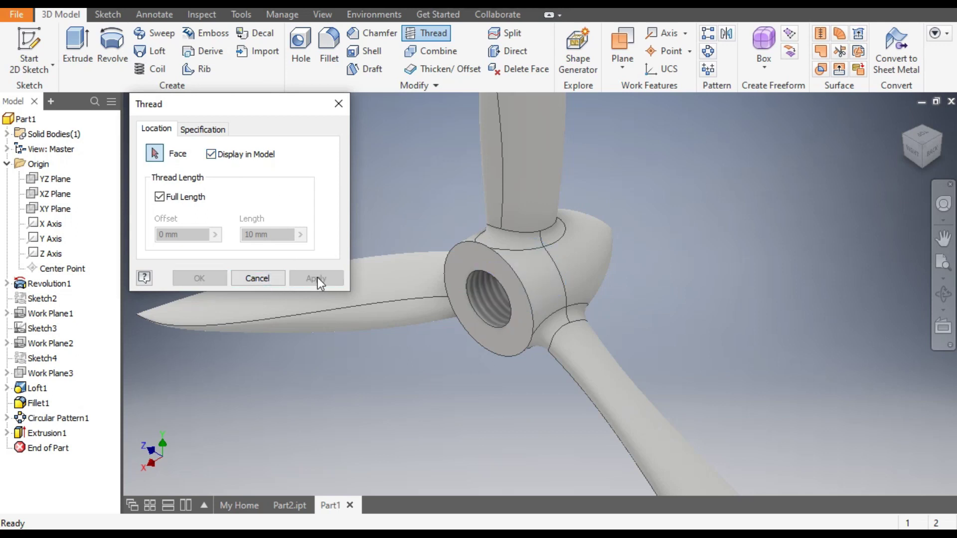
click(335, 104)
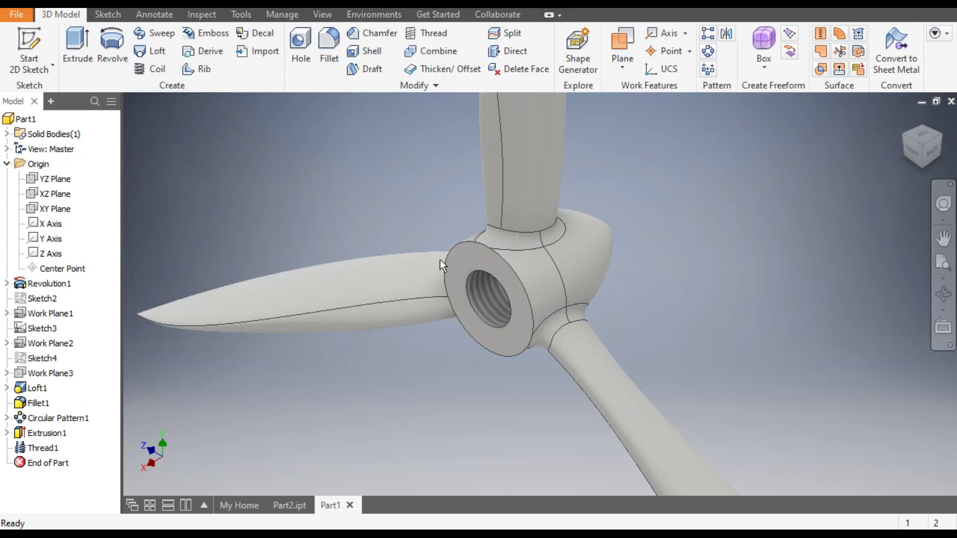
scroll(447, 340, up, 5)
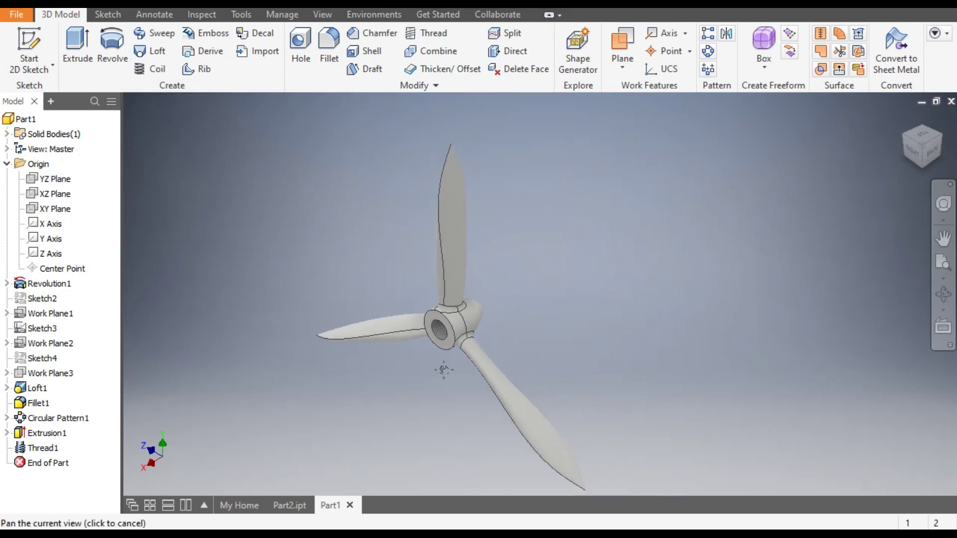
Return to the home isometric view and orbit the propeller to a new angle.
click(932, 149)
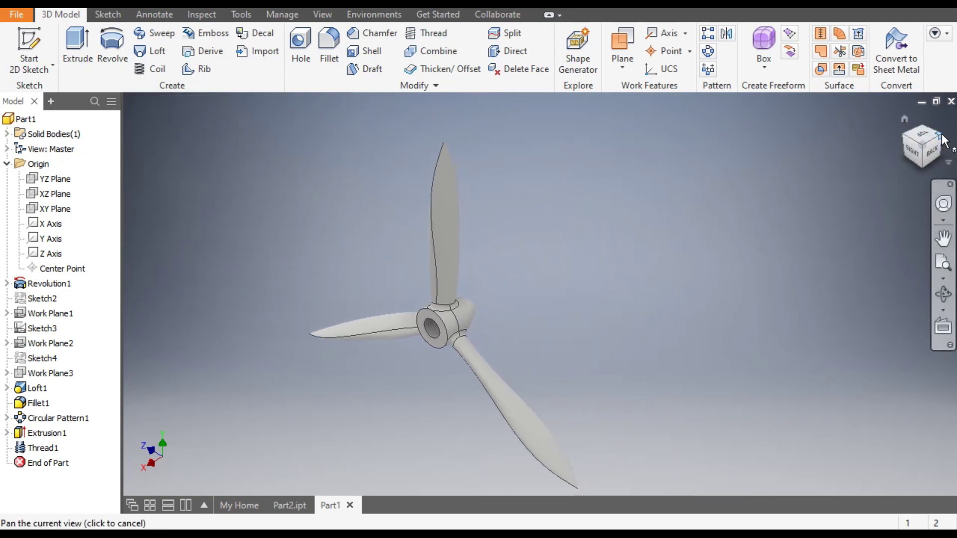
key(F6)
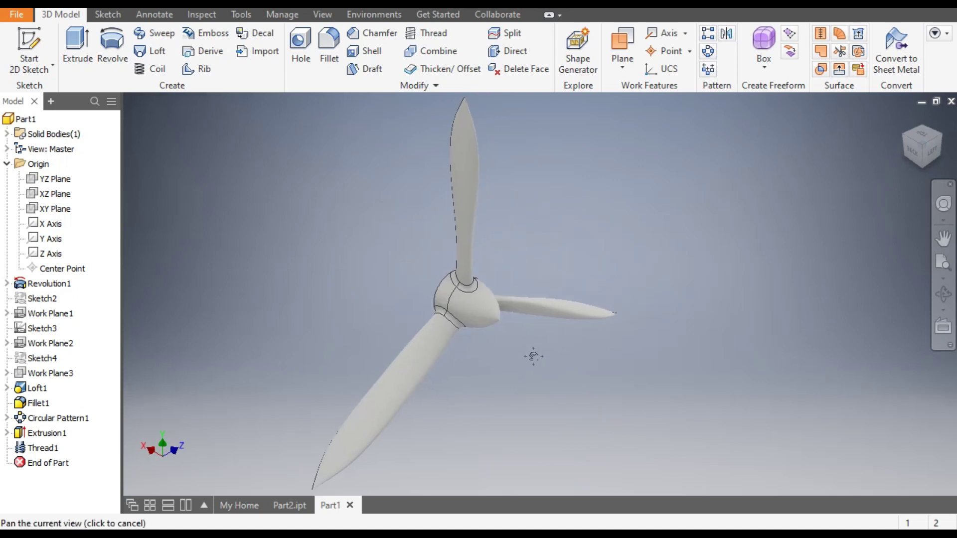
drag(932, 144, 470, 334)
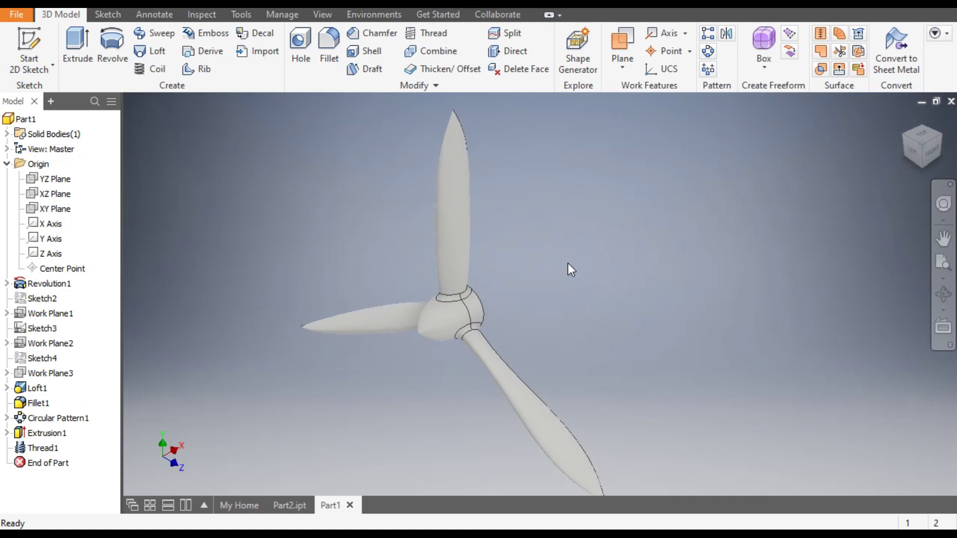
Apply the Chrome - Polished appearance to the hub feature Revolution1.
click(49, 283)
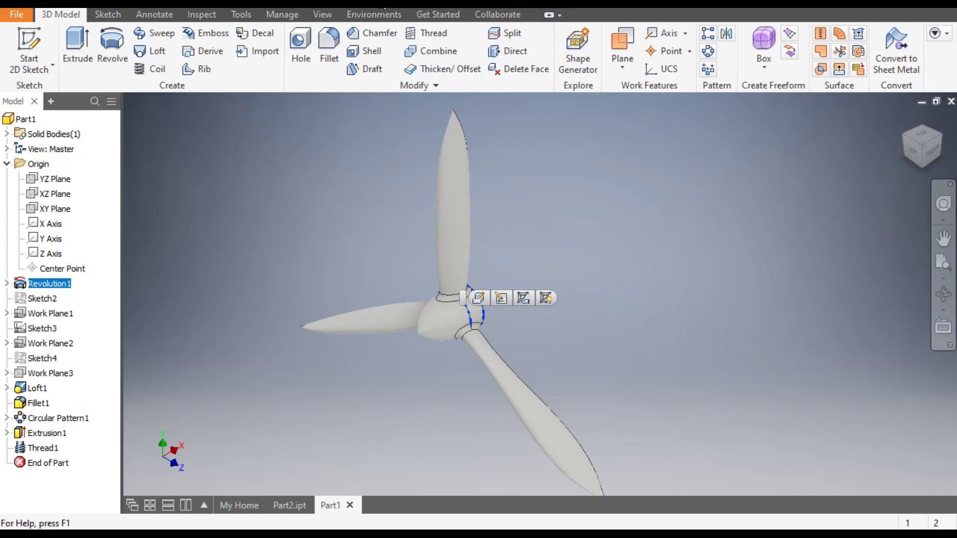
click(383, 7)
scroll(387, 239, up, 8)
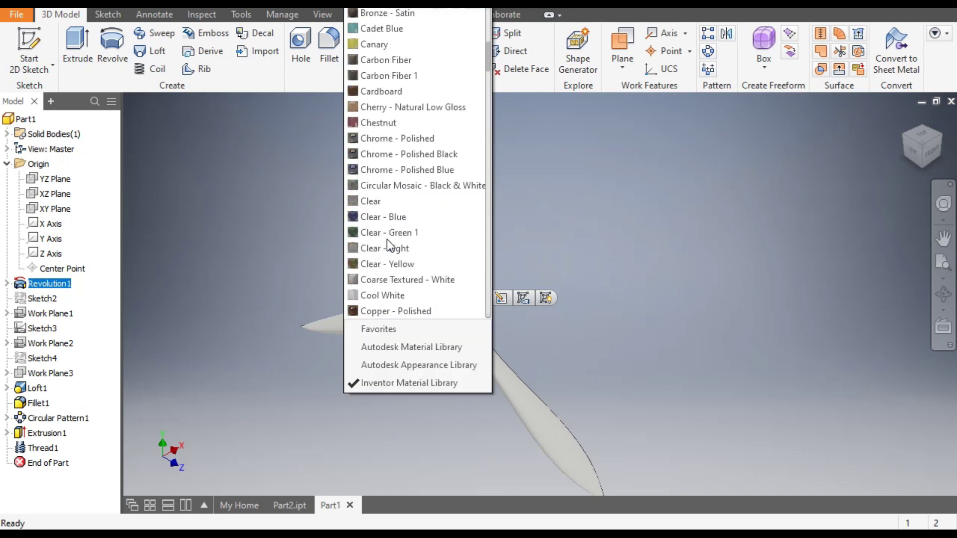
click(414, 141)
click(539, 339)
scroll(460, 324, up, 3)
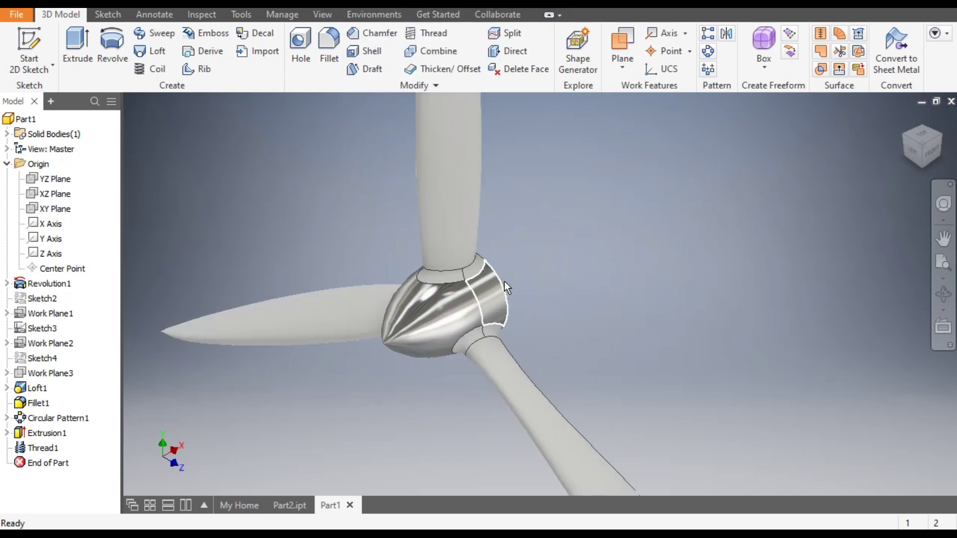
scroll(535, 300, down, 3)
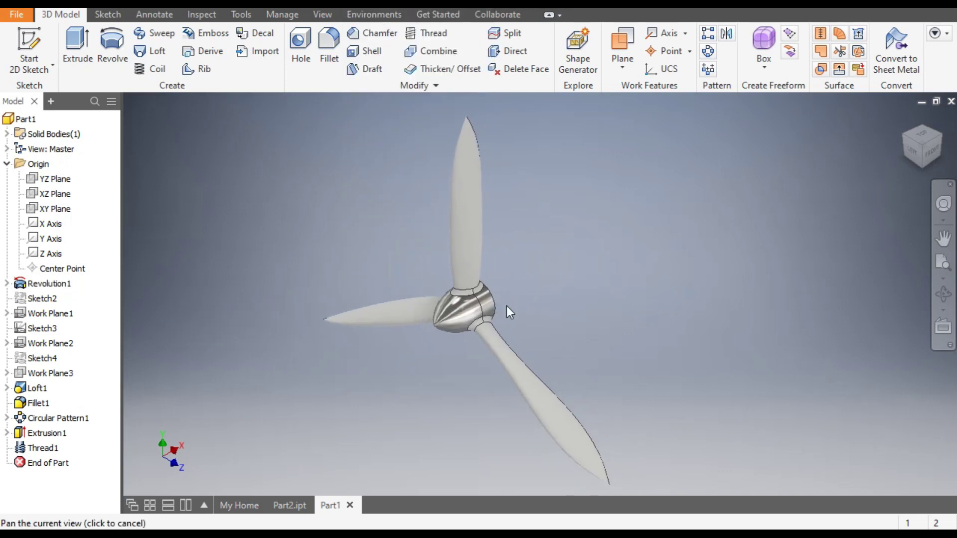
Give Loft1, Fillet1 and Circular Pattern1 the Blue - Wall Paint - Glossy appearance.
click(34, 390)
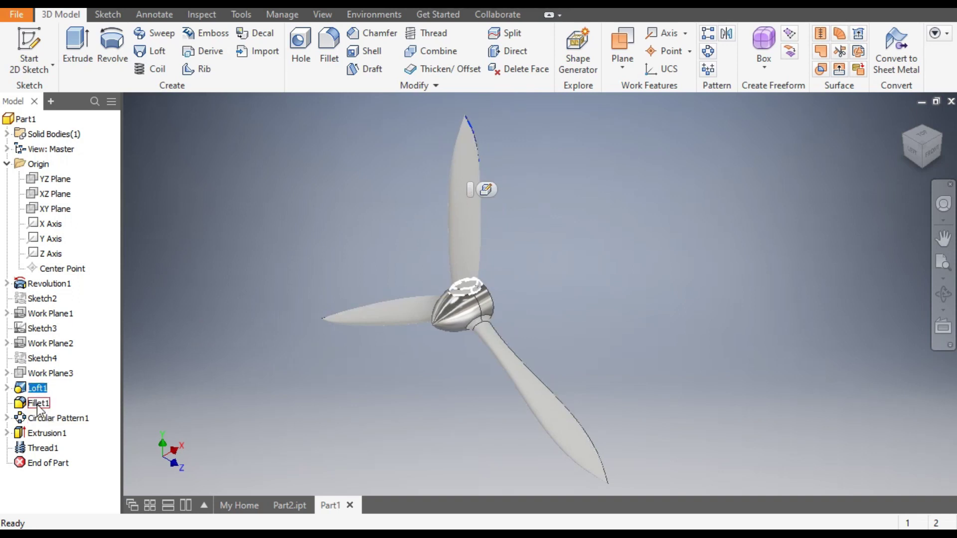
ctrl+click(37, 404)
ctrl+click(79, 418)
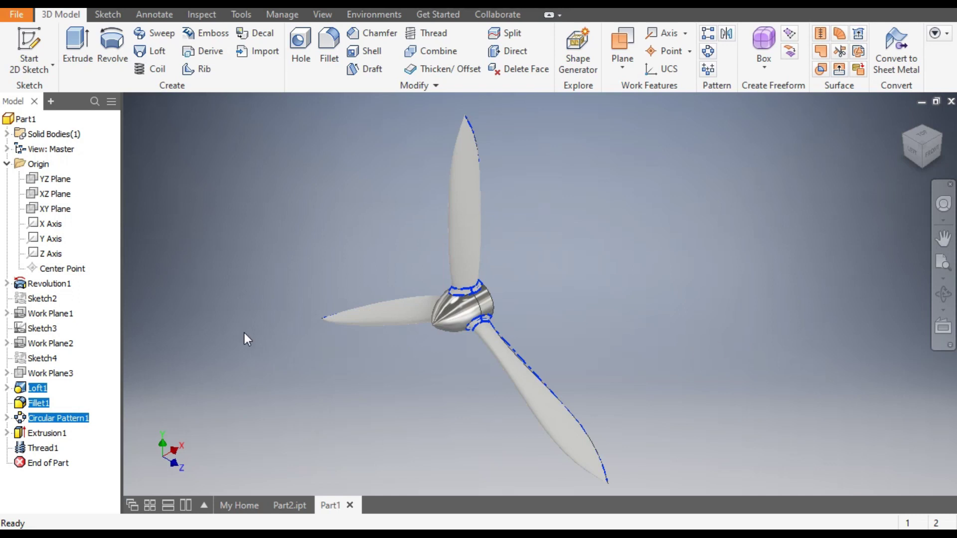
click(413, 4)
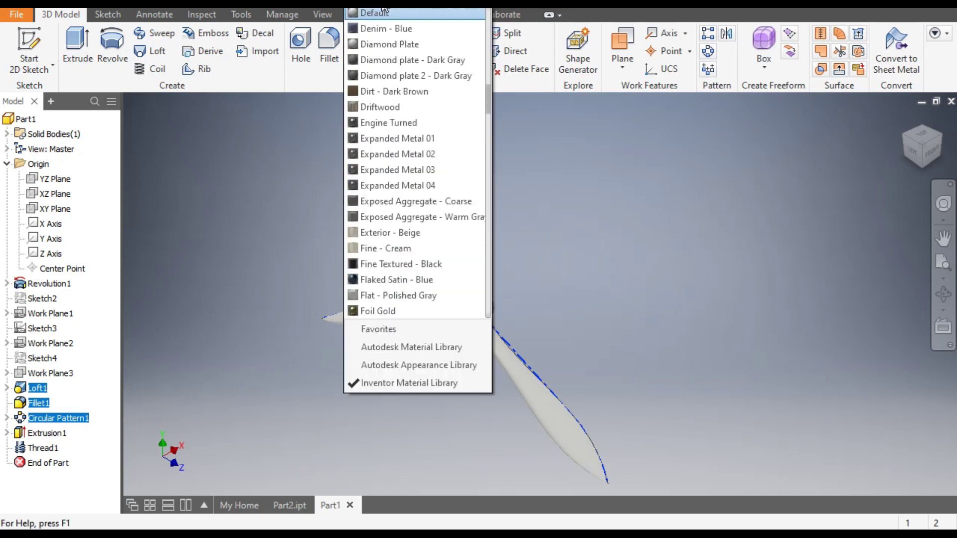
scroll(414, 240, up, 6)
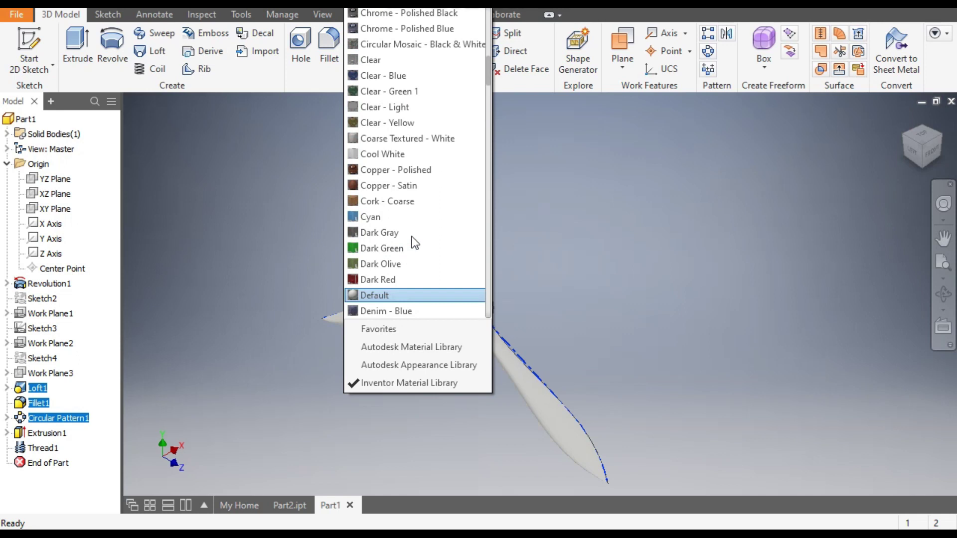
scroll(412, 239, up, 8)
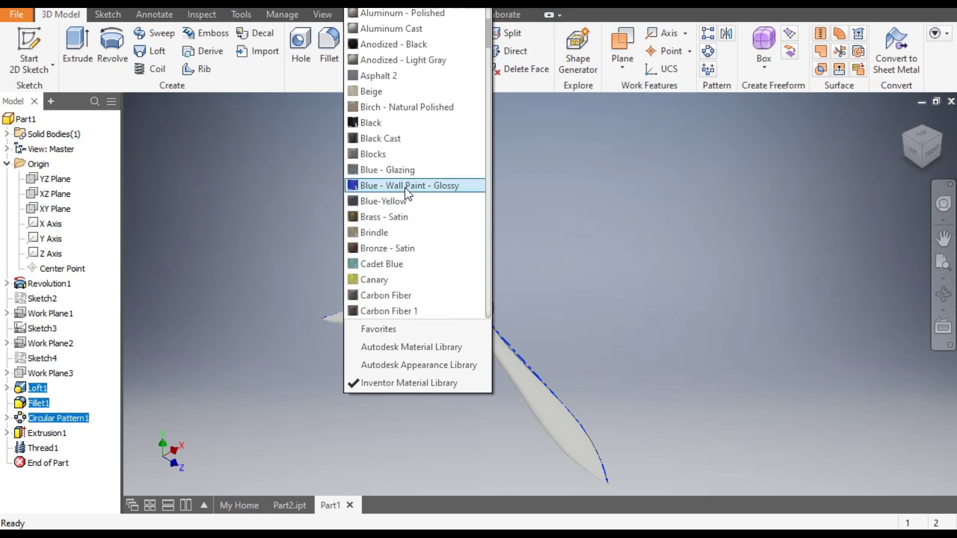
click(406, 187)
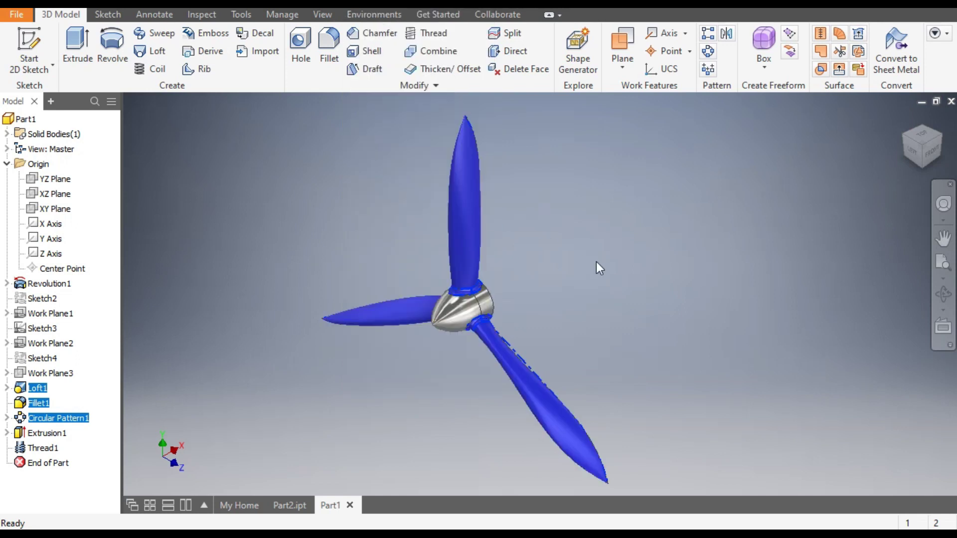
scroll(478, 354, up, 3)
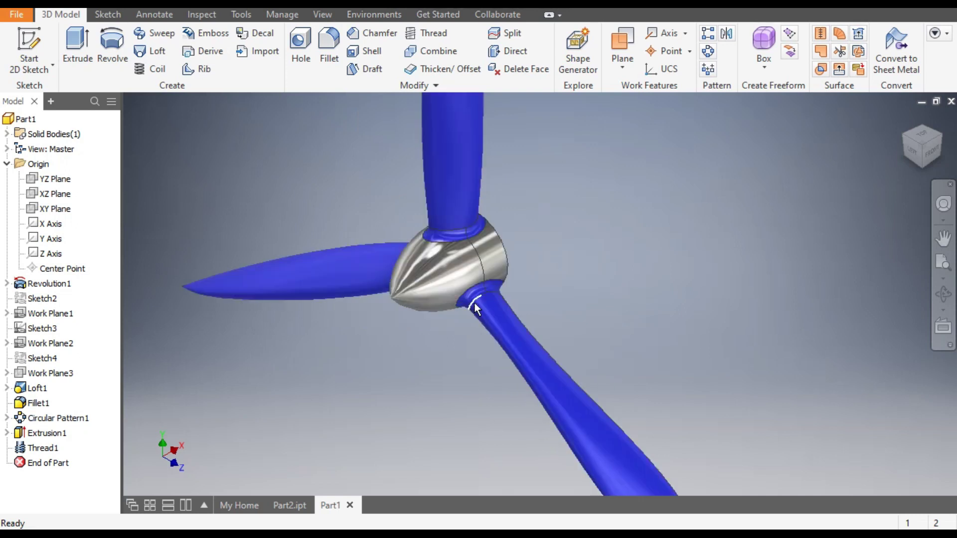
Switch to a left-front view, then zoom and pan to center the whole three-bladed propeller.
click(920, 162)
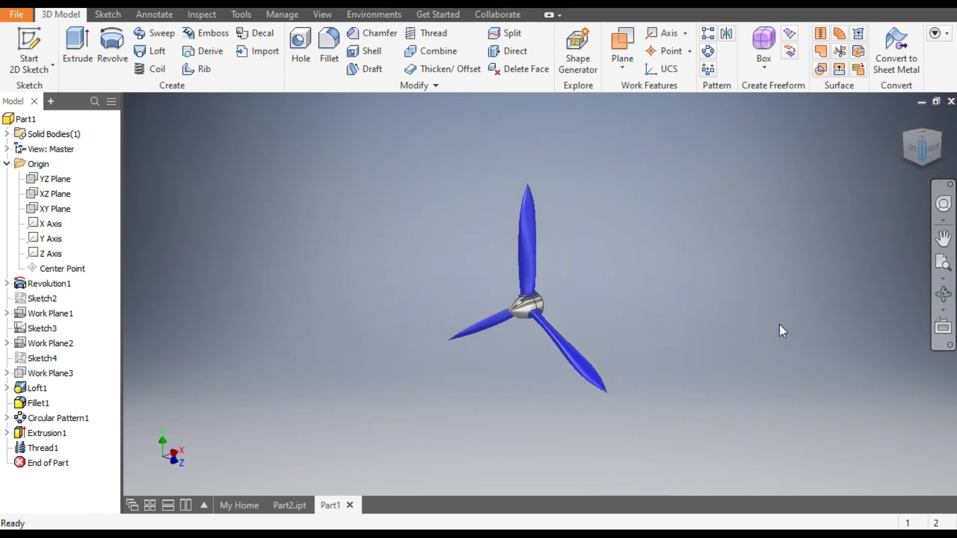
scroll(548, 313, up, 6)
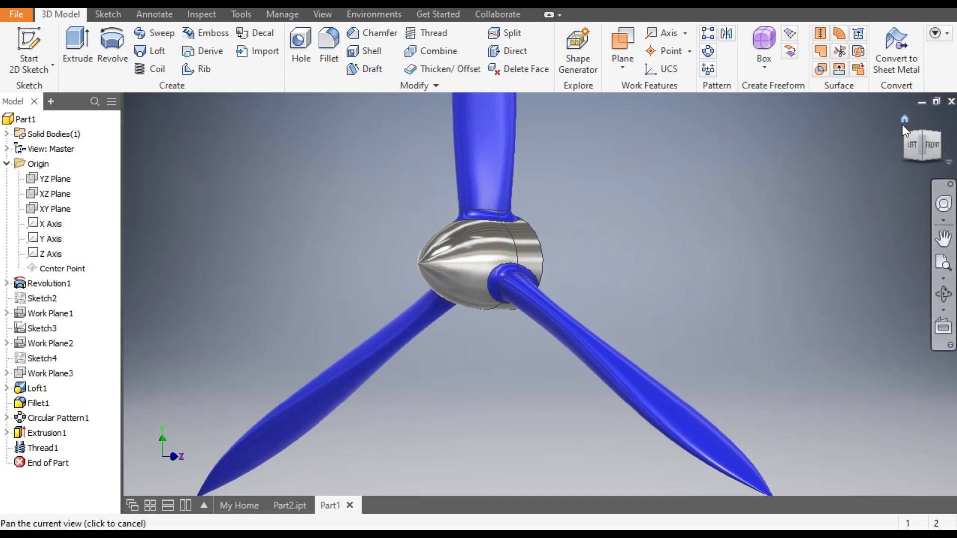
scroll(781, 235, down, 4)
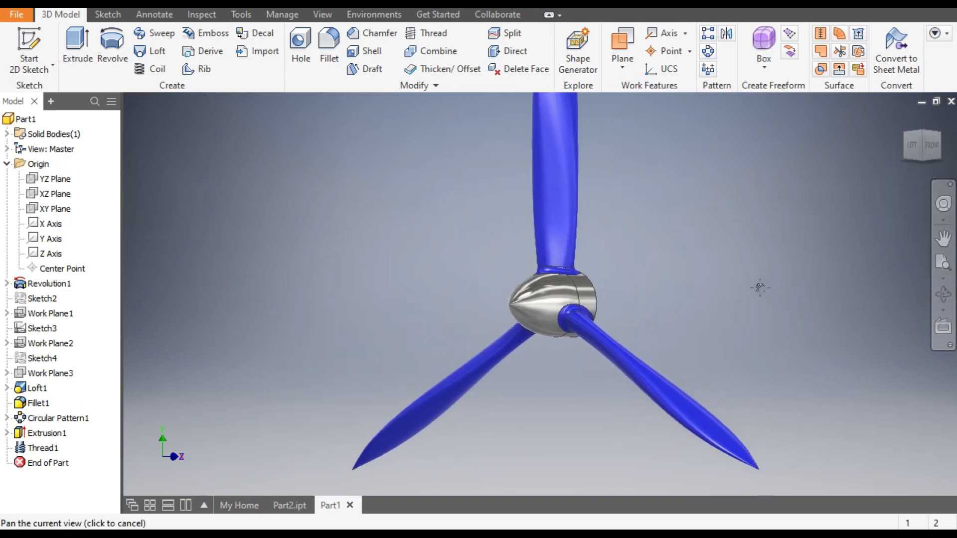
middle_drag(758, 284, 722, 339)
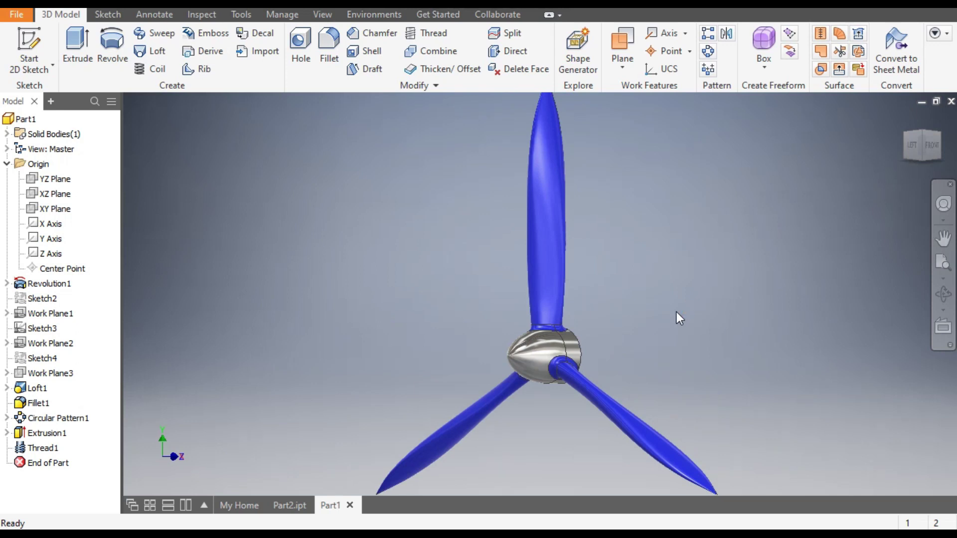
scroll(676, 312, down, 3)
middle_drag(673, 312, 617, 315)
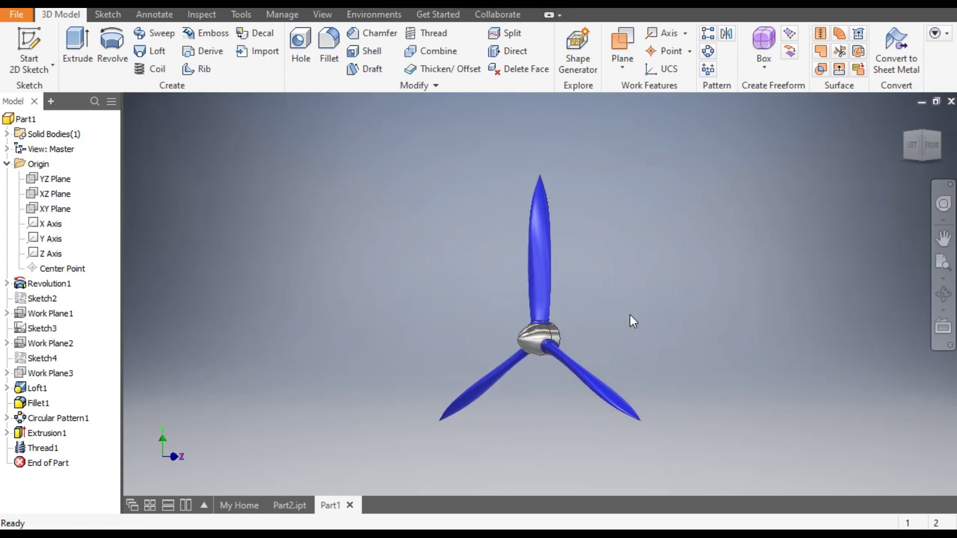